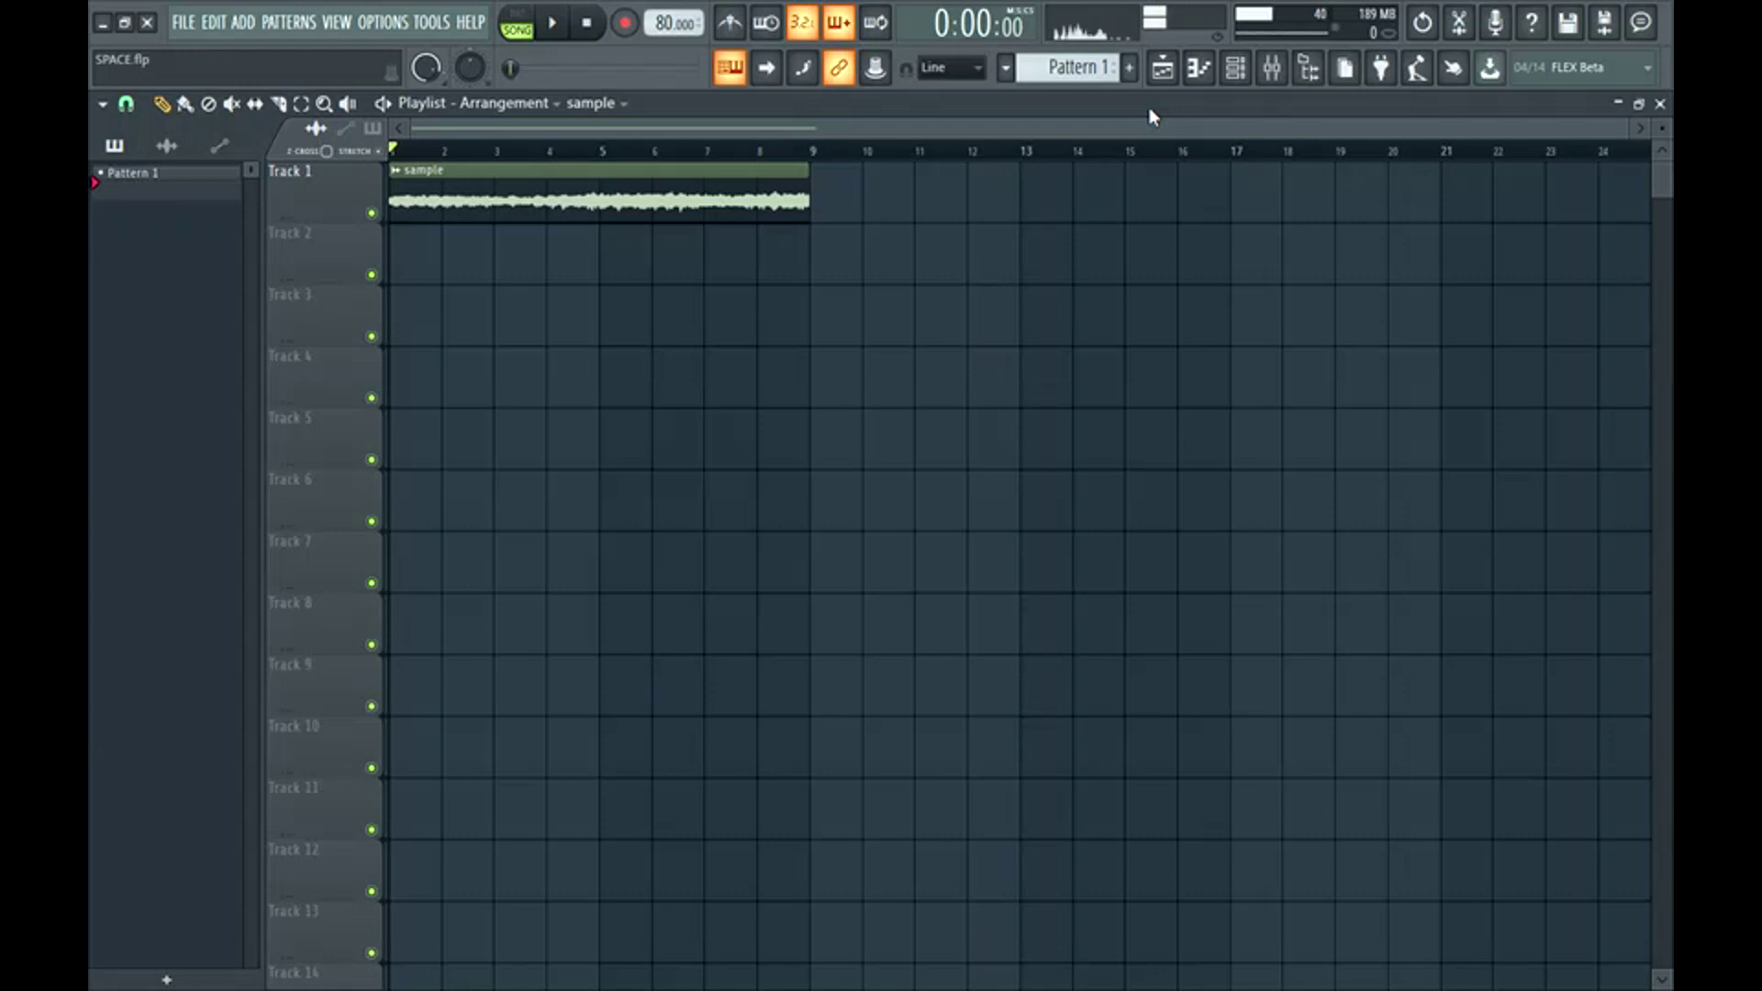
- Show the browser and expand the SPACES sample folder
click(1309, 68)
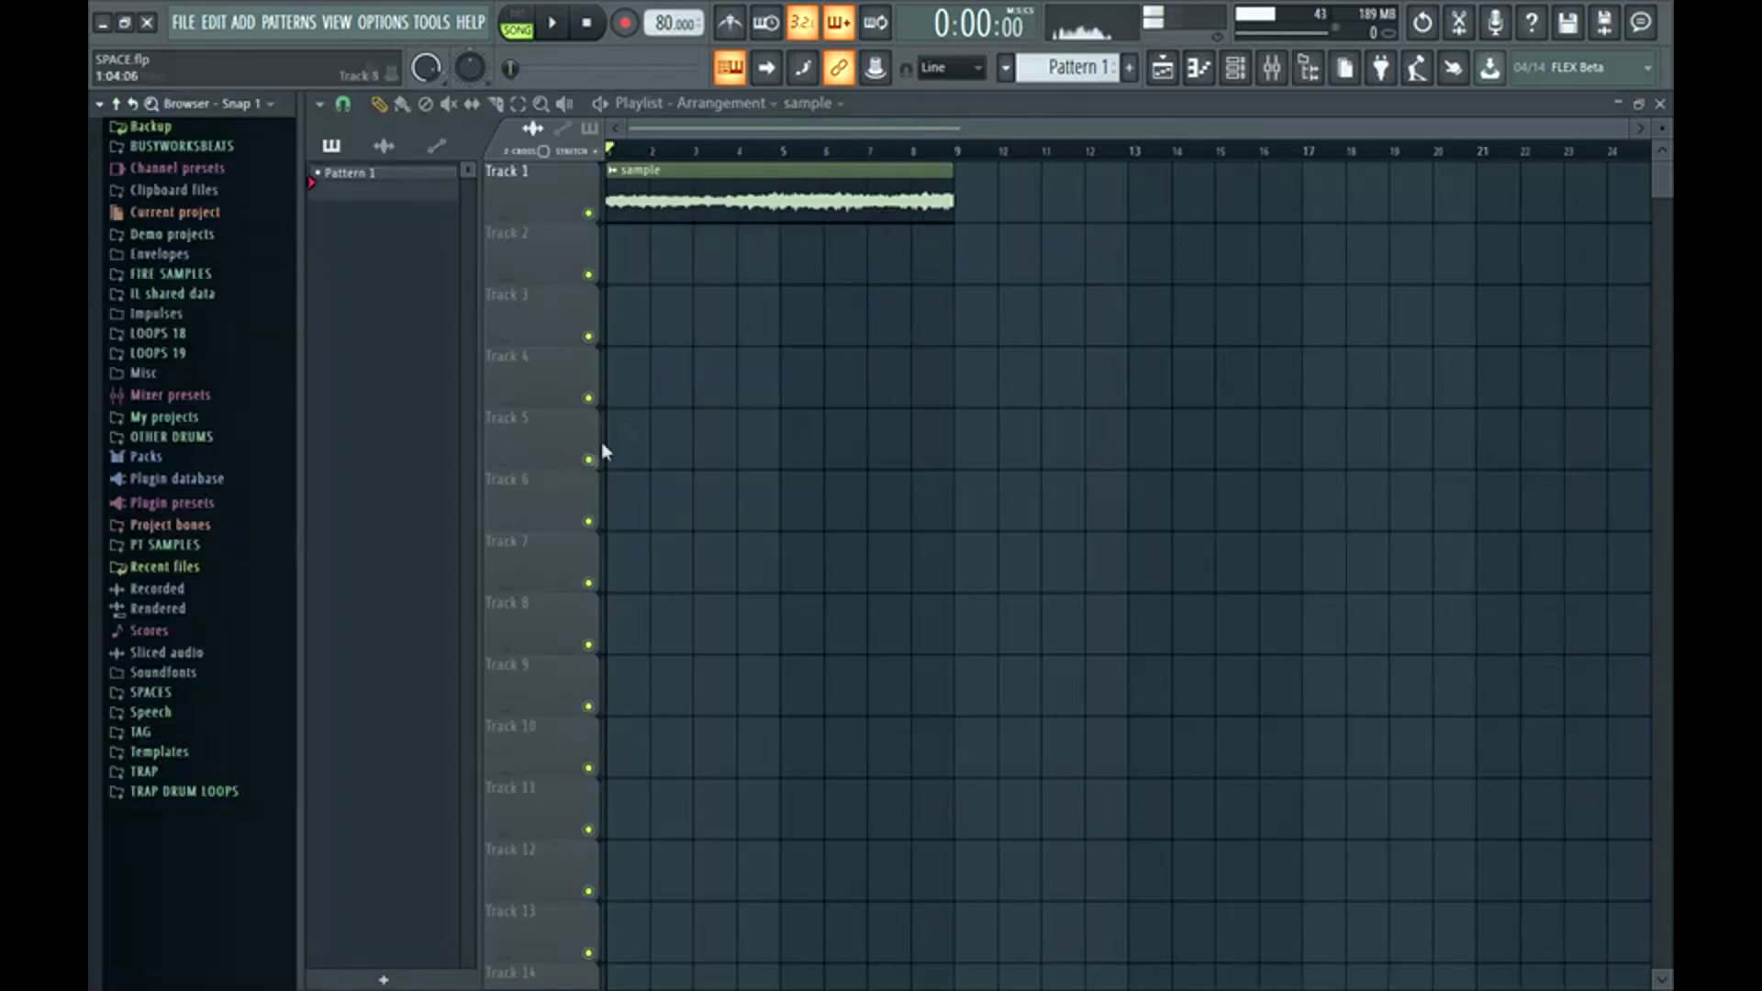
click(205, 692)
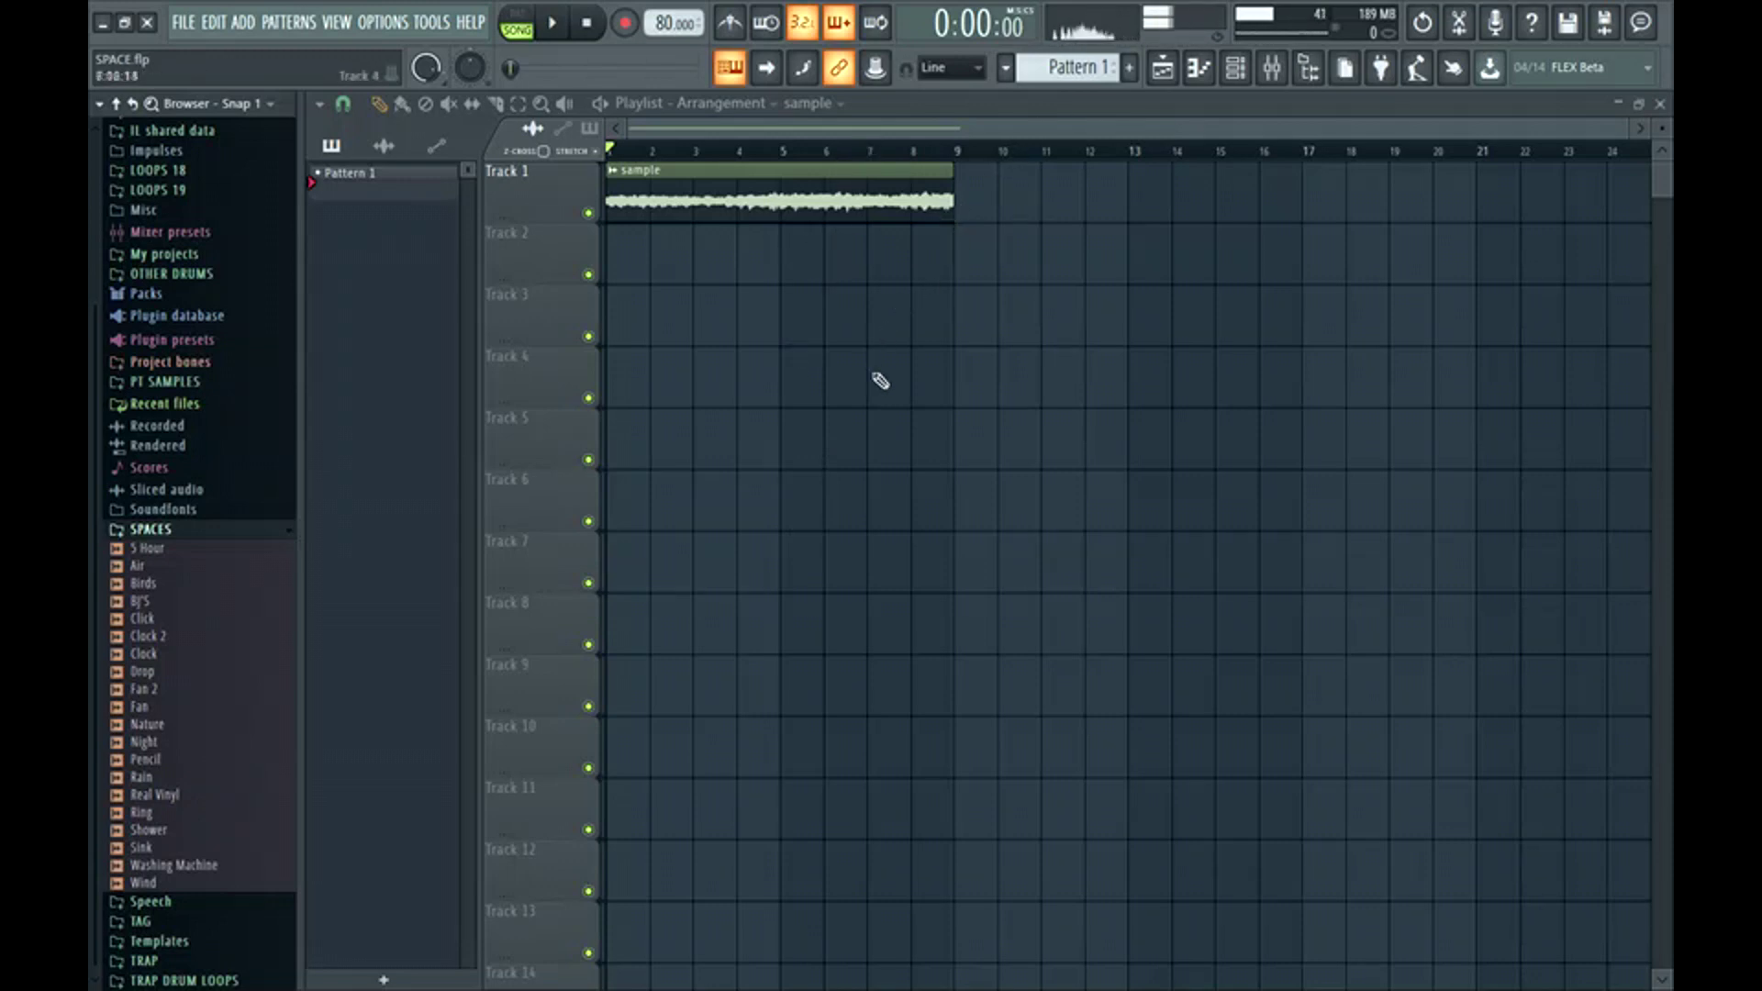
- Play back the sample clip on Track 1 to listen to it, and stop playback
key(space)
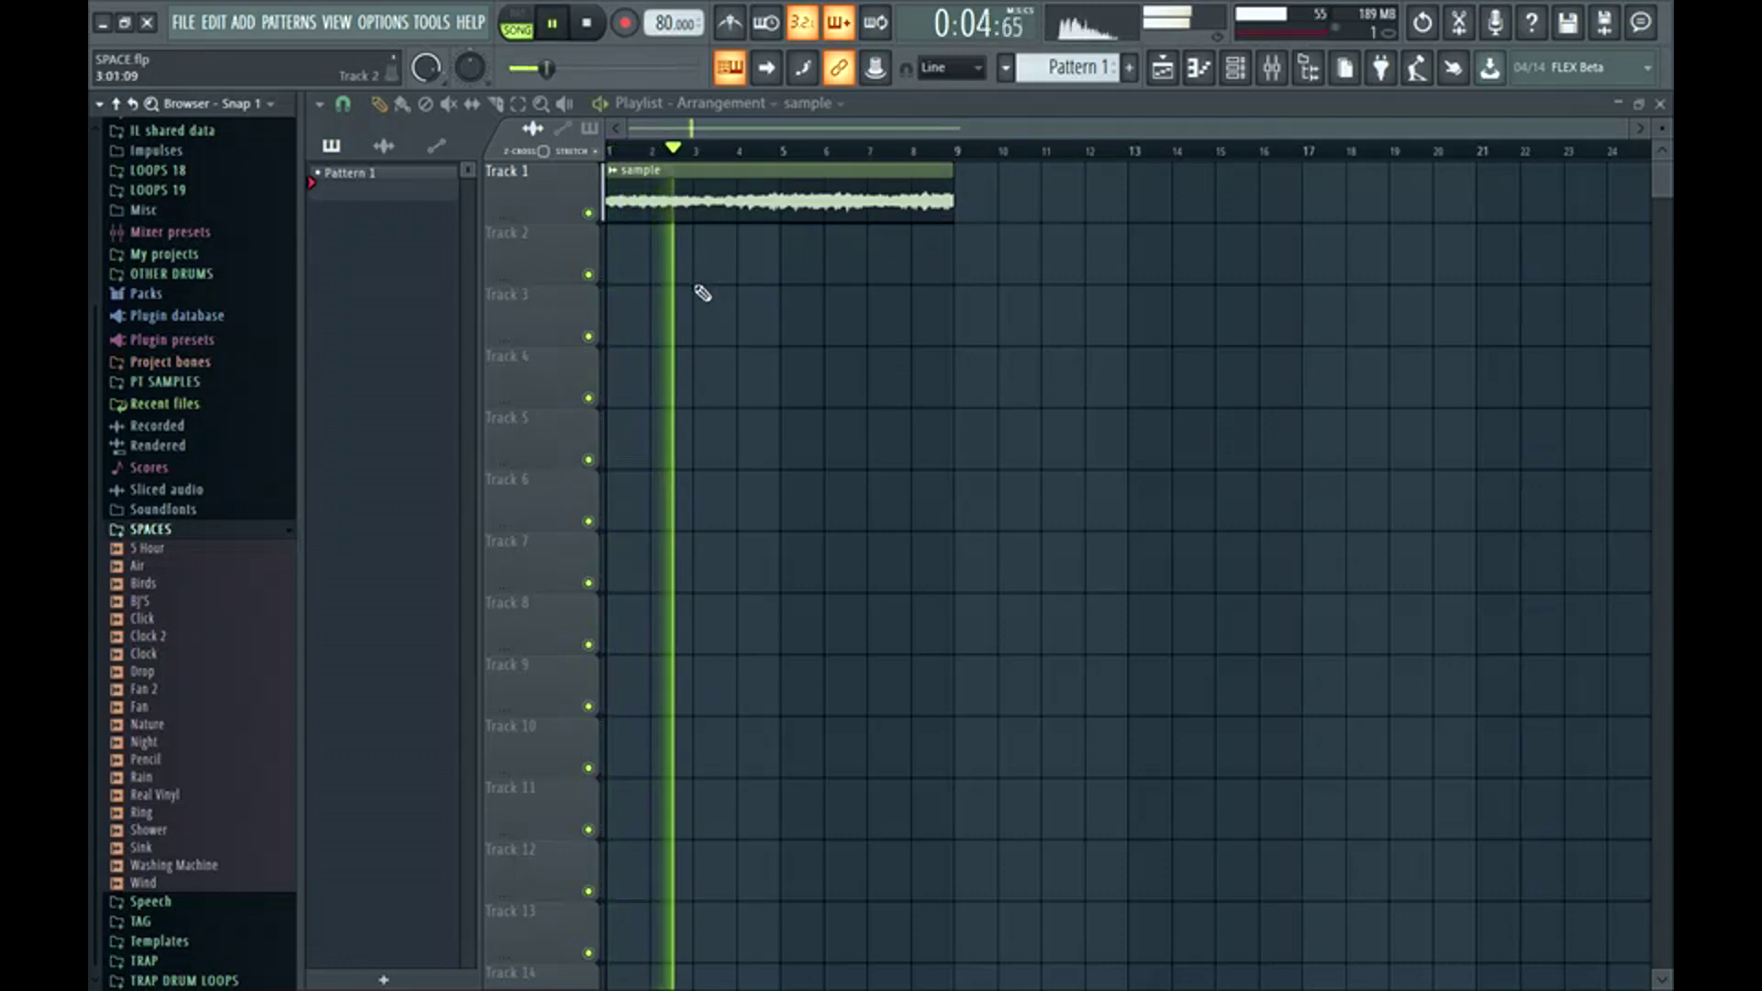
scroll(597, 264, up, 2)
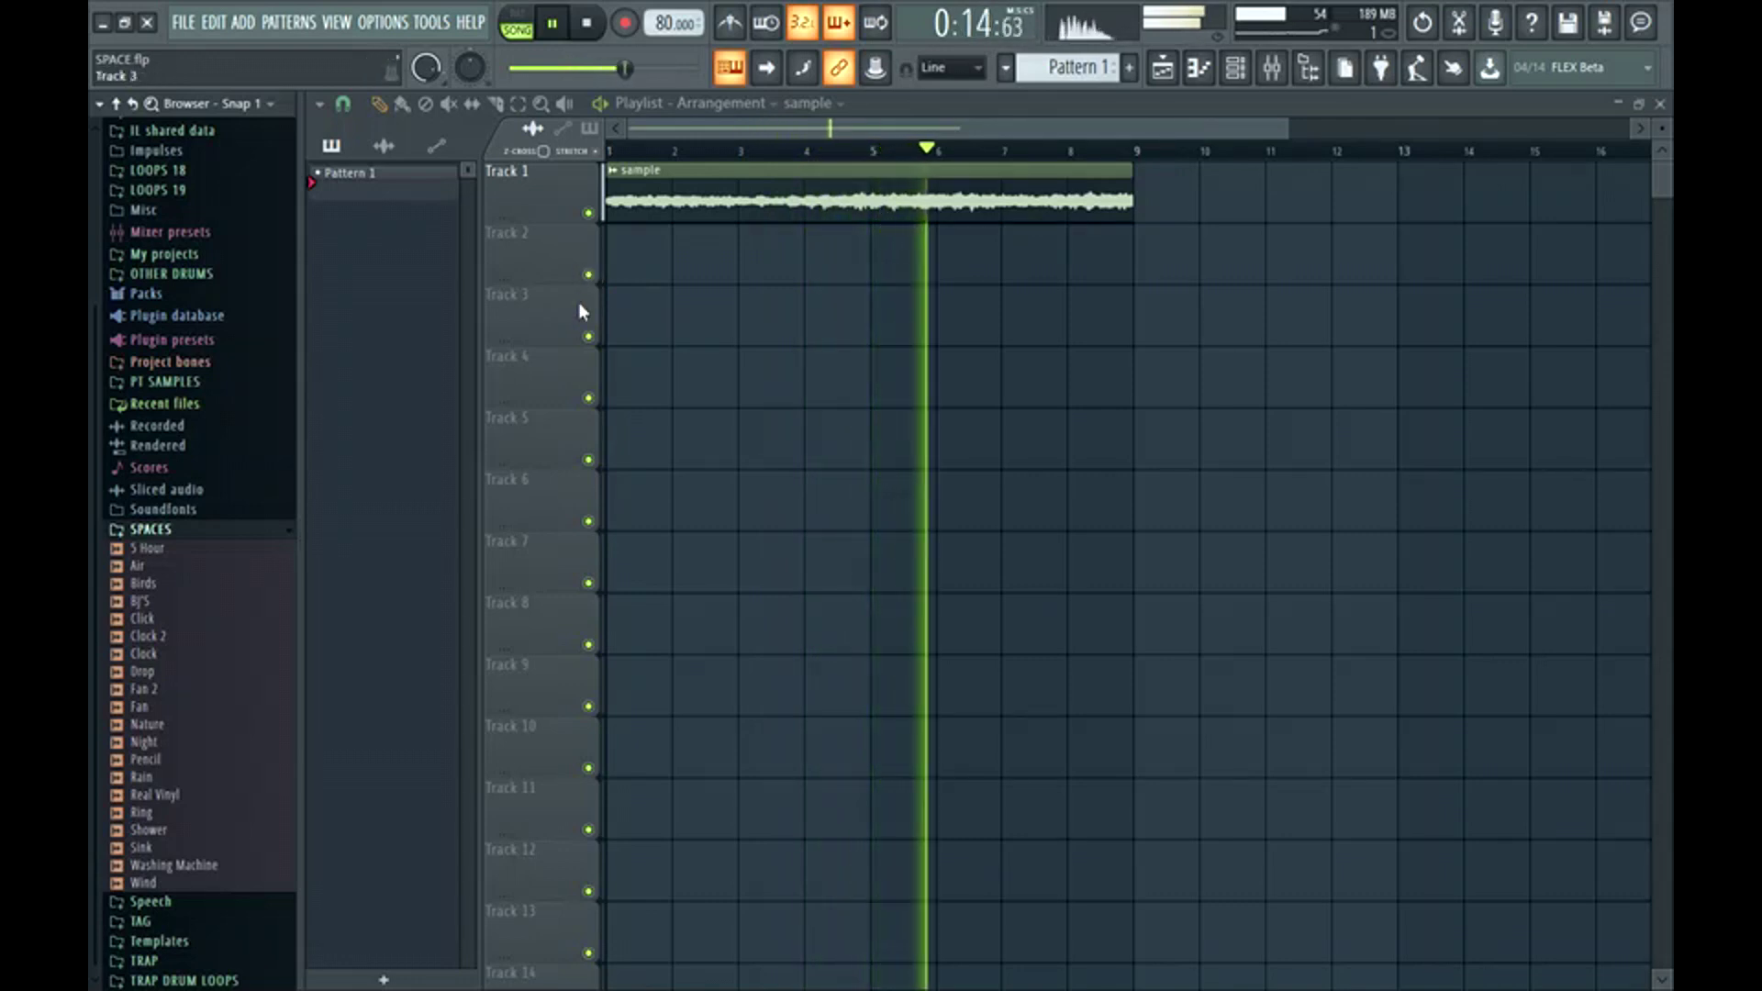
key(space)
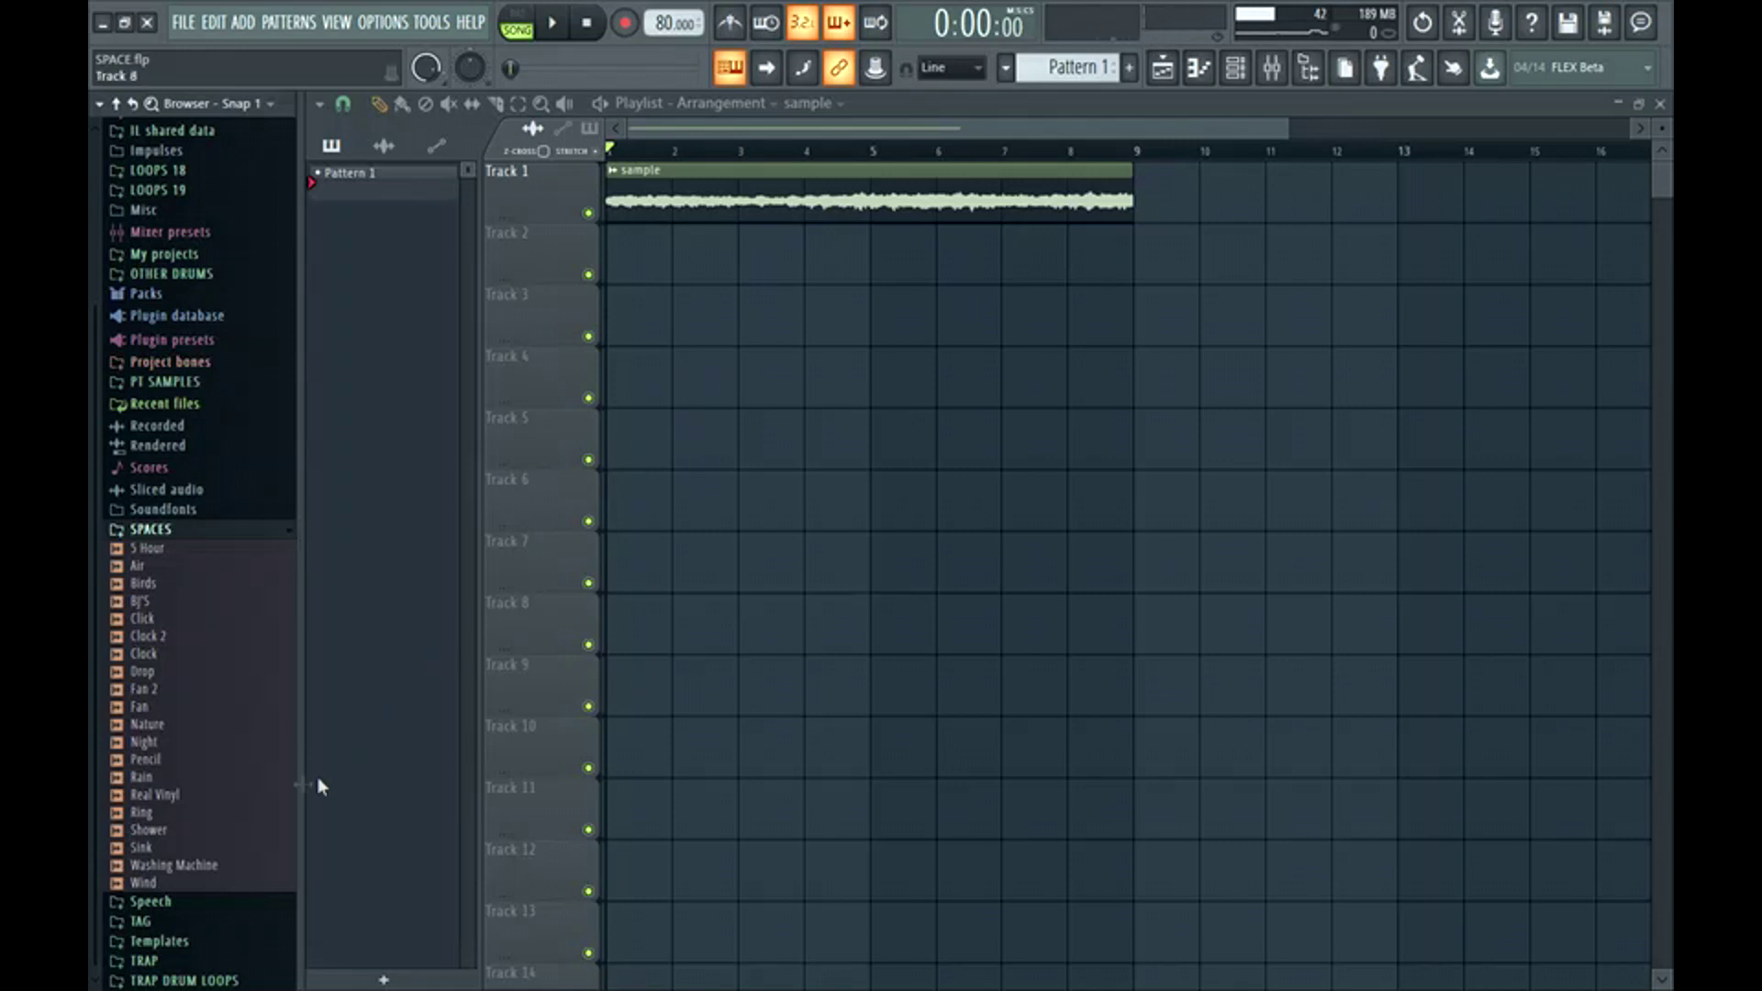
- Add the Rain sound from the SPACES folder to Track 2 at bar 1 and hide the browser
click(147, 777)
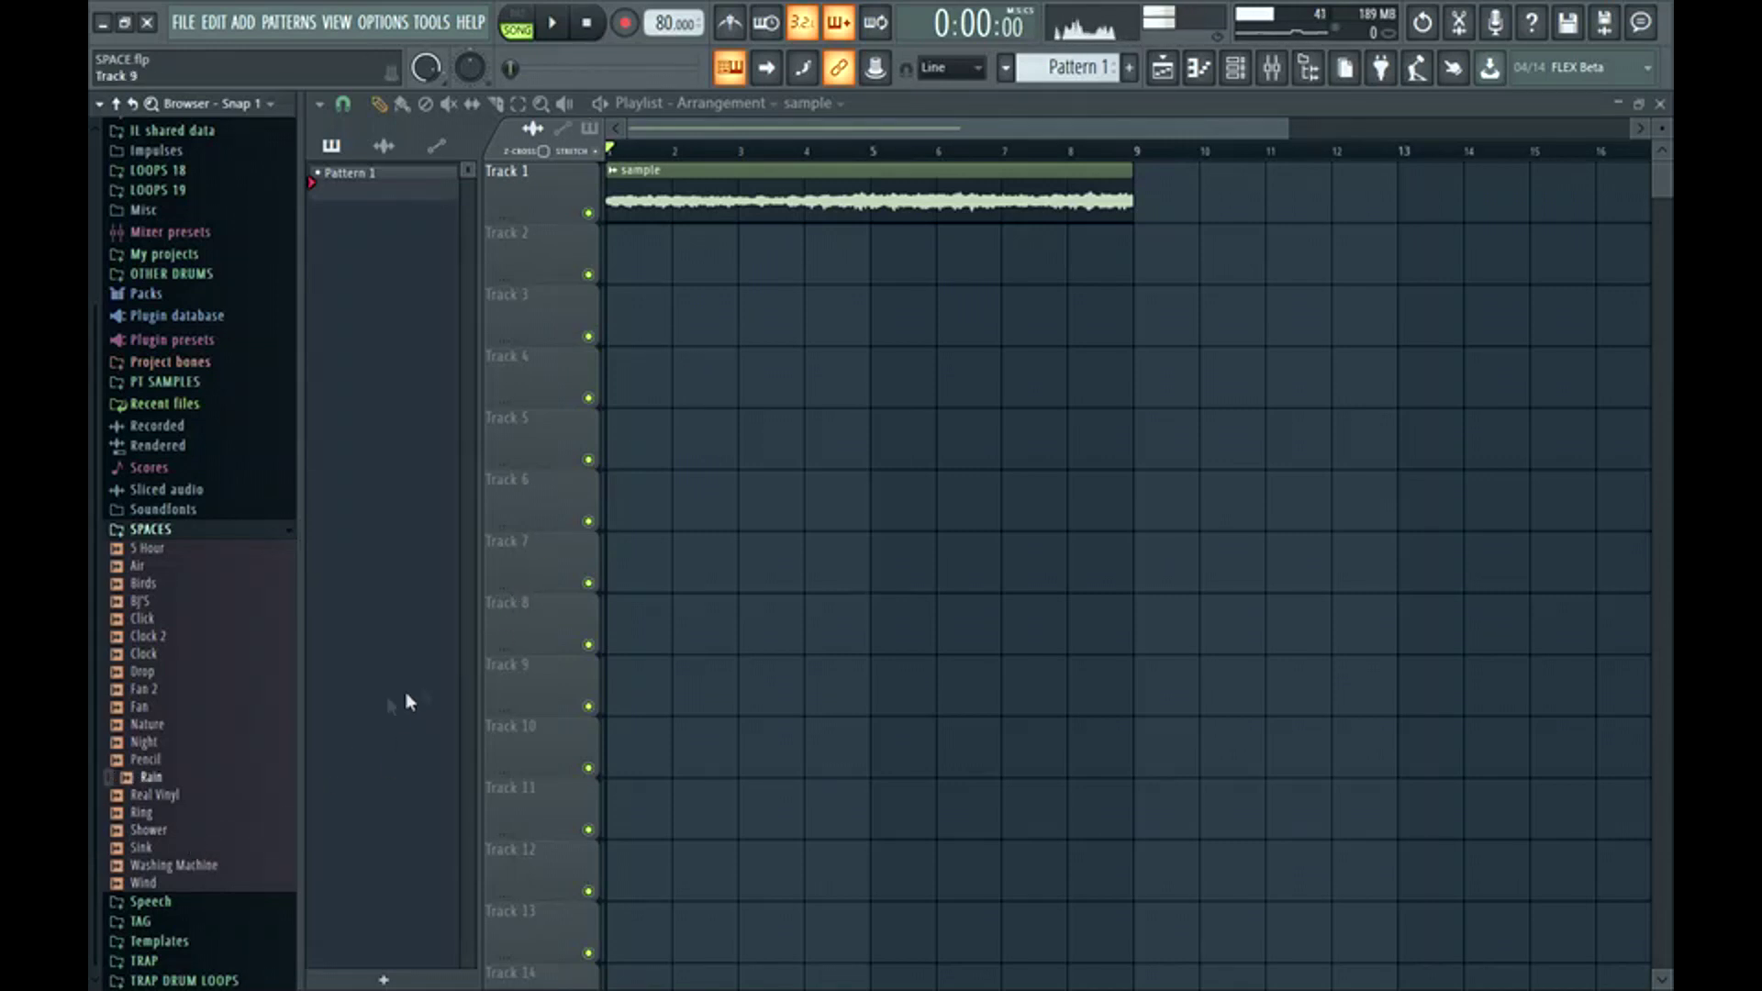
drag(152, 780, 552, 407)
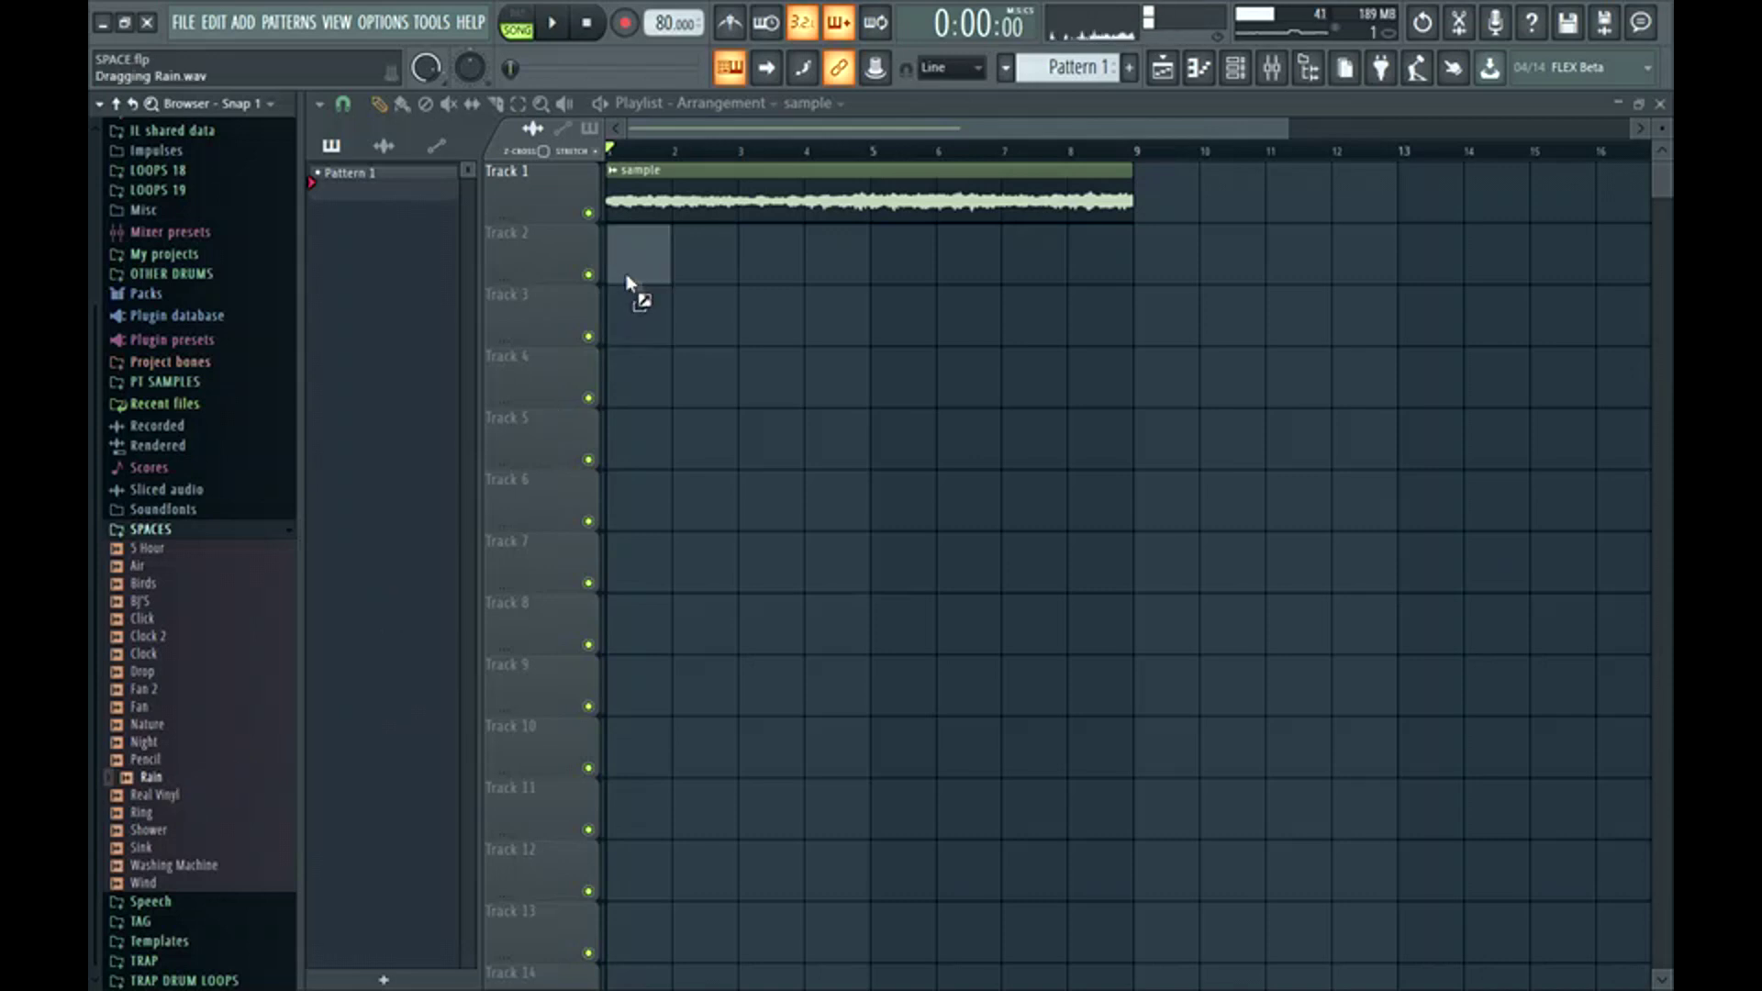
drag(626, 274, 628, 271)
key(alt+F8)
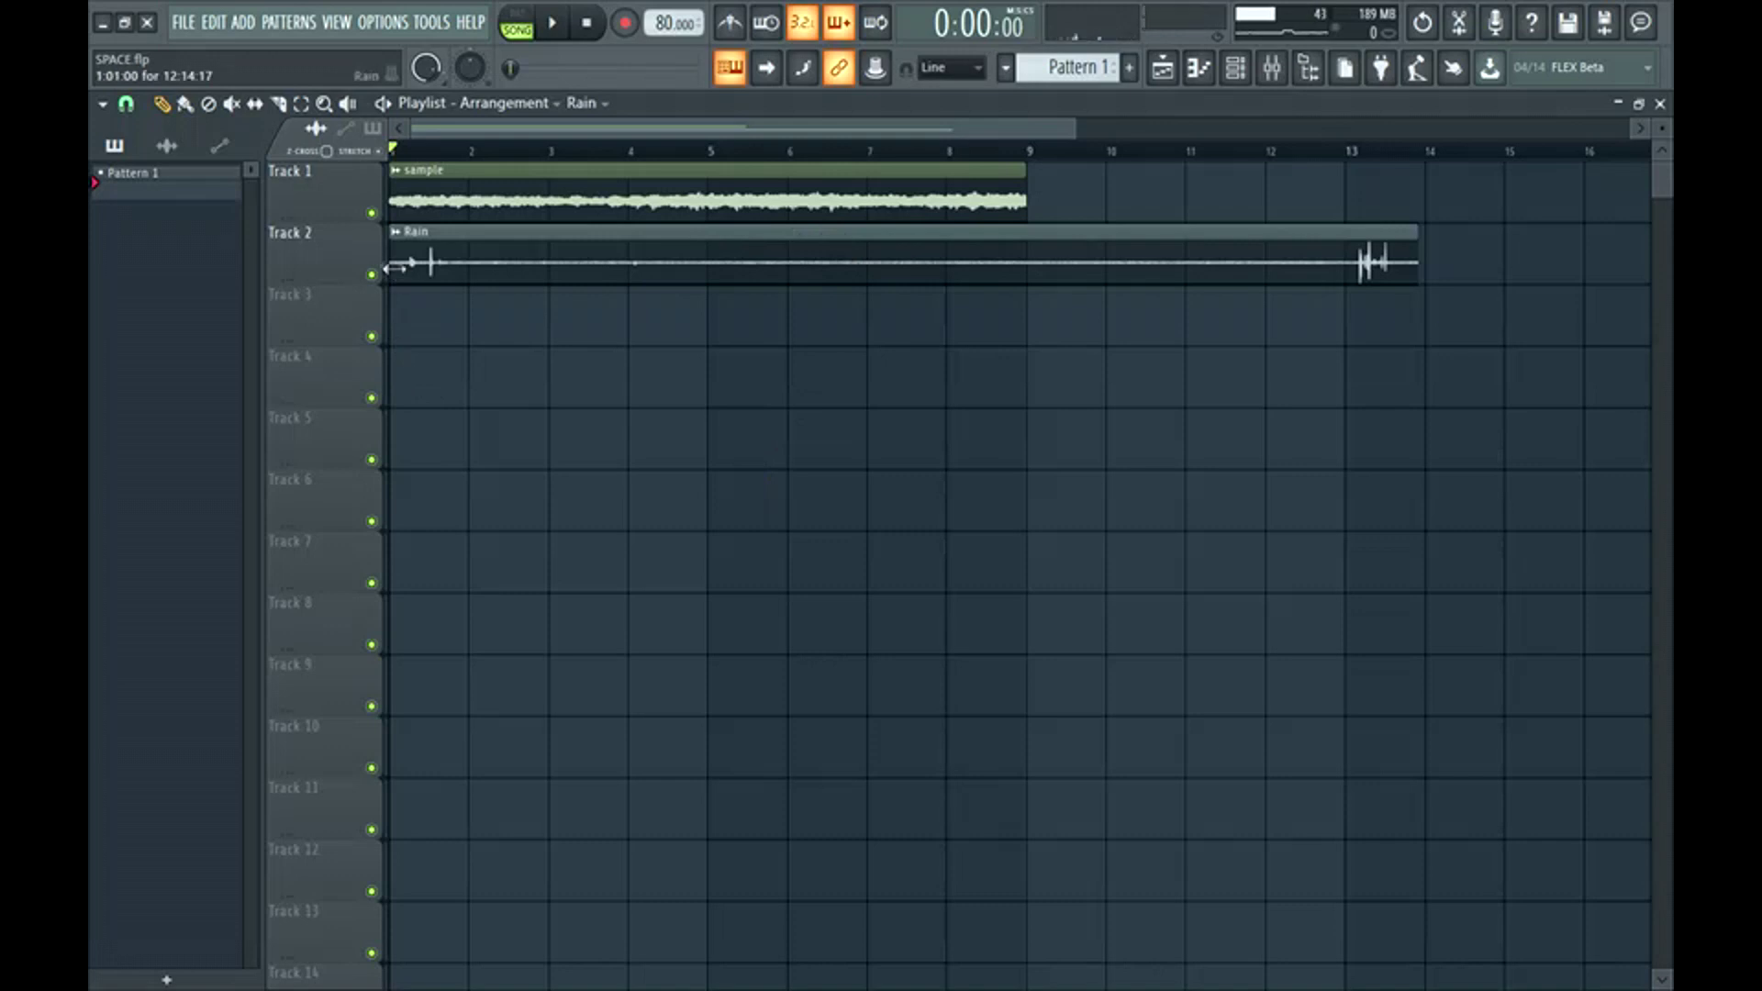
- Trim about two bars off the start of the Rain clip, keeping it at bar 1, and cut away everything past bar 9
mouse_move(393, 271)
mouse_down()
mouse_move(474, 269)
mouse_move(393, 266)
mouse_up()
click(378, 150)
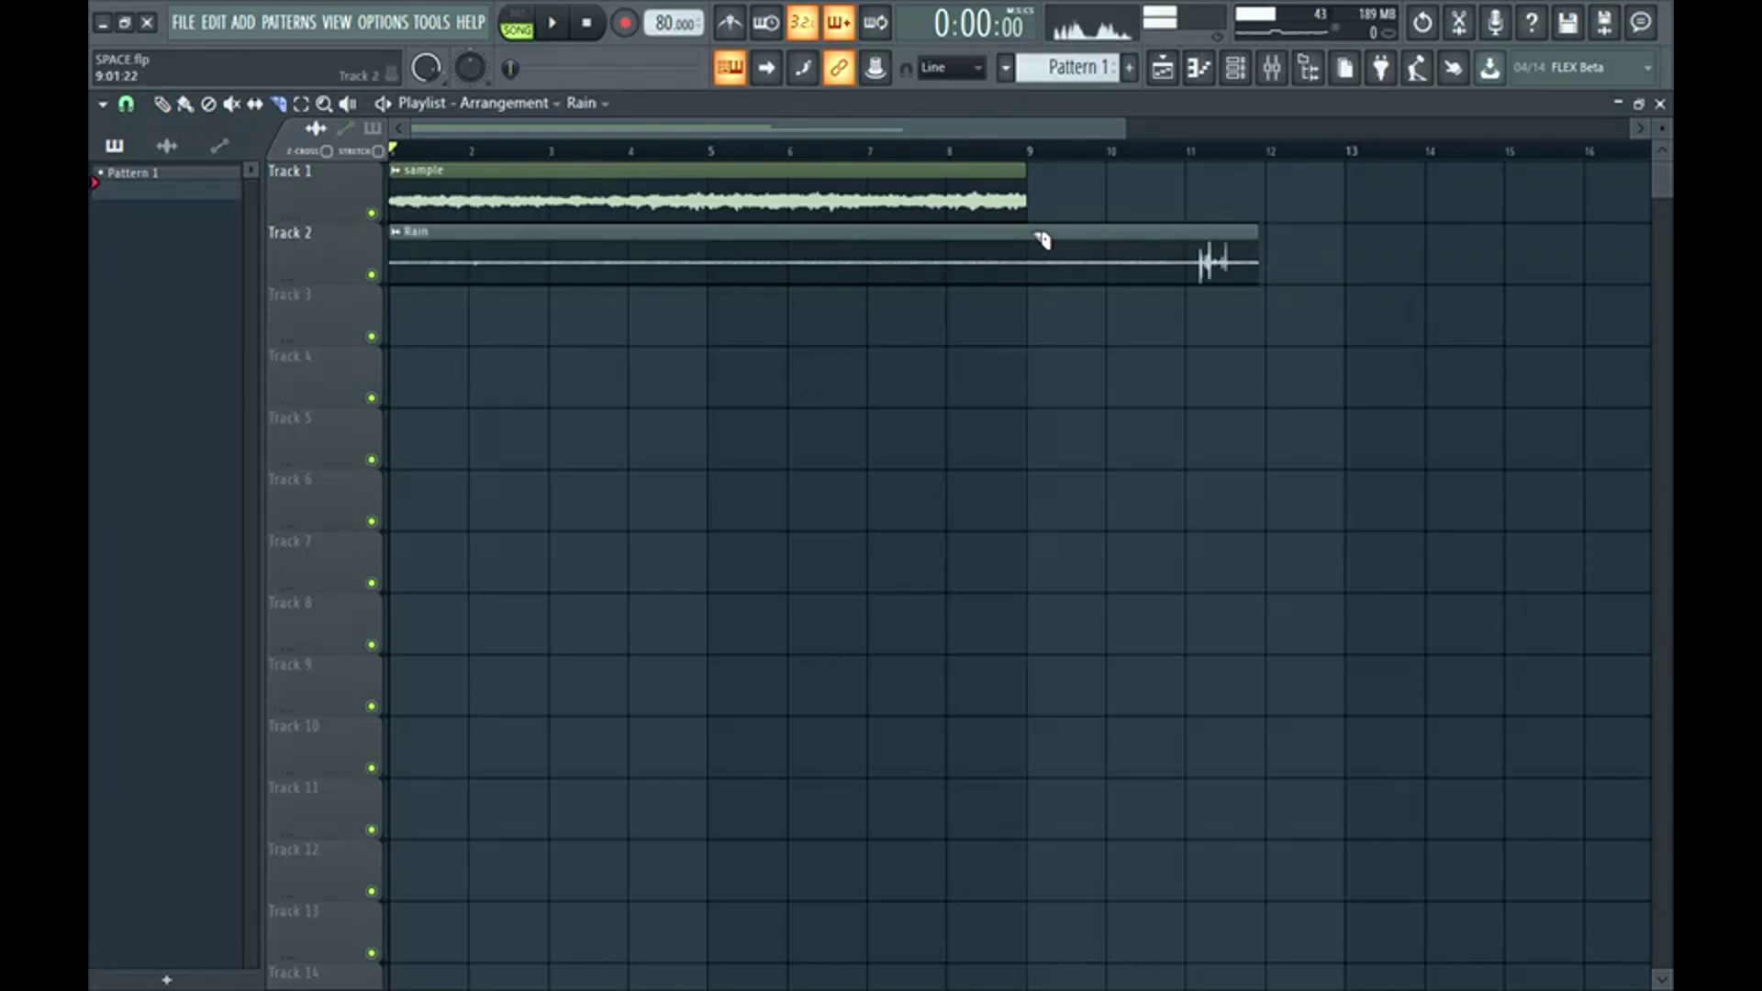
drag(1036, 236, 1030, 386)
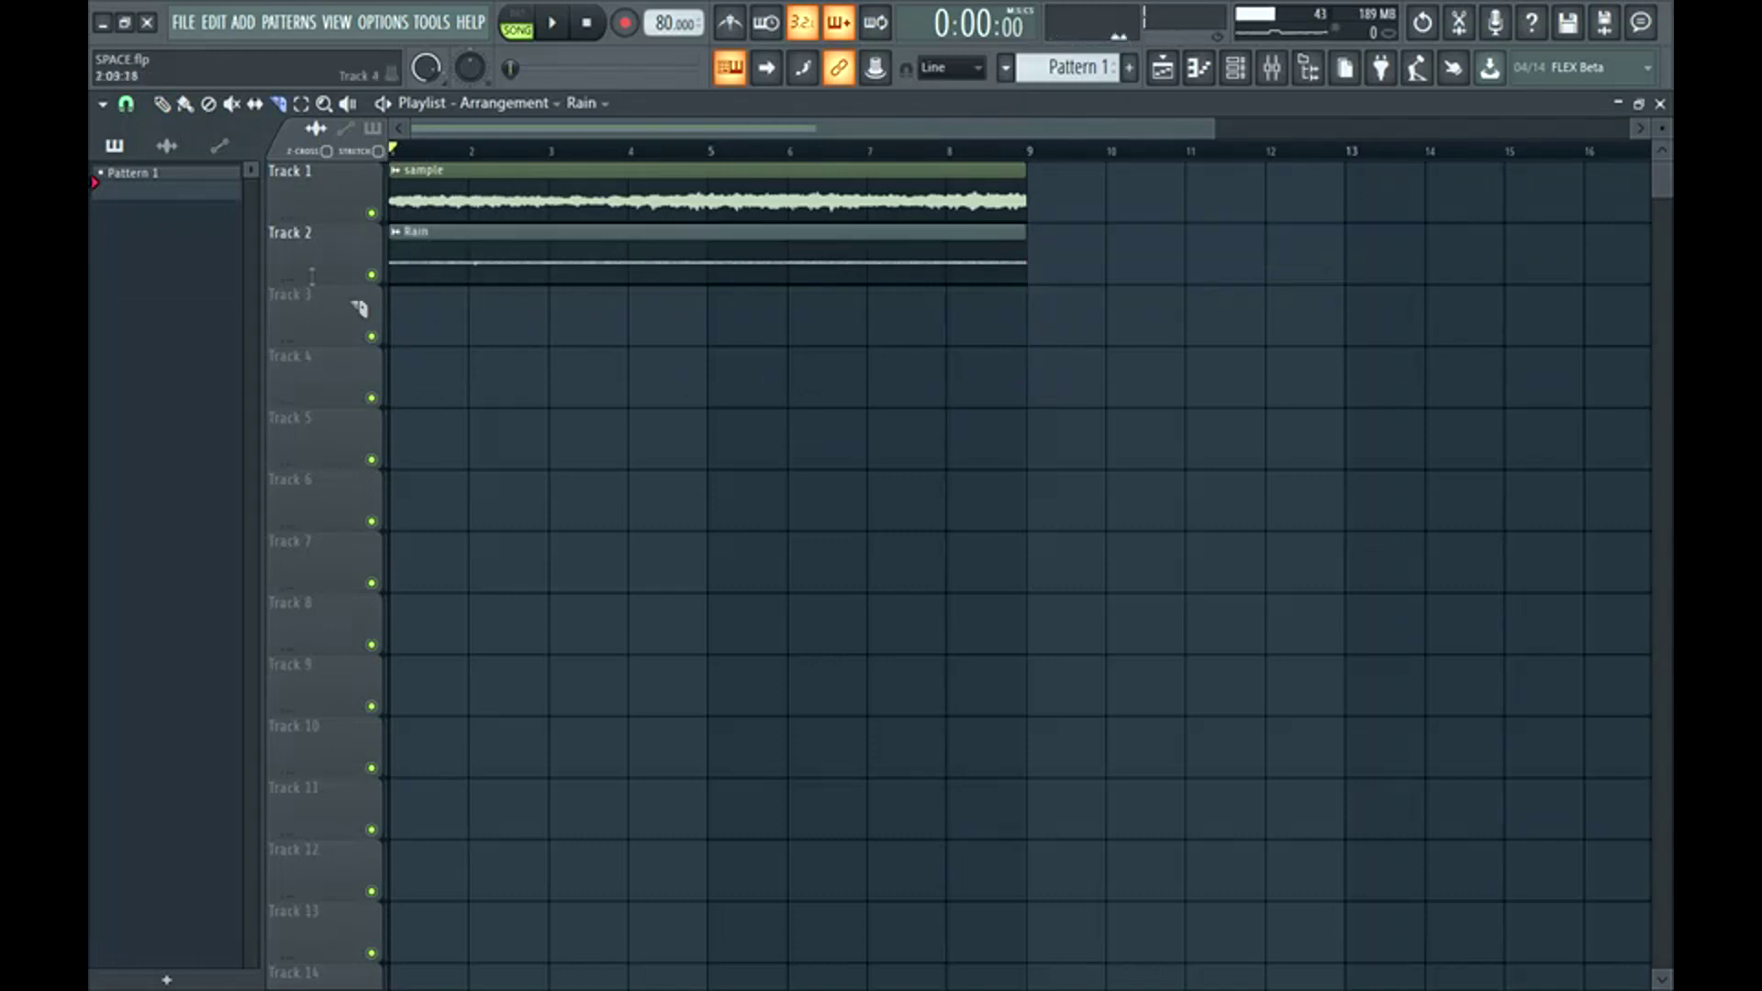
- Solo Track 2 to listen to the Rain clip, switch Track 1 back on and stop playback
key(p)
right_click(372, 275)
key(space)
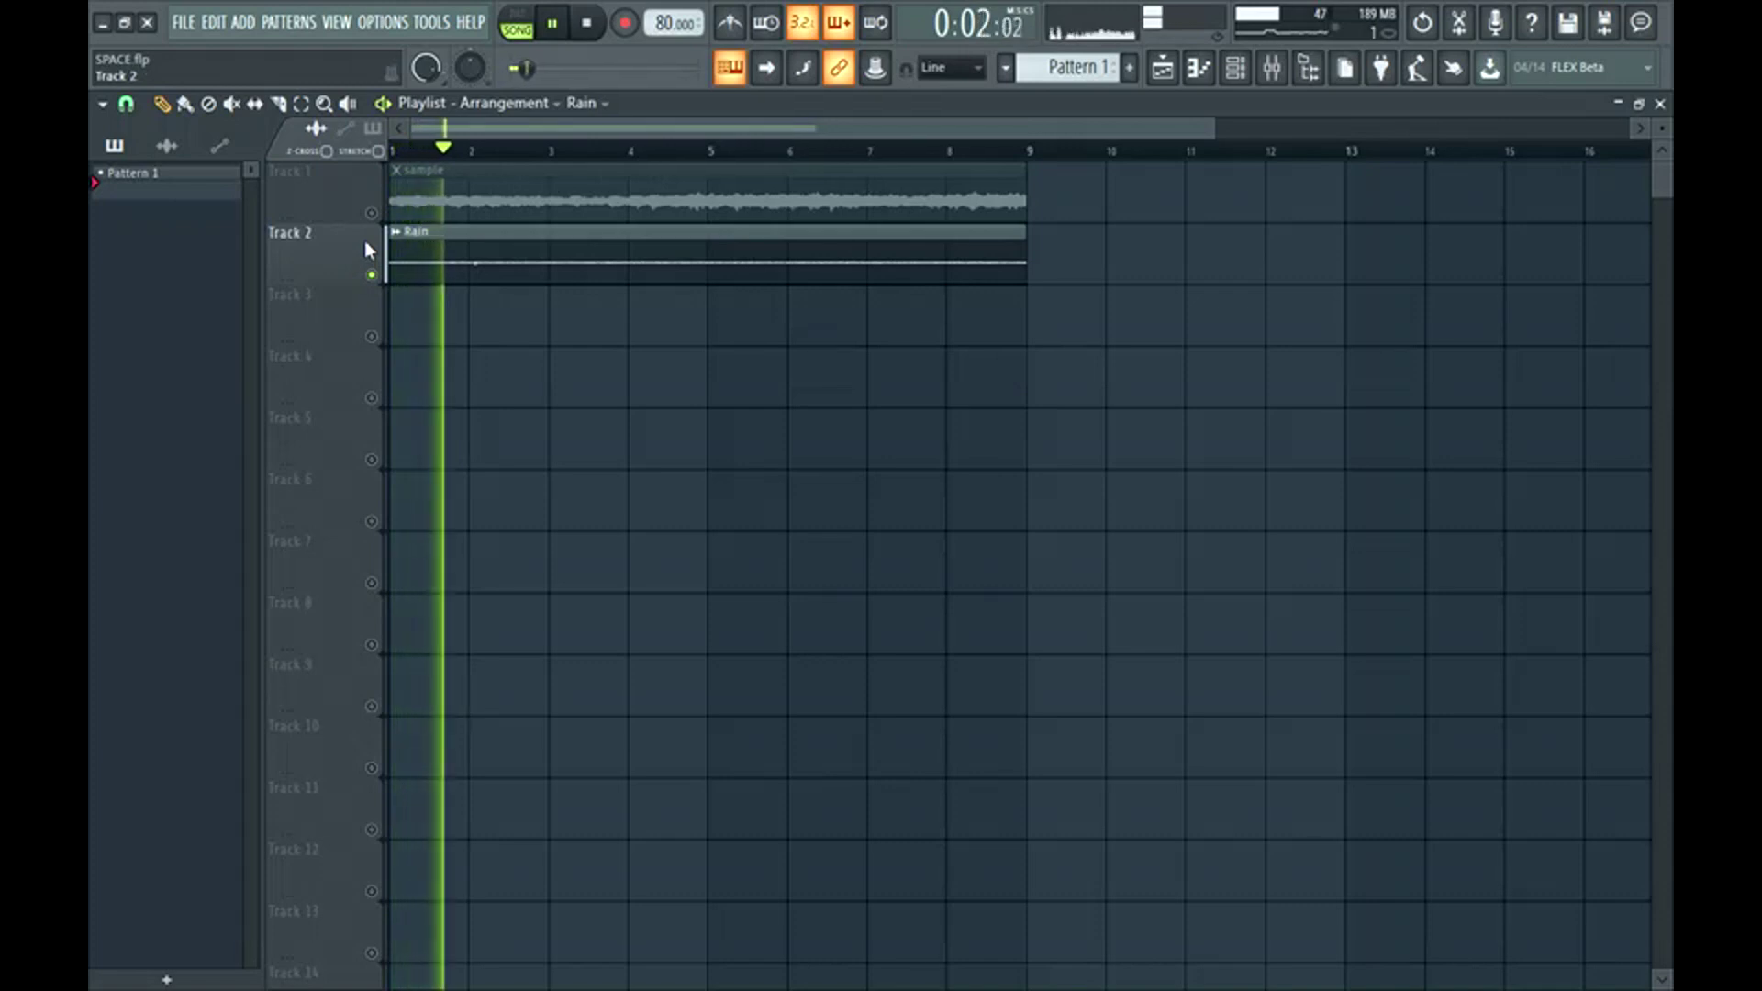
click(372, 213)
key(space)
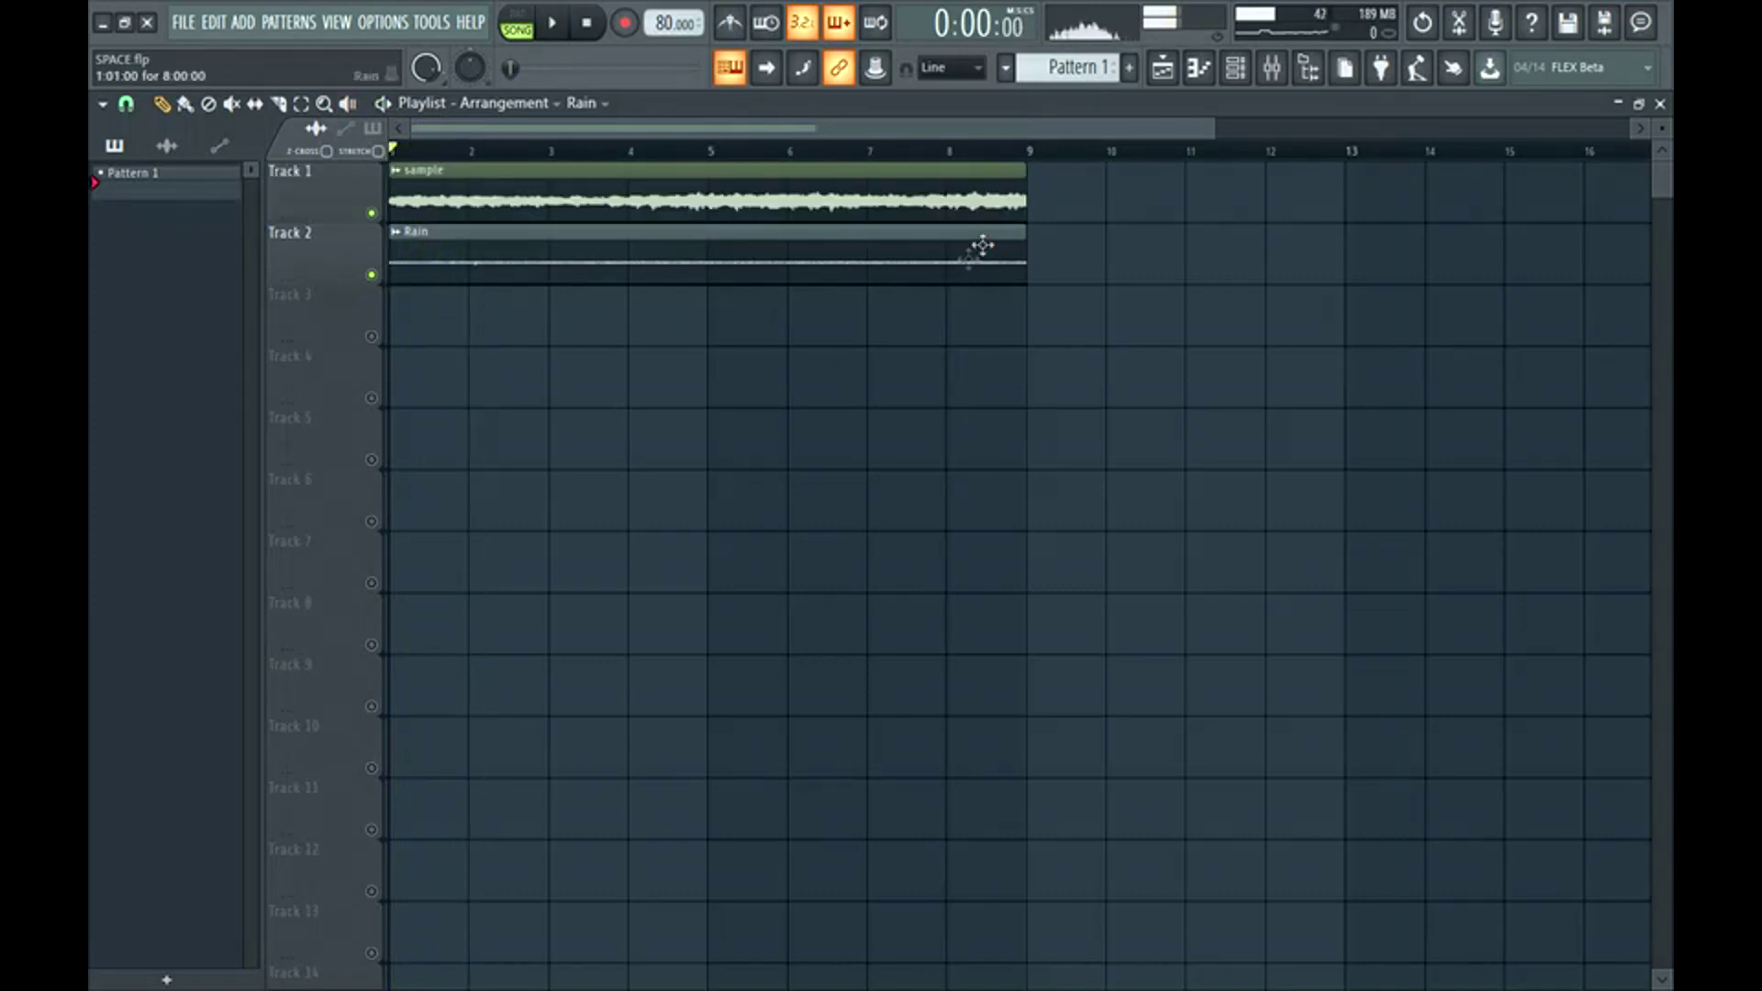
- Assign the Rain channel to mixer track 2, with the mixer track named rain
click(1236, 67)
right_click(530, 320)
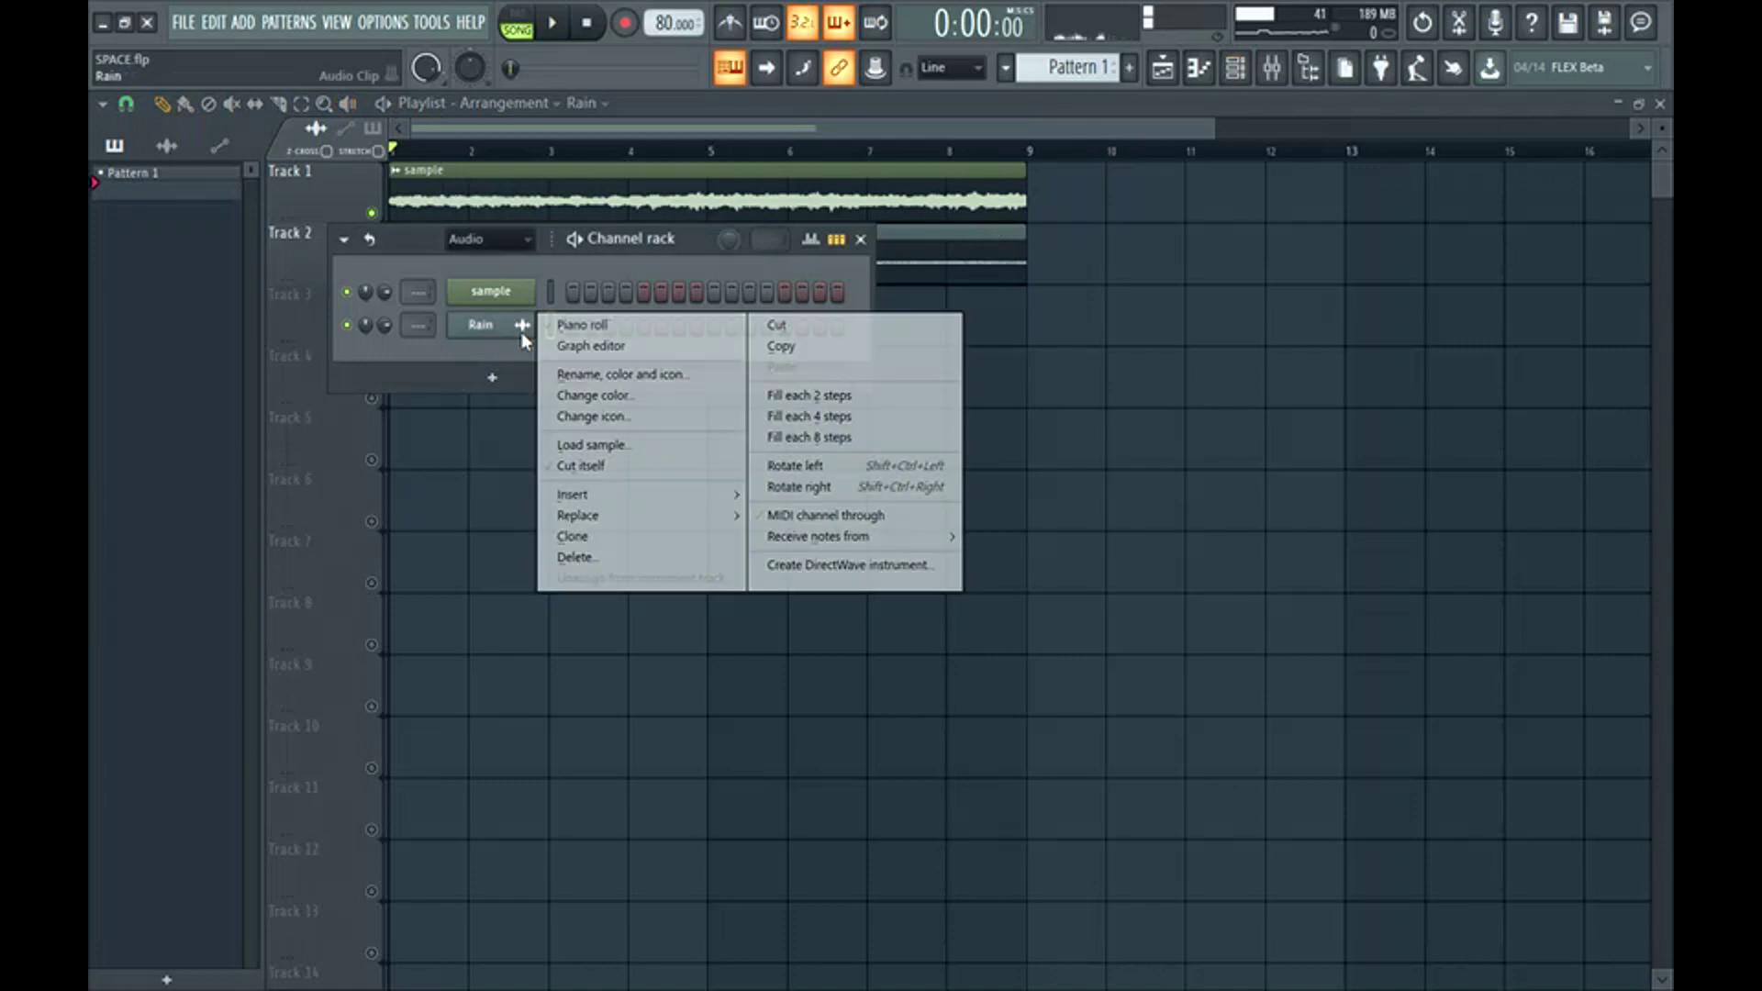
click(555, 395)
right_click(525, 325)
click(585, 378)
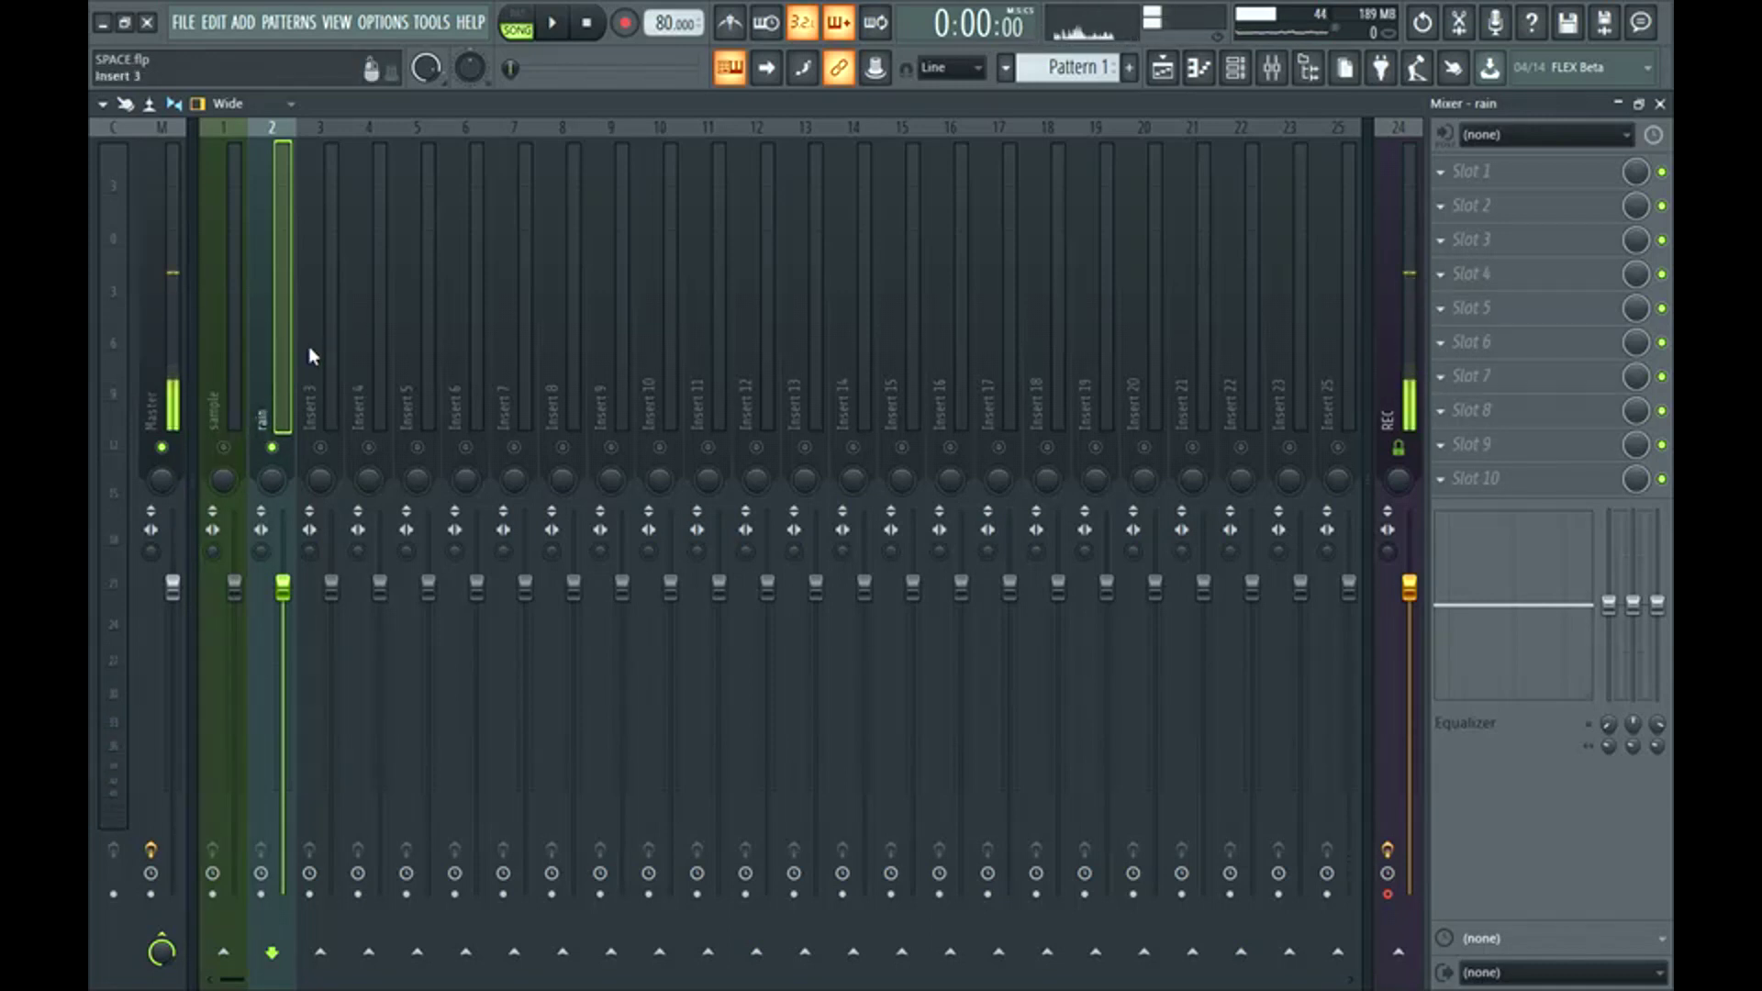
- Load Fruity Parametric EQ 2 into slot 1 of the rain mixer track and maximize its window
click(1468, 172)
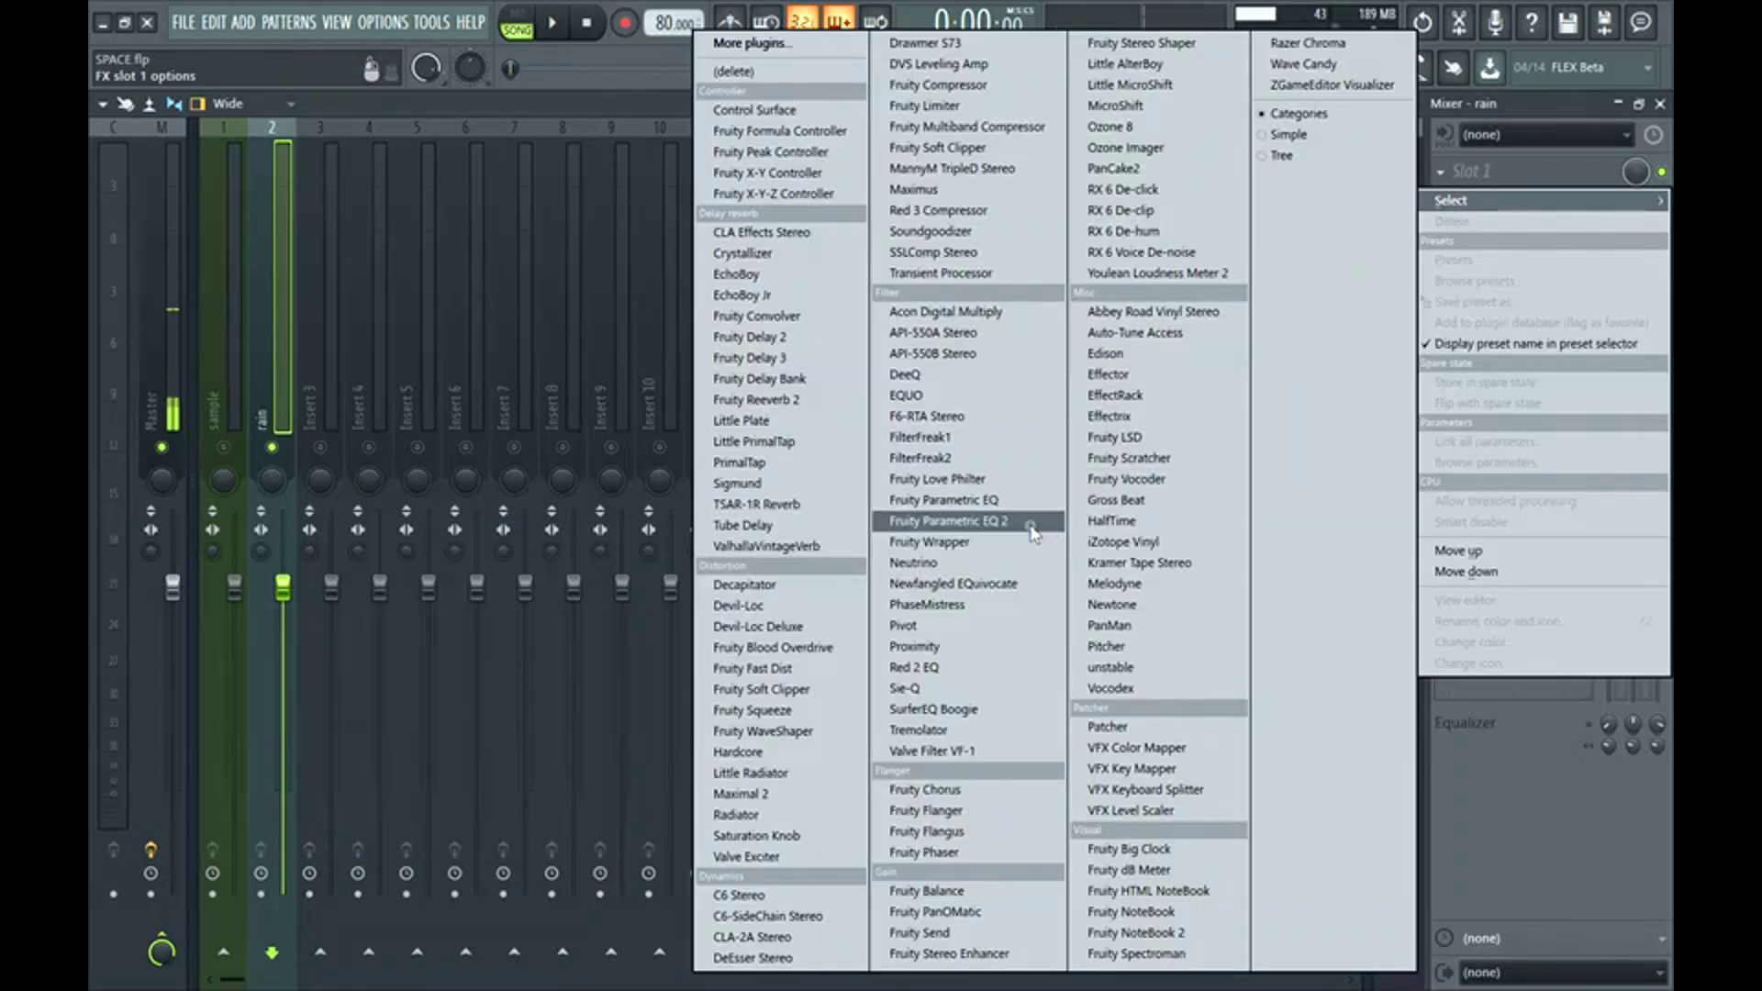
click(1031, 527)
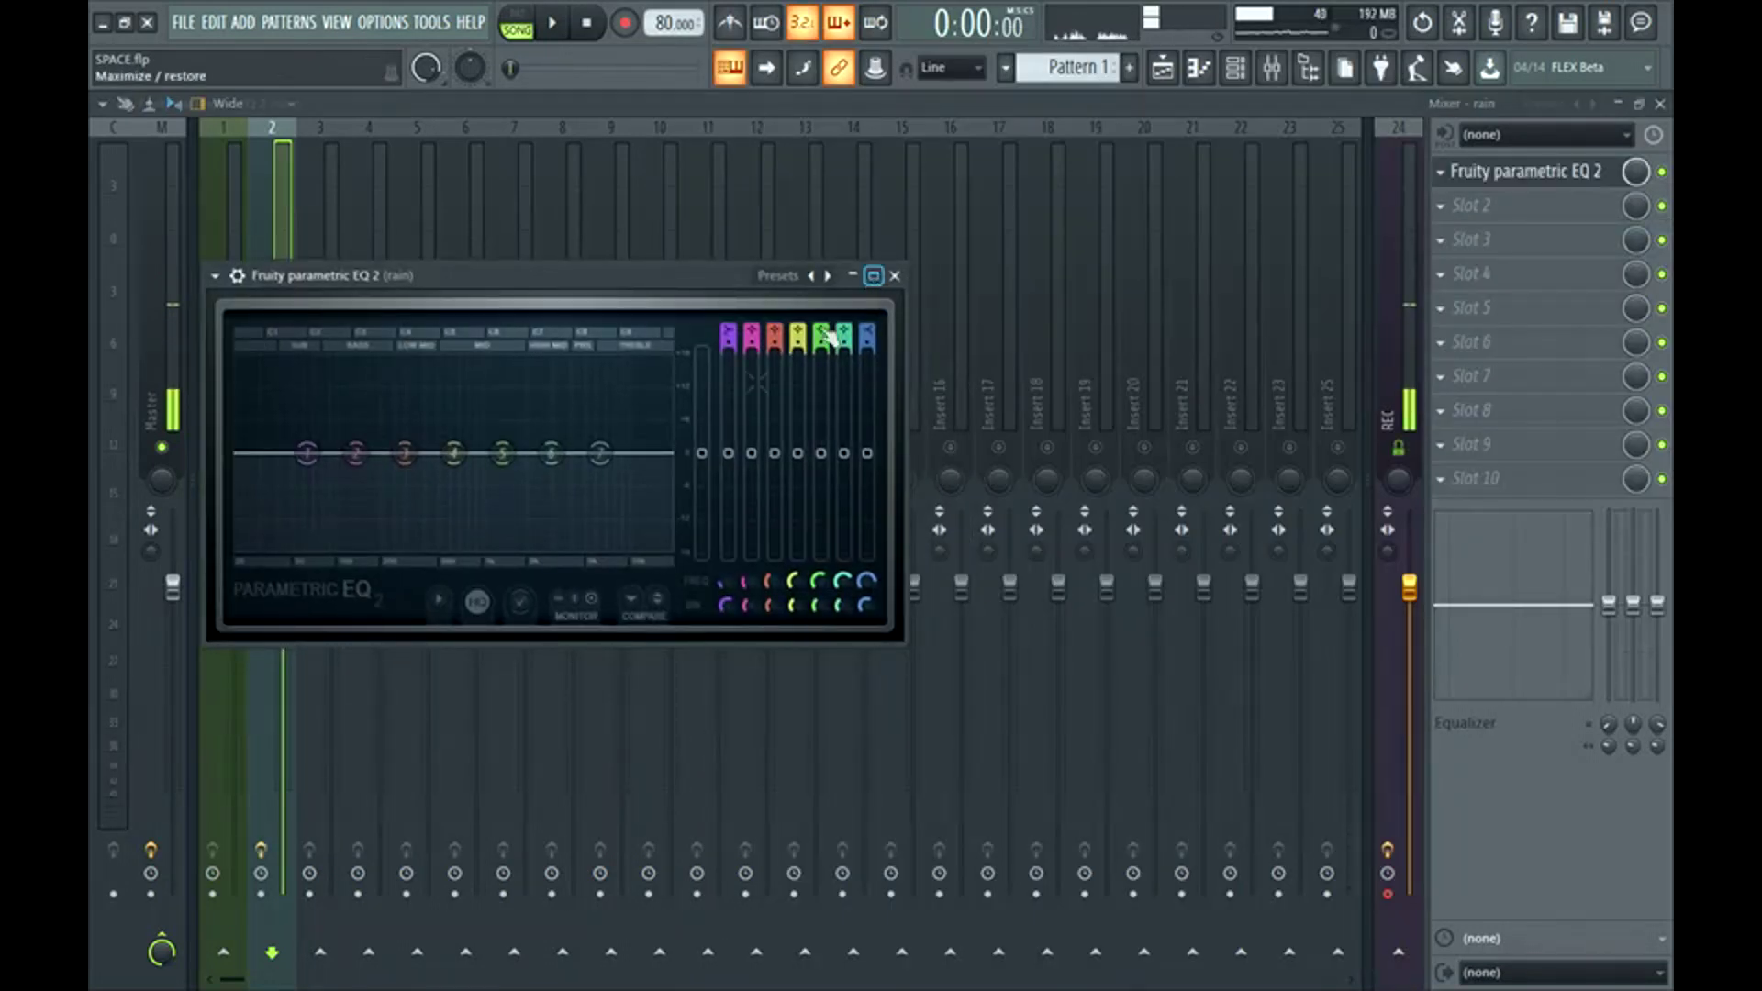
click(873, 275)
- Turn EQ band 1 into a steep low cut with its cutoff near the upper end of the bass range
right_click(337, 542)
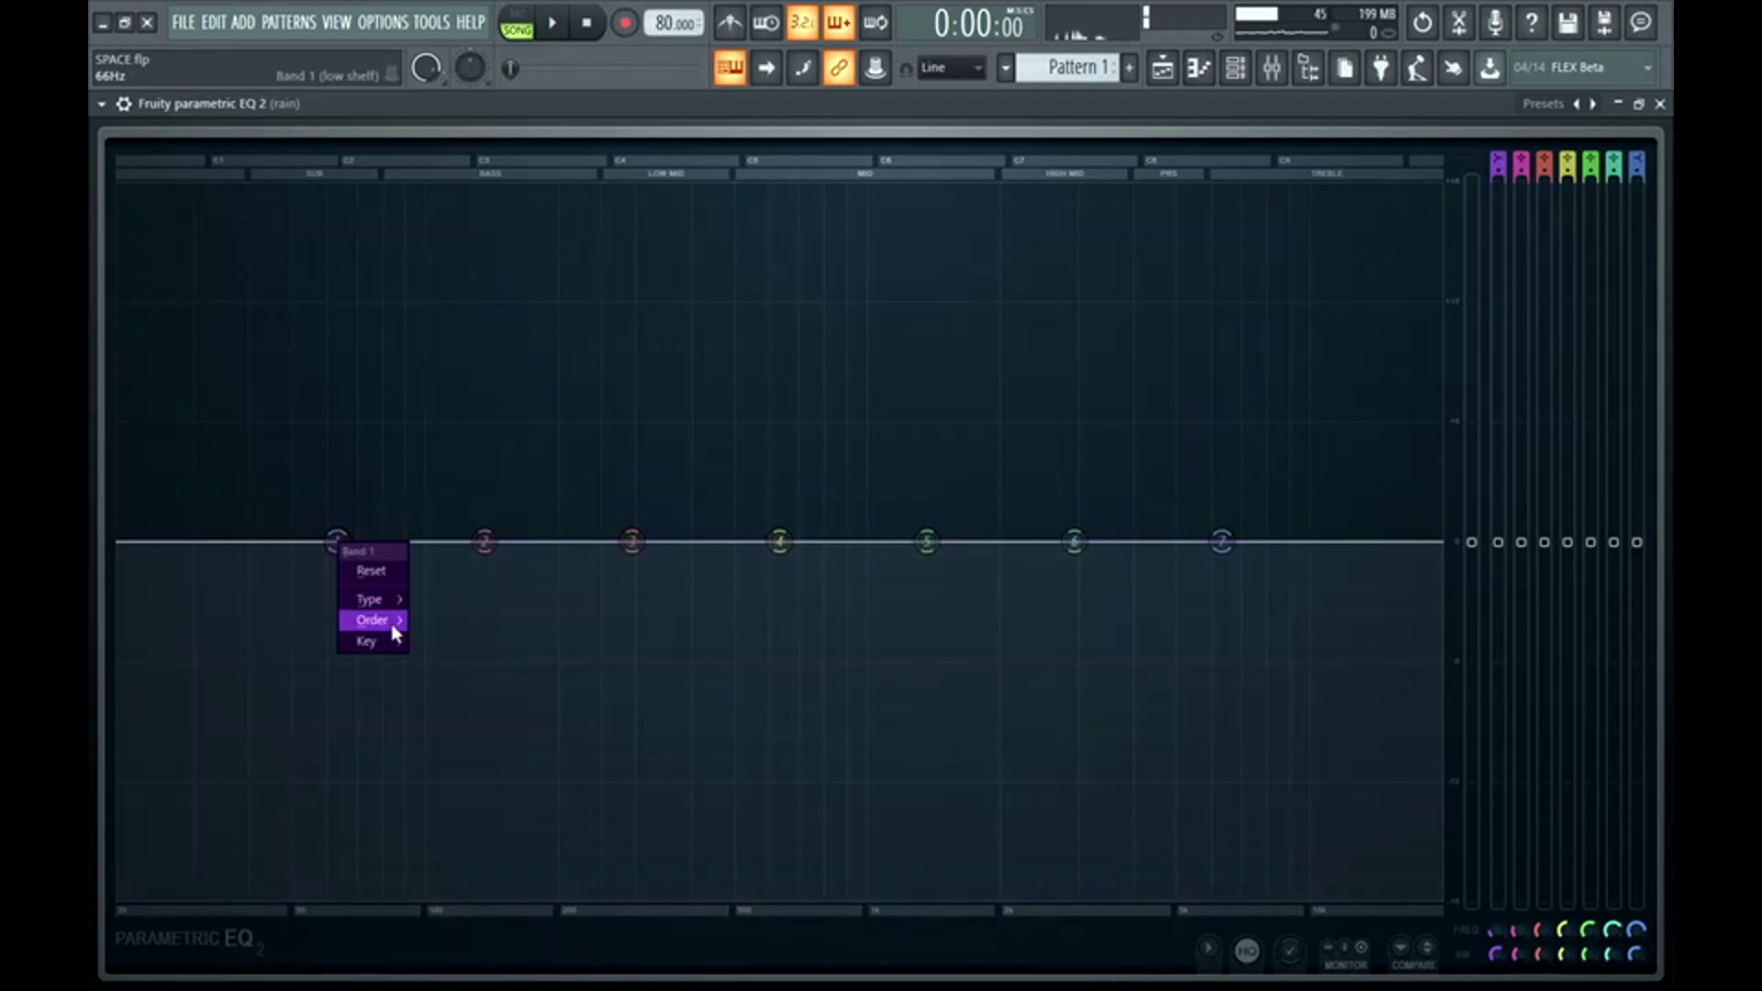
click(427, 623)
drag(338, 543, 435, 905)
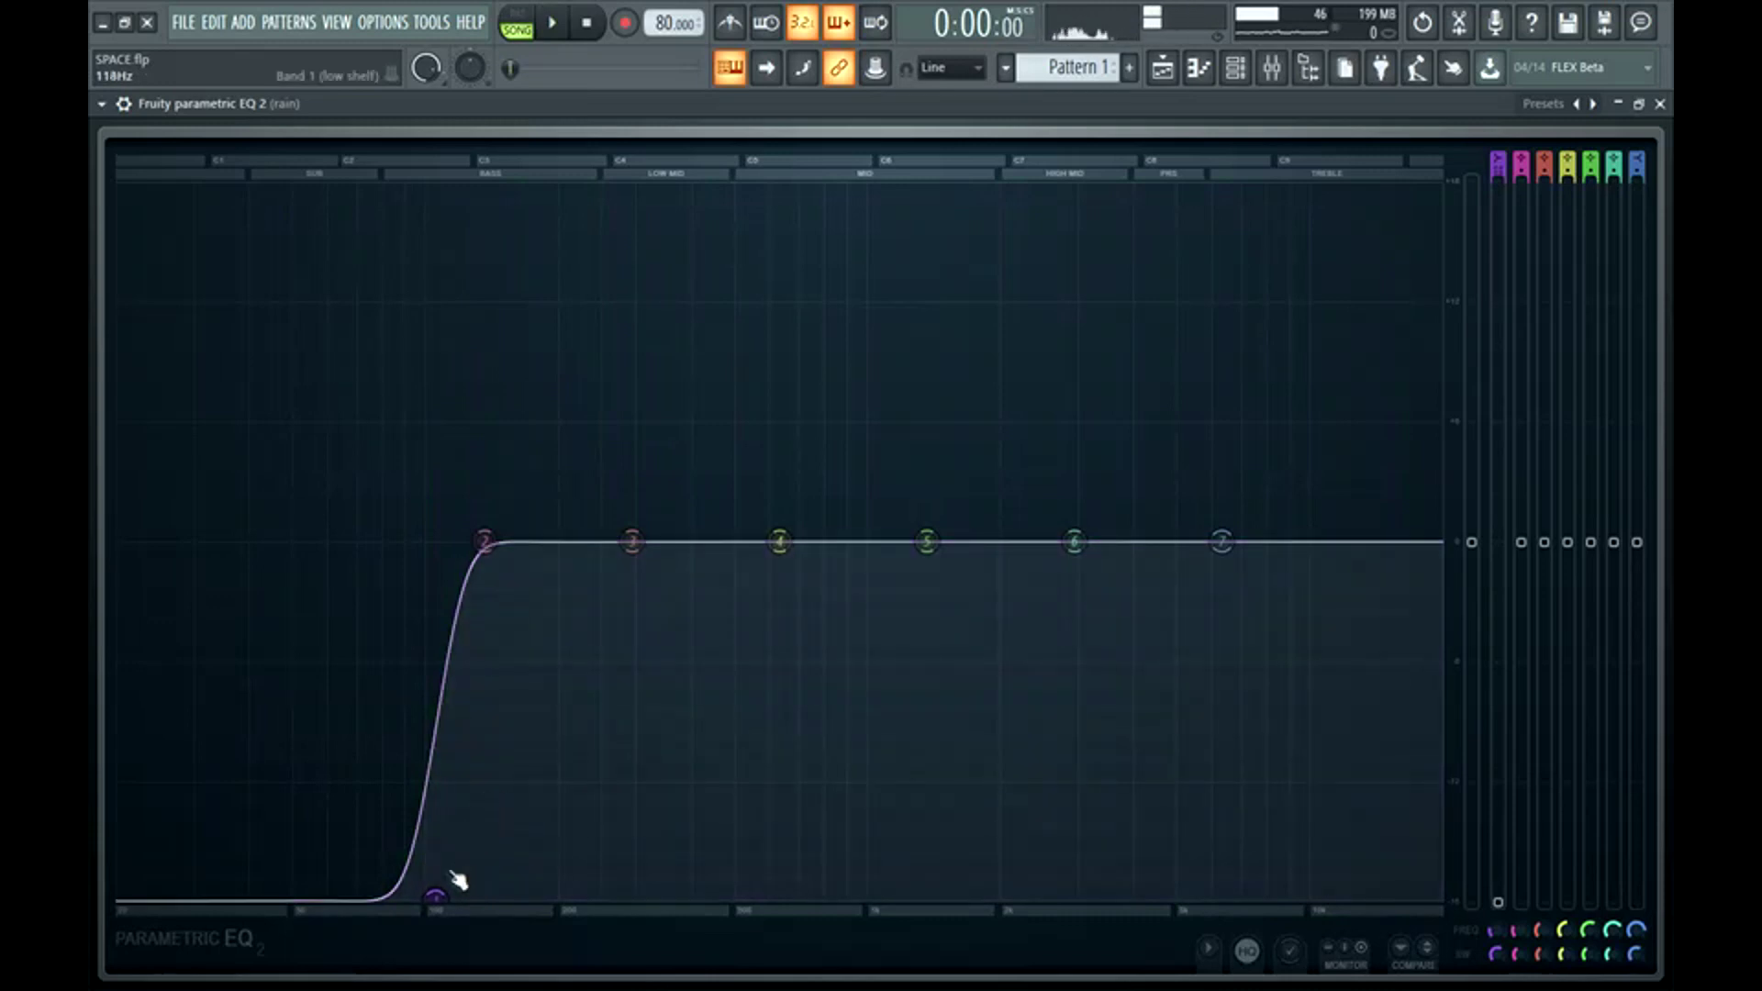
drag(435, 897, 596, 896)
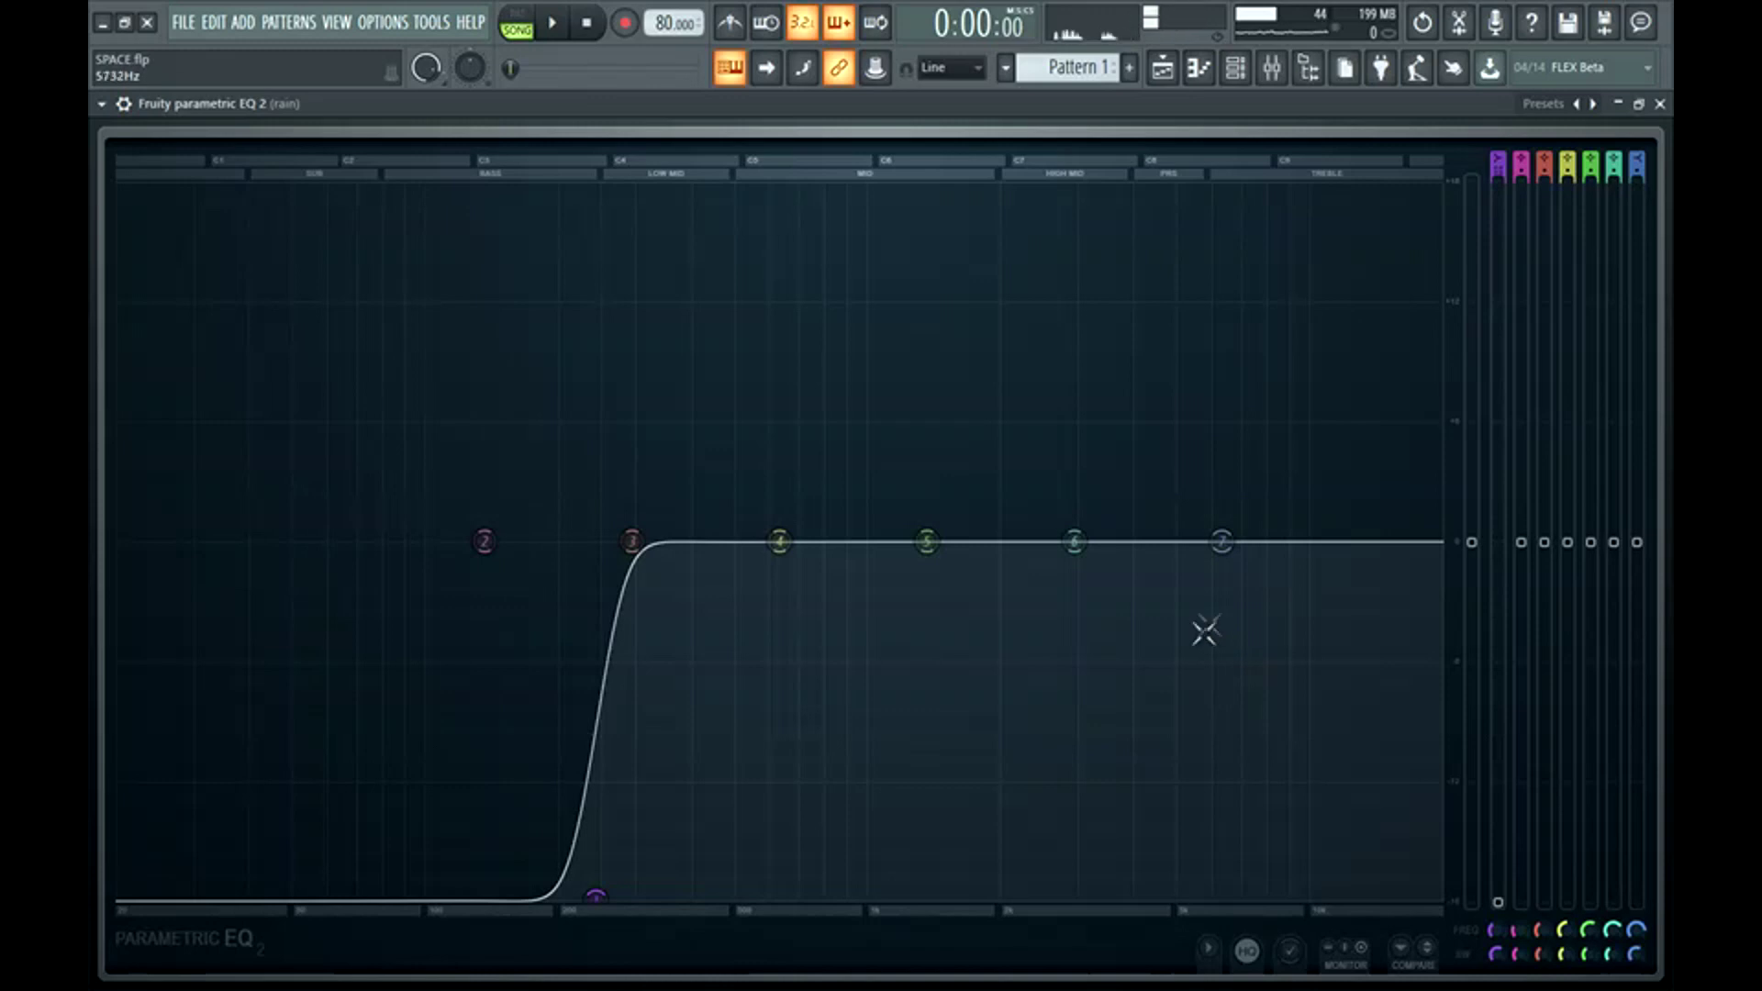
- Set EQ band 7 to Steep 8 and pull it fully down as a high cut at about 6.3 kHz
right_click(1219, 543)
click(1329, 636)
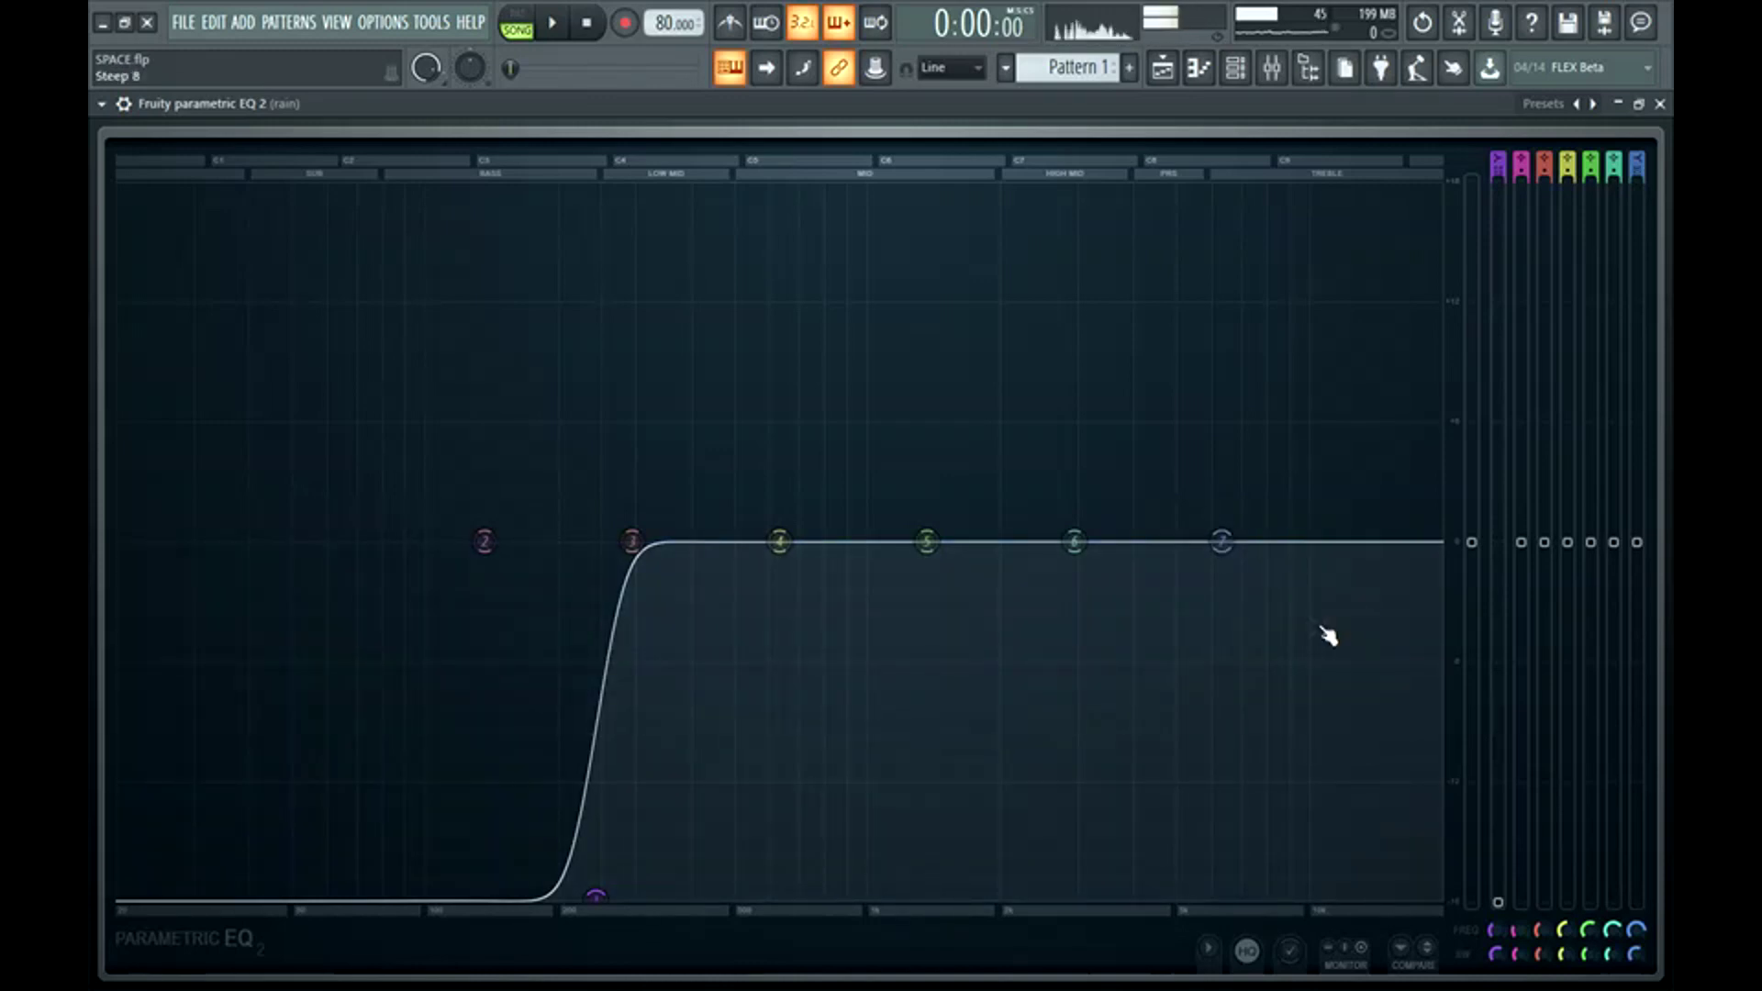
drag(1221, 542, 1224, 899)
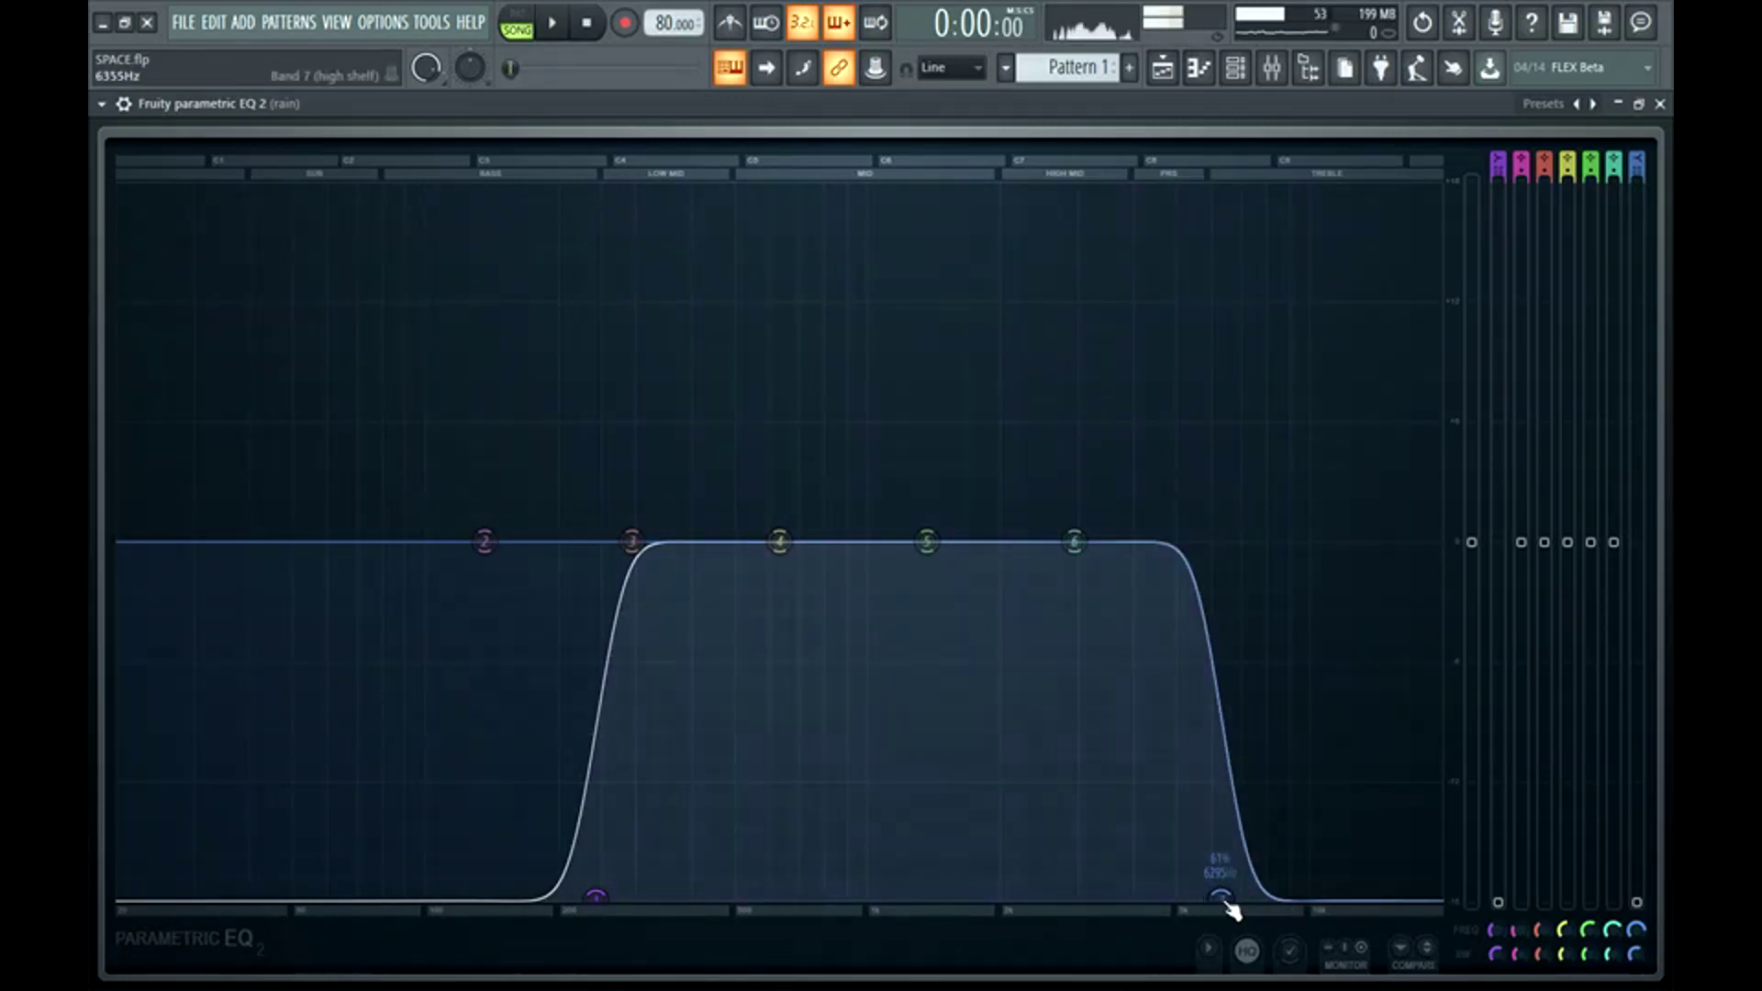
- Narrow the passband by raising the low cut into the low-mid range and lowering the high cut slightly, listen, and close the EQ
drag(596, 897, 628, 898)
key(space)
key(space)
drag(1221, 897, 1204, 898)
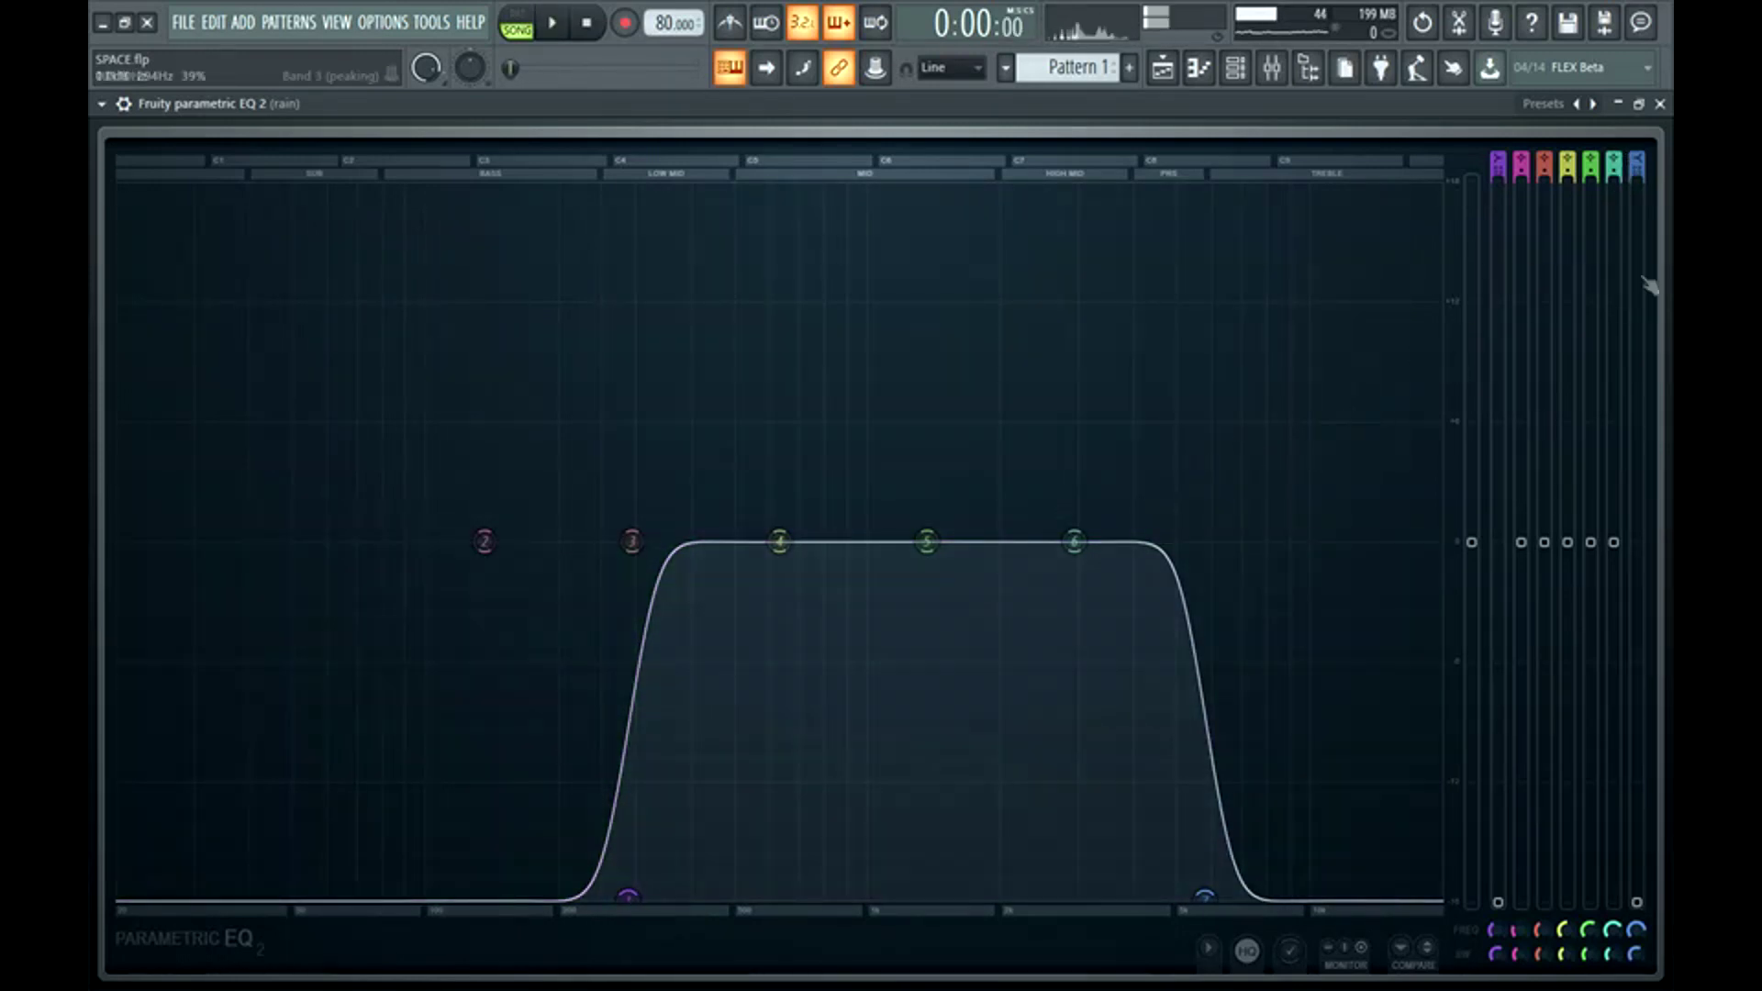
click(1660, 103)
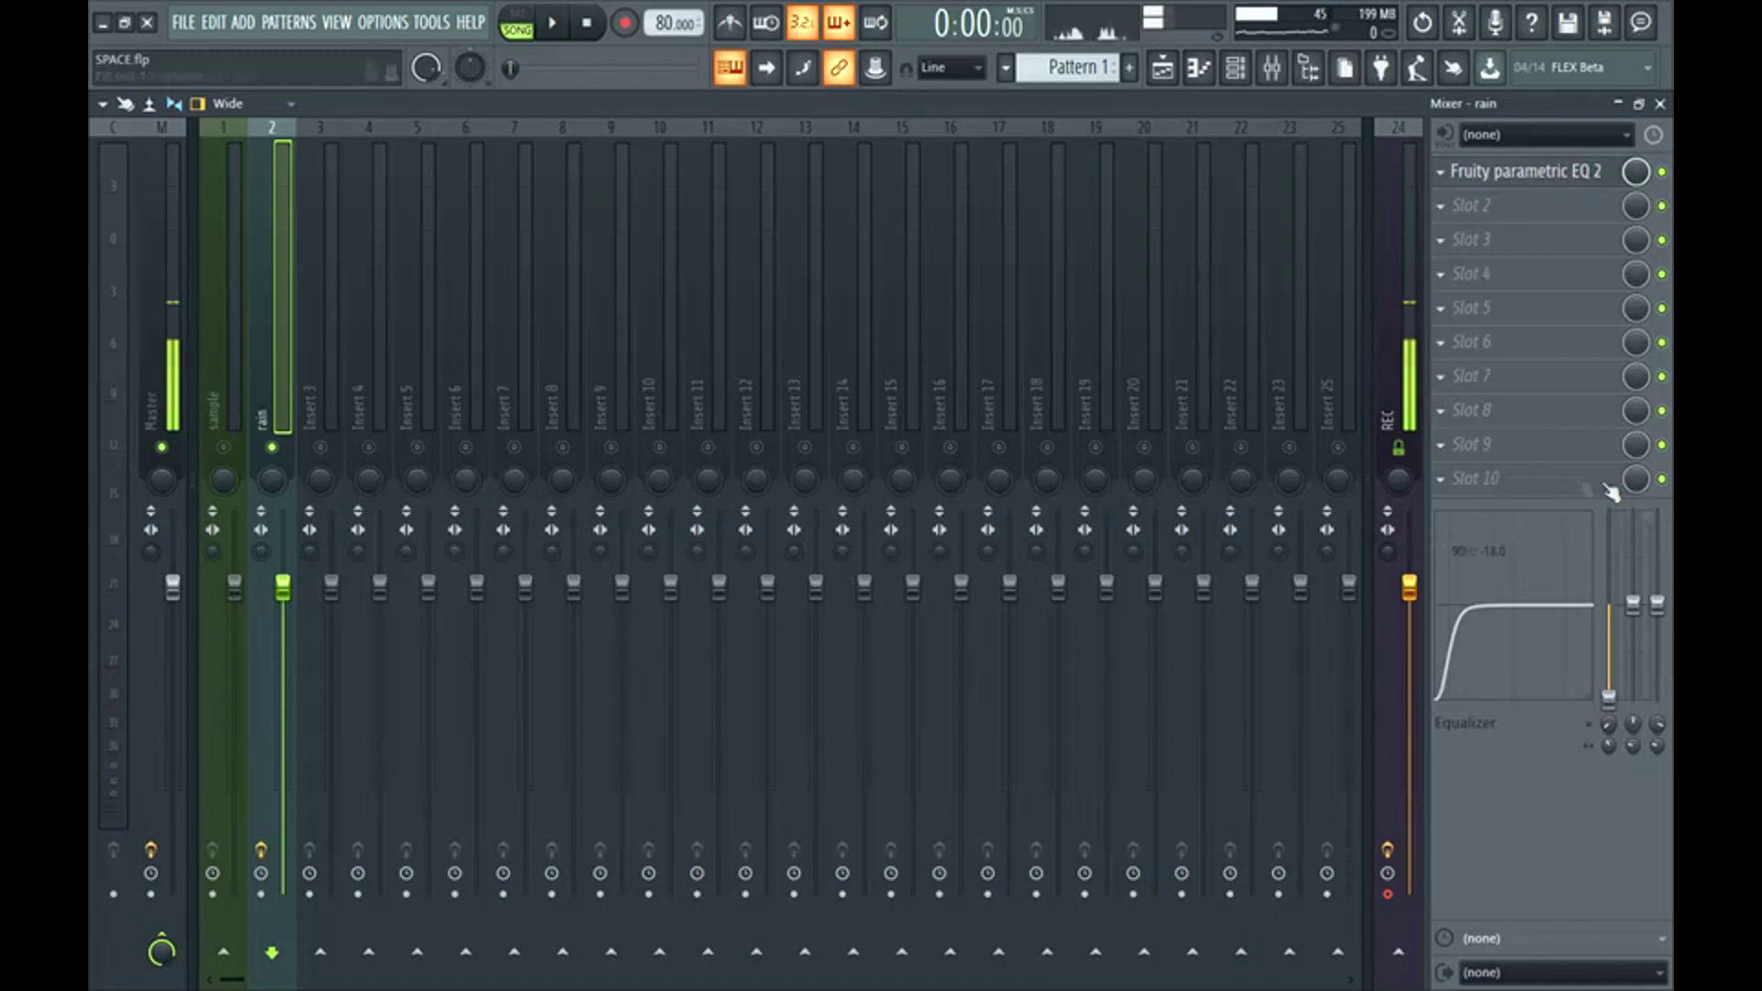
- In the rain track's built-in mixer equalizer, cut the low and high bands to -18.0 and raise the low band's frequency
drag(1607, 722, 1607, 712)
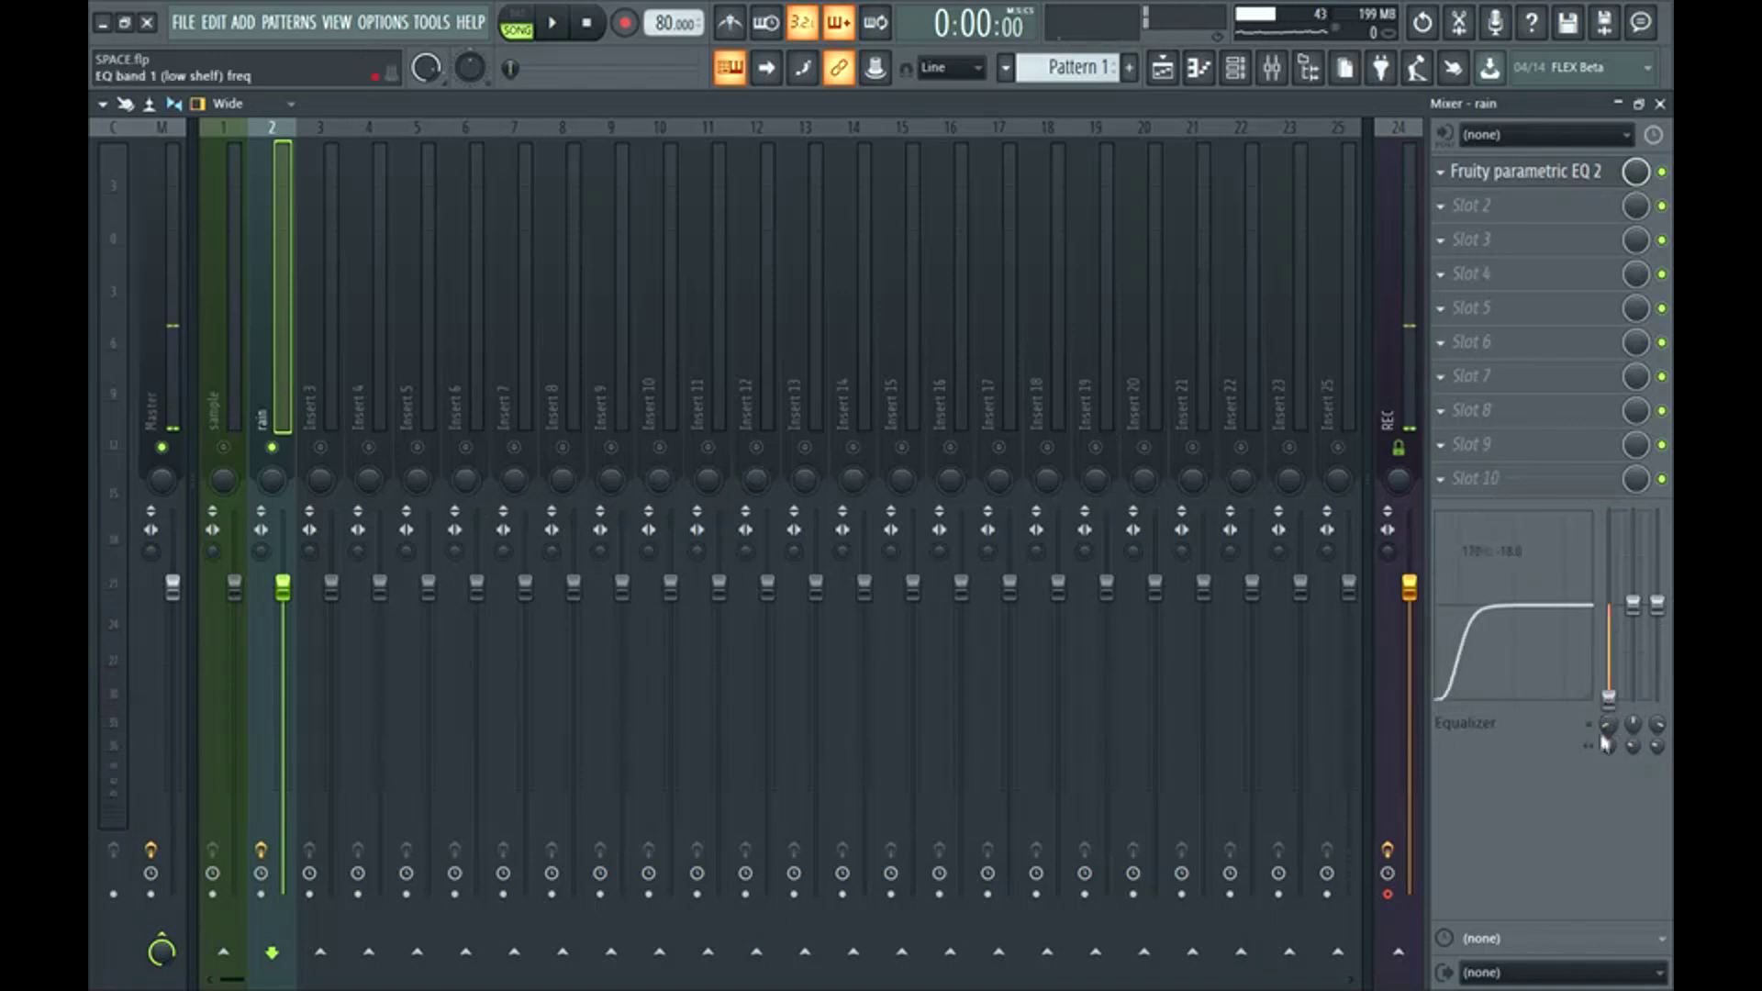
key(space)
drag(1658, 605, 1662, 712)
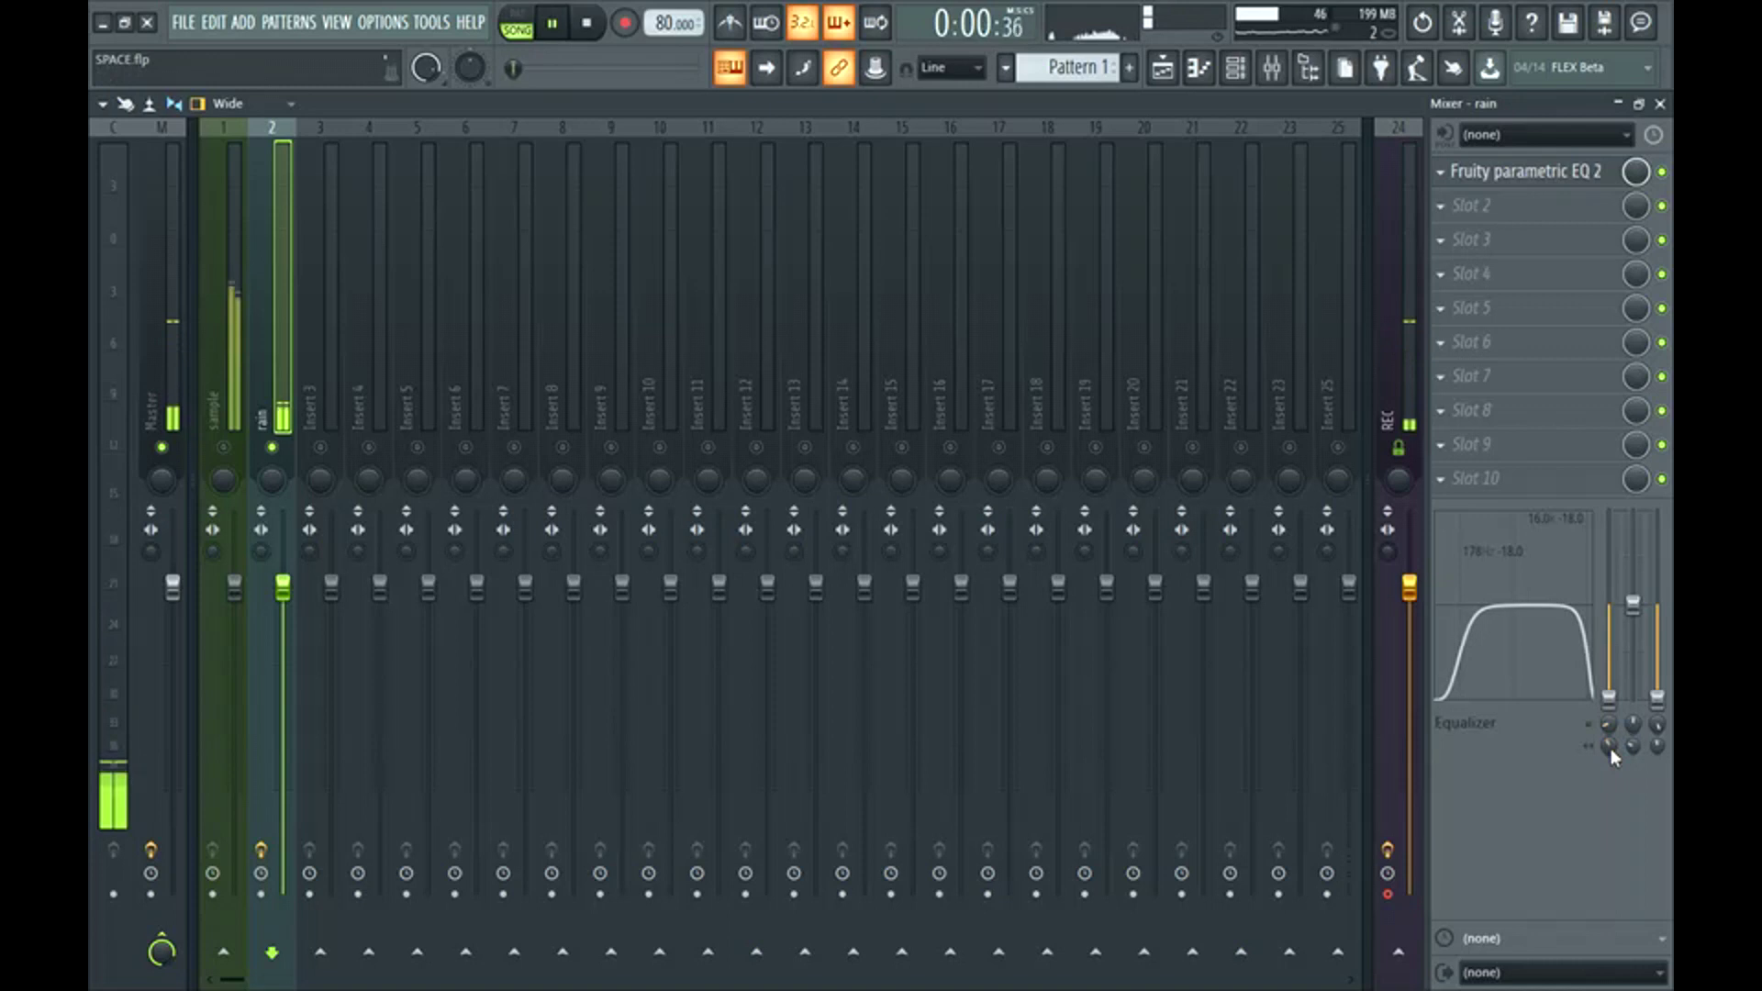
- Load Fruity Compressor into slot 2 with a 10.0:1 ratio, 5.9 ms attack, 92 ms release and the Vintage type
click(1468, 206)
click(954, 85)
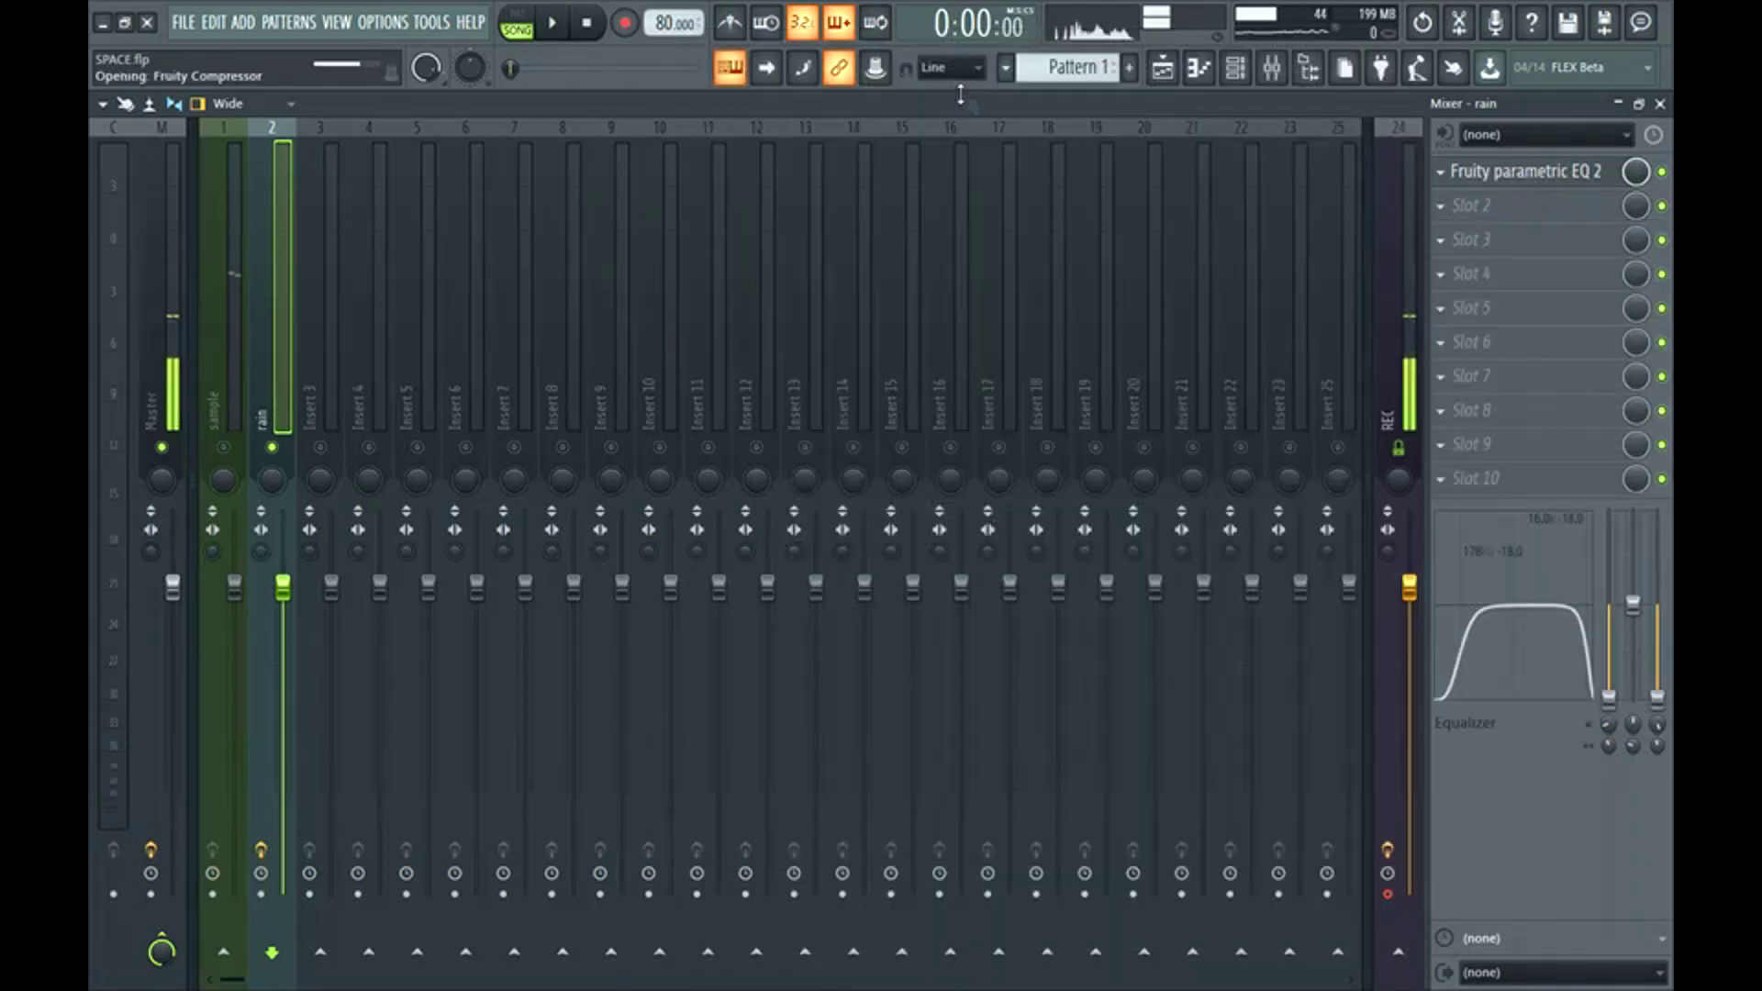
mouse_move(668, 404)
mouse_down()
mouse_move(675, 418)
mouse_move(675, 386)
mouse_up()
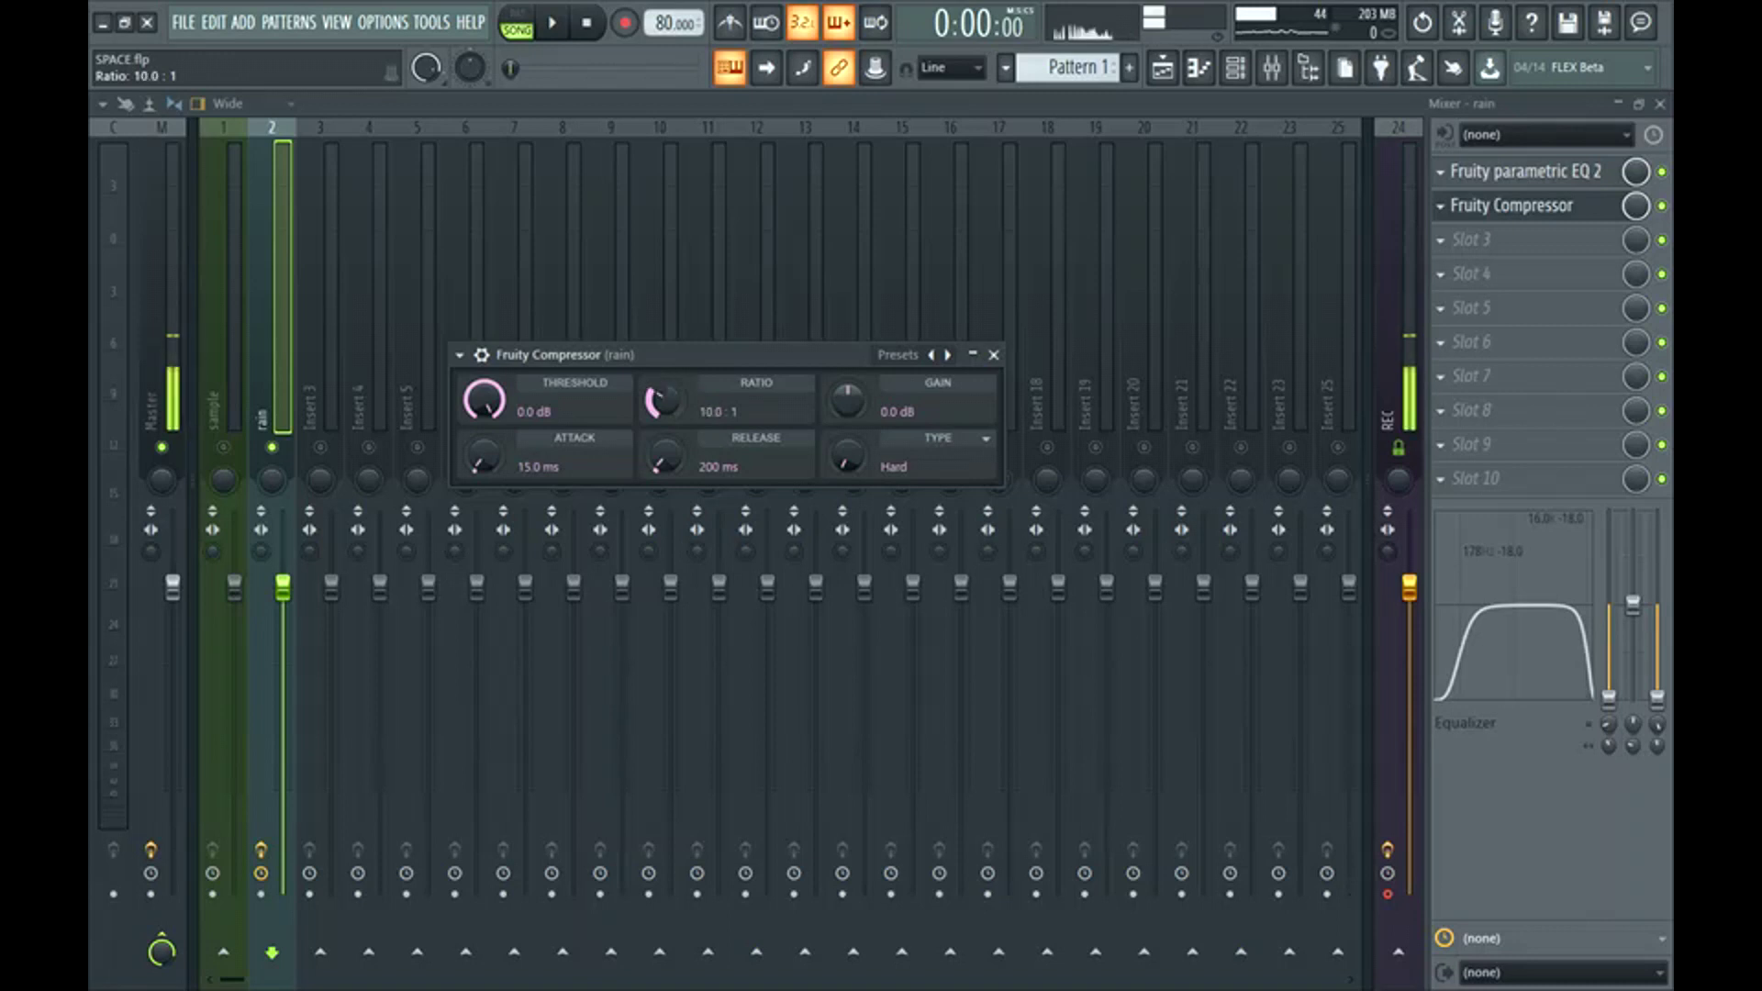
drag(481, 457, 481, 470)
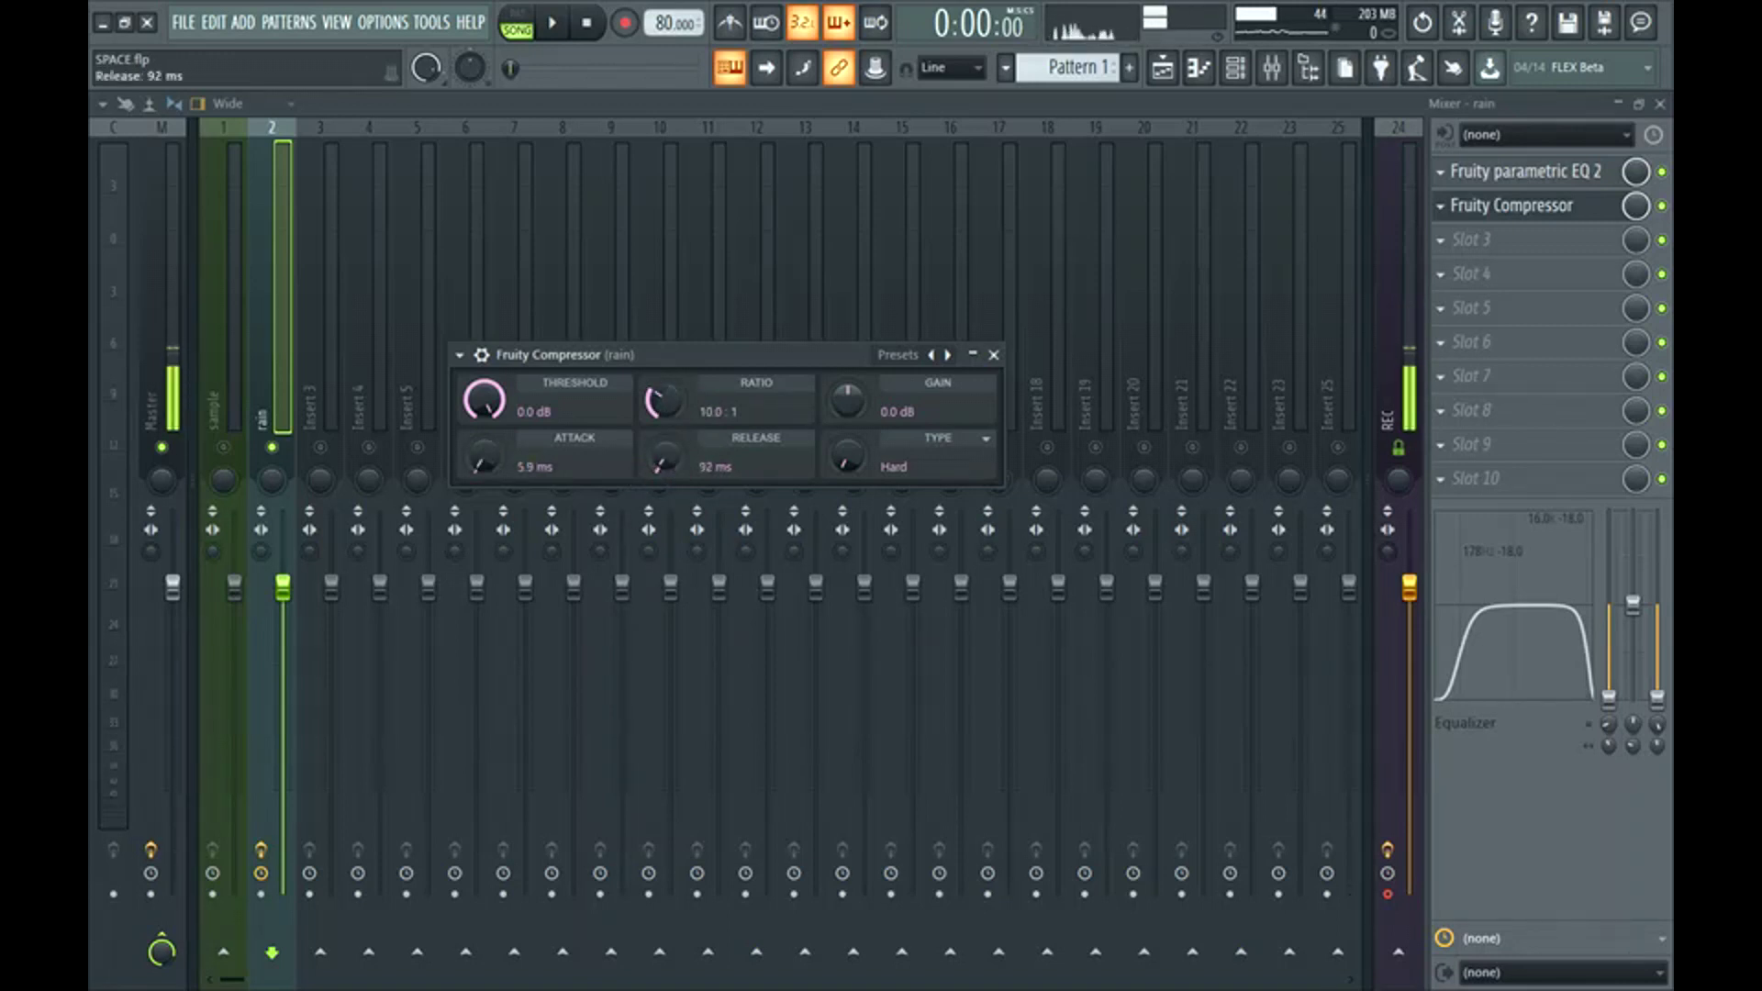
drag(850, 459, 850, 473)
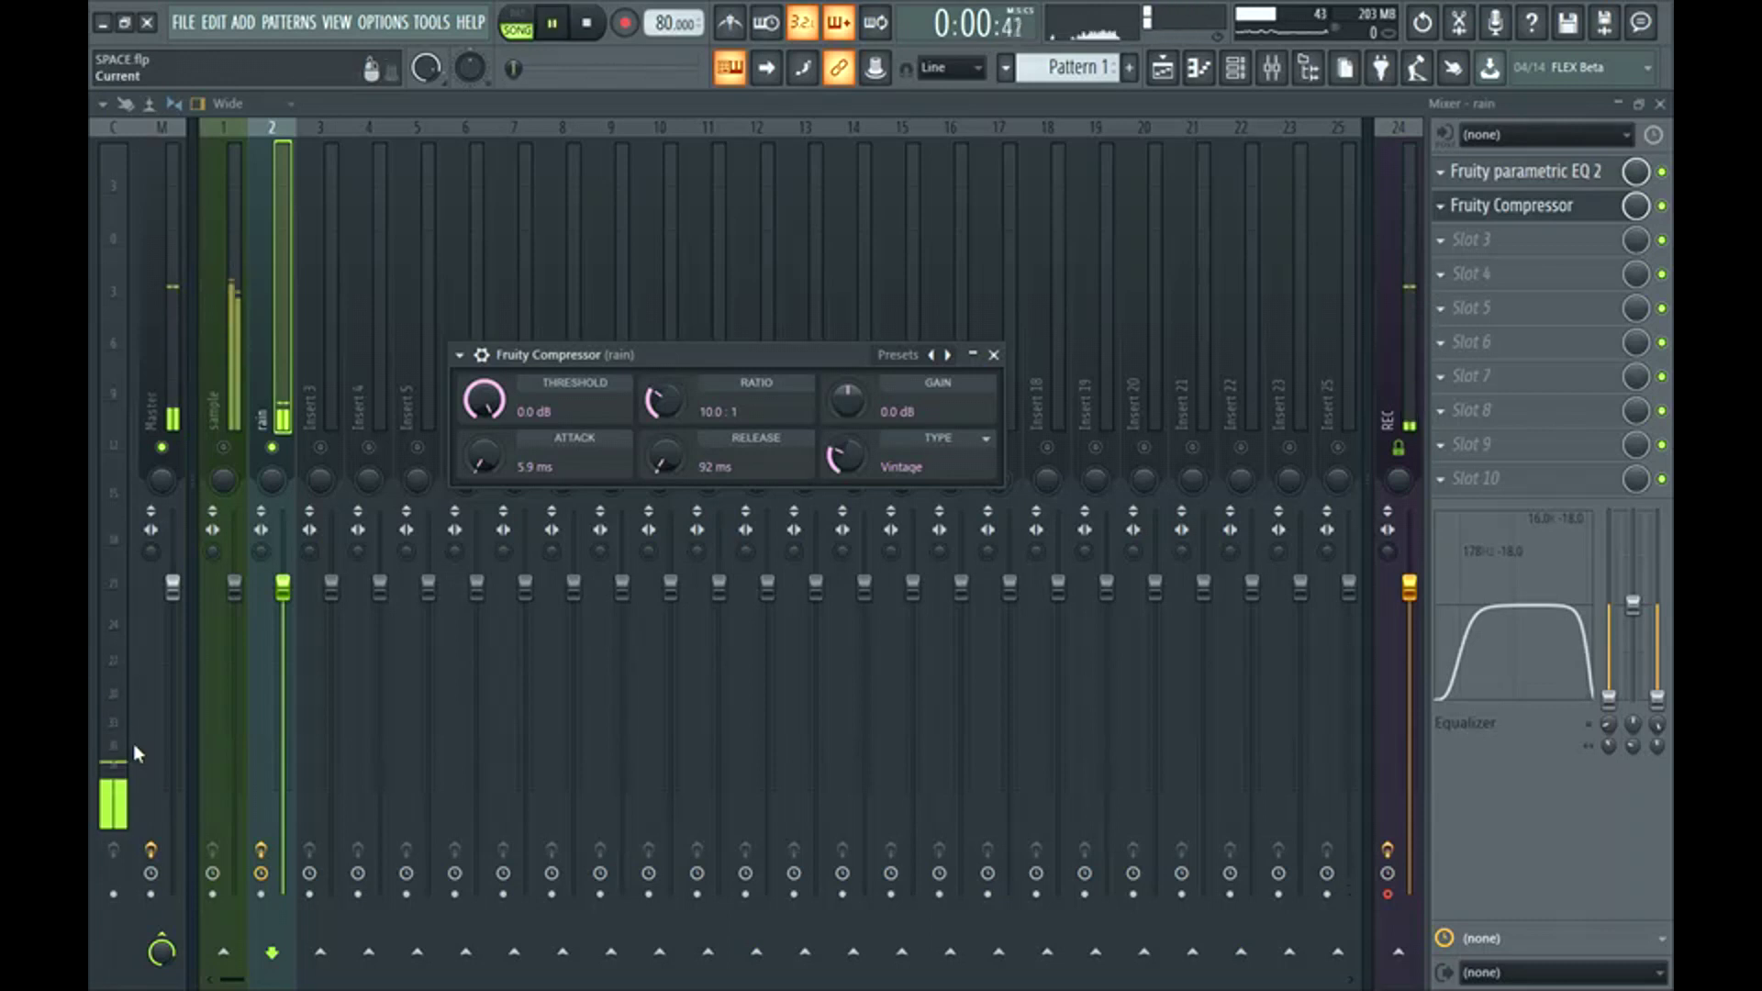
- Lower the compressor's threshold to -40.1 dB while checking the rain's sound in playback, and close the compressor
mouse_move(483, 400)
mouse_down()
mouse_move(484, 441)
mouse_move(484, 403)
mouse_up()
key(space)
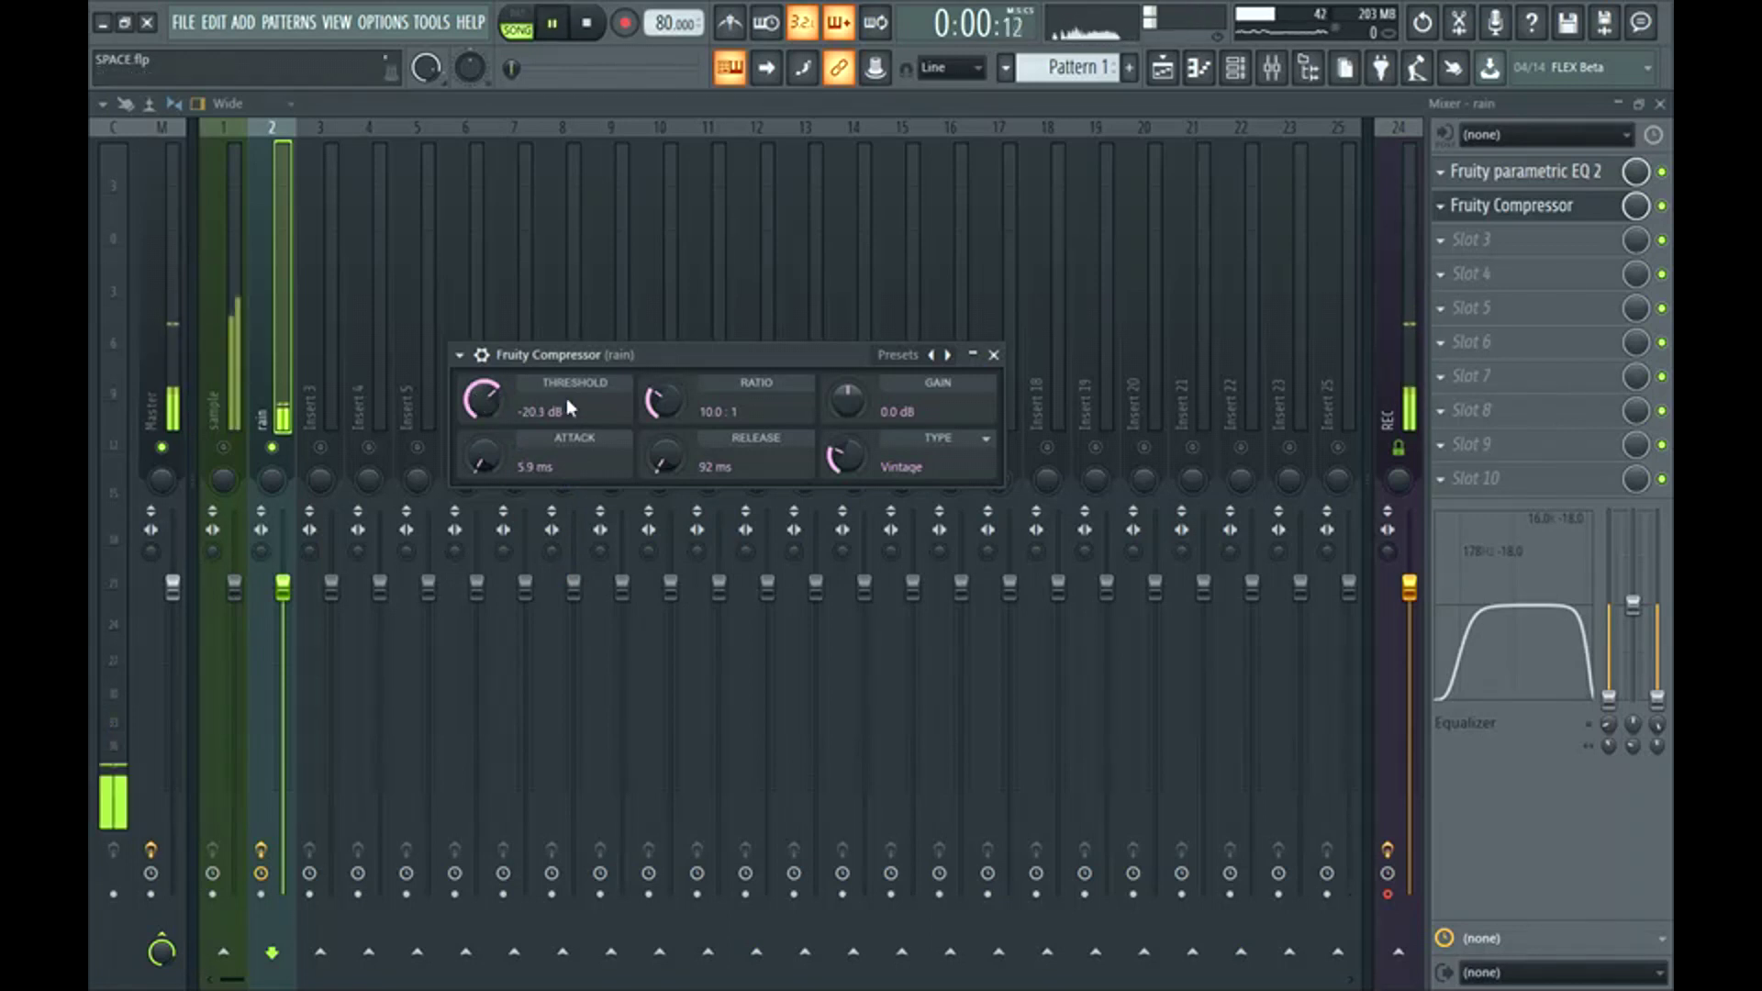
key(space)
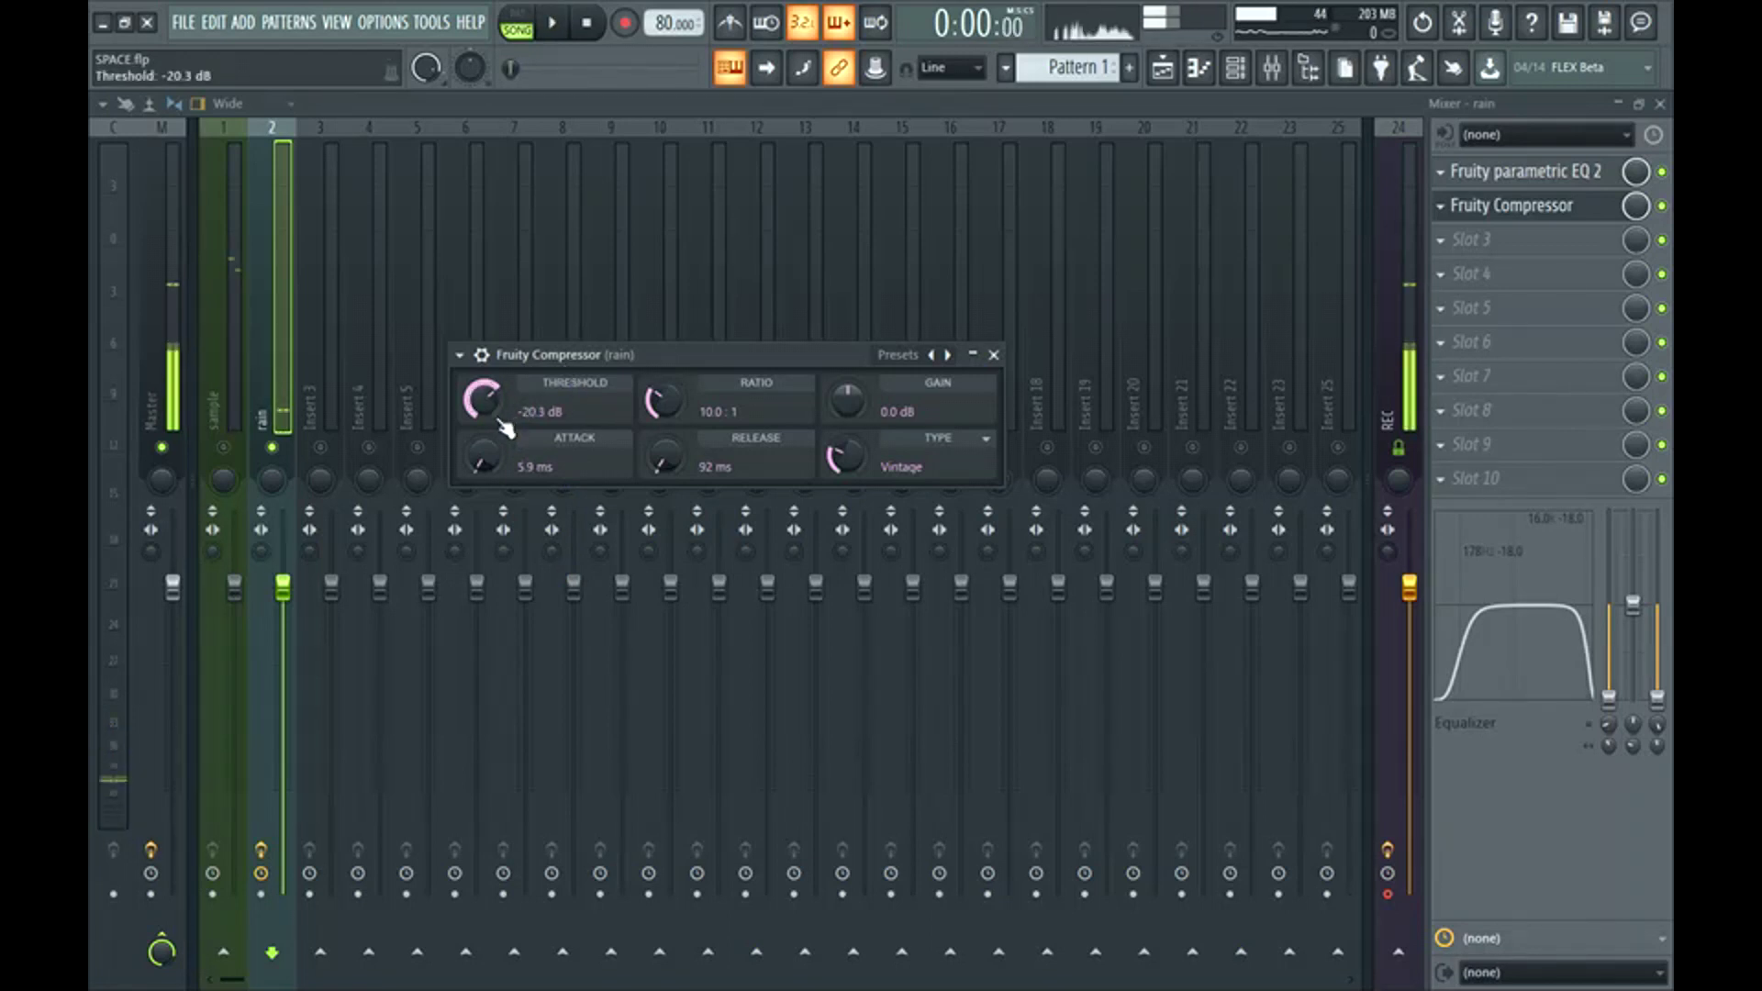
drag(484, 400, 484, 426)
key(space)
key(space)
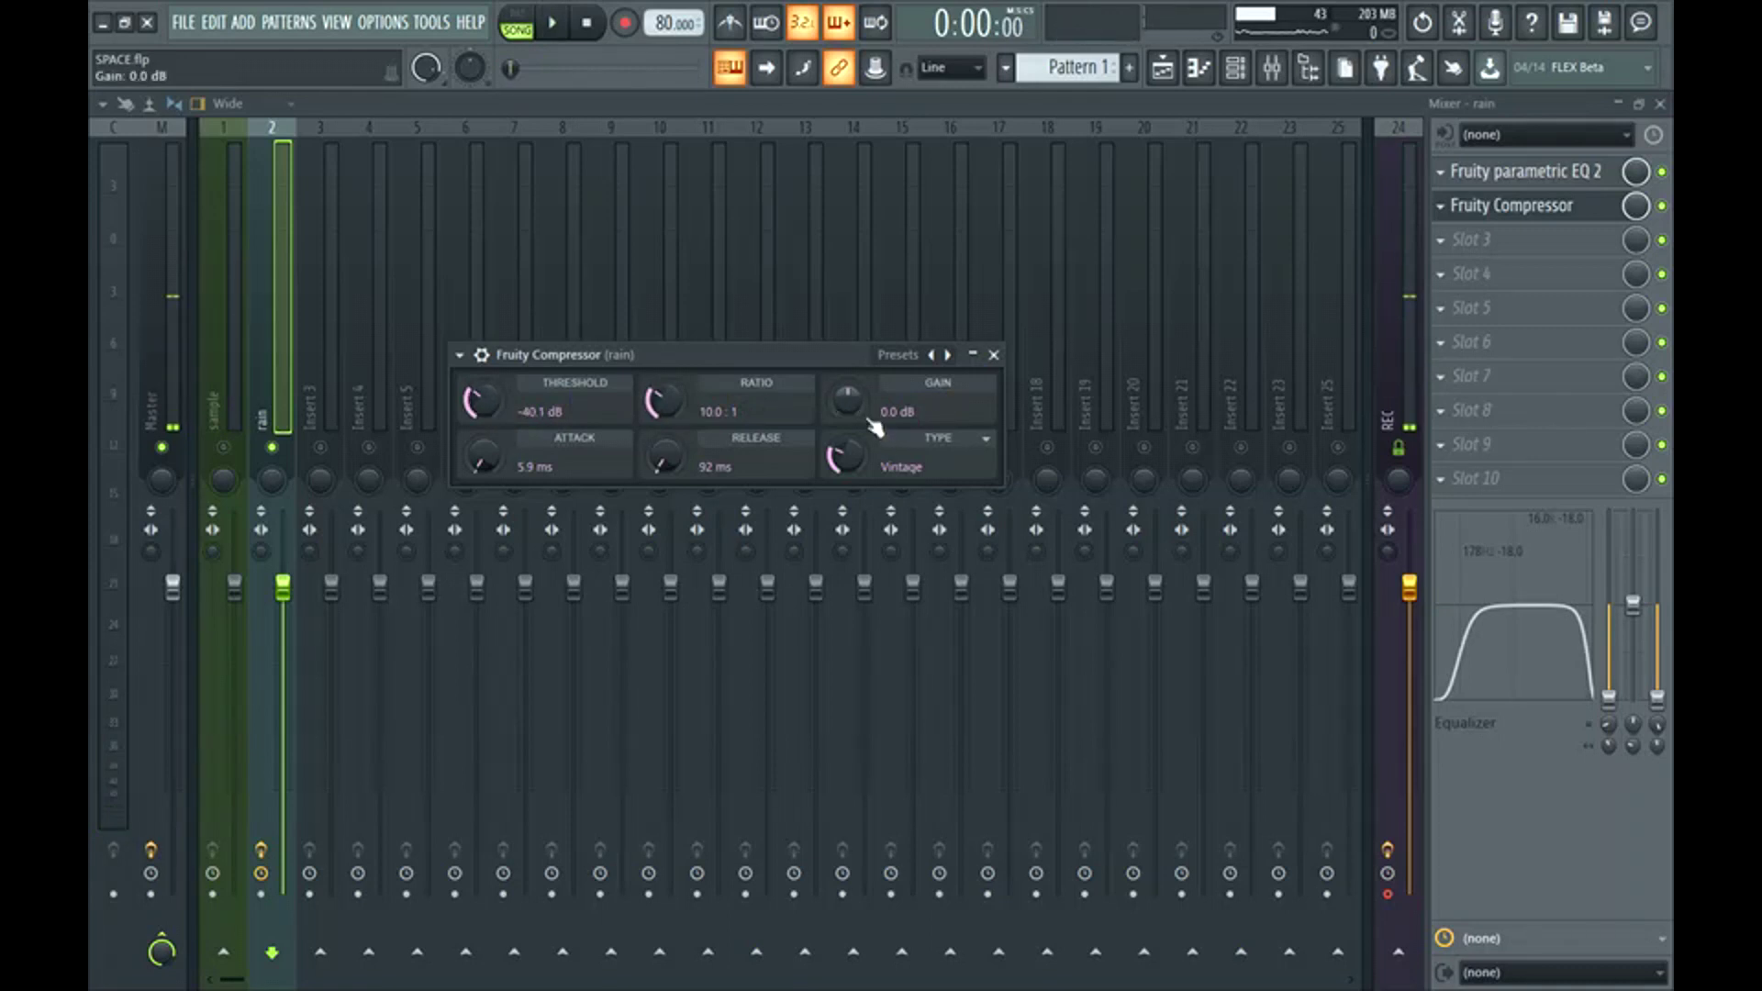
click(1512, 204)
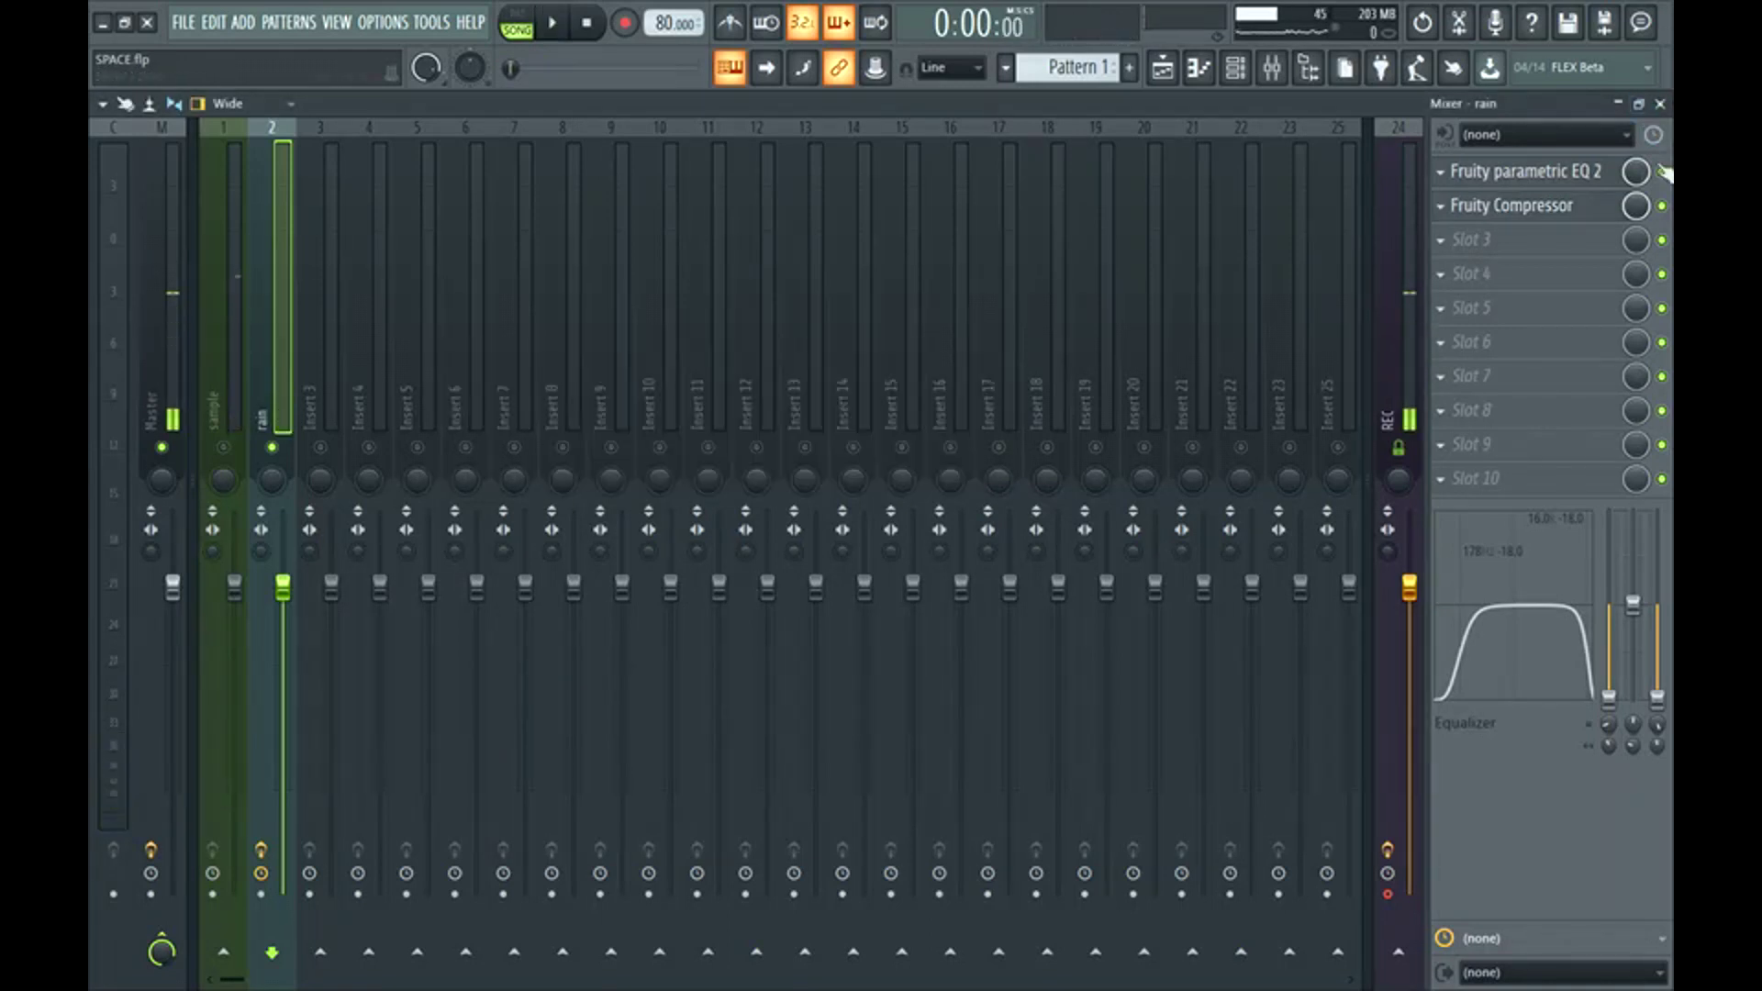
click(1526, 171)
click(1659, 104)
click(1512, 205)
click(993, 355)
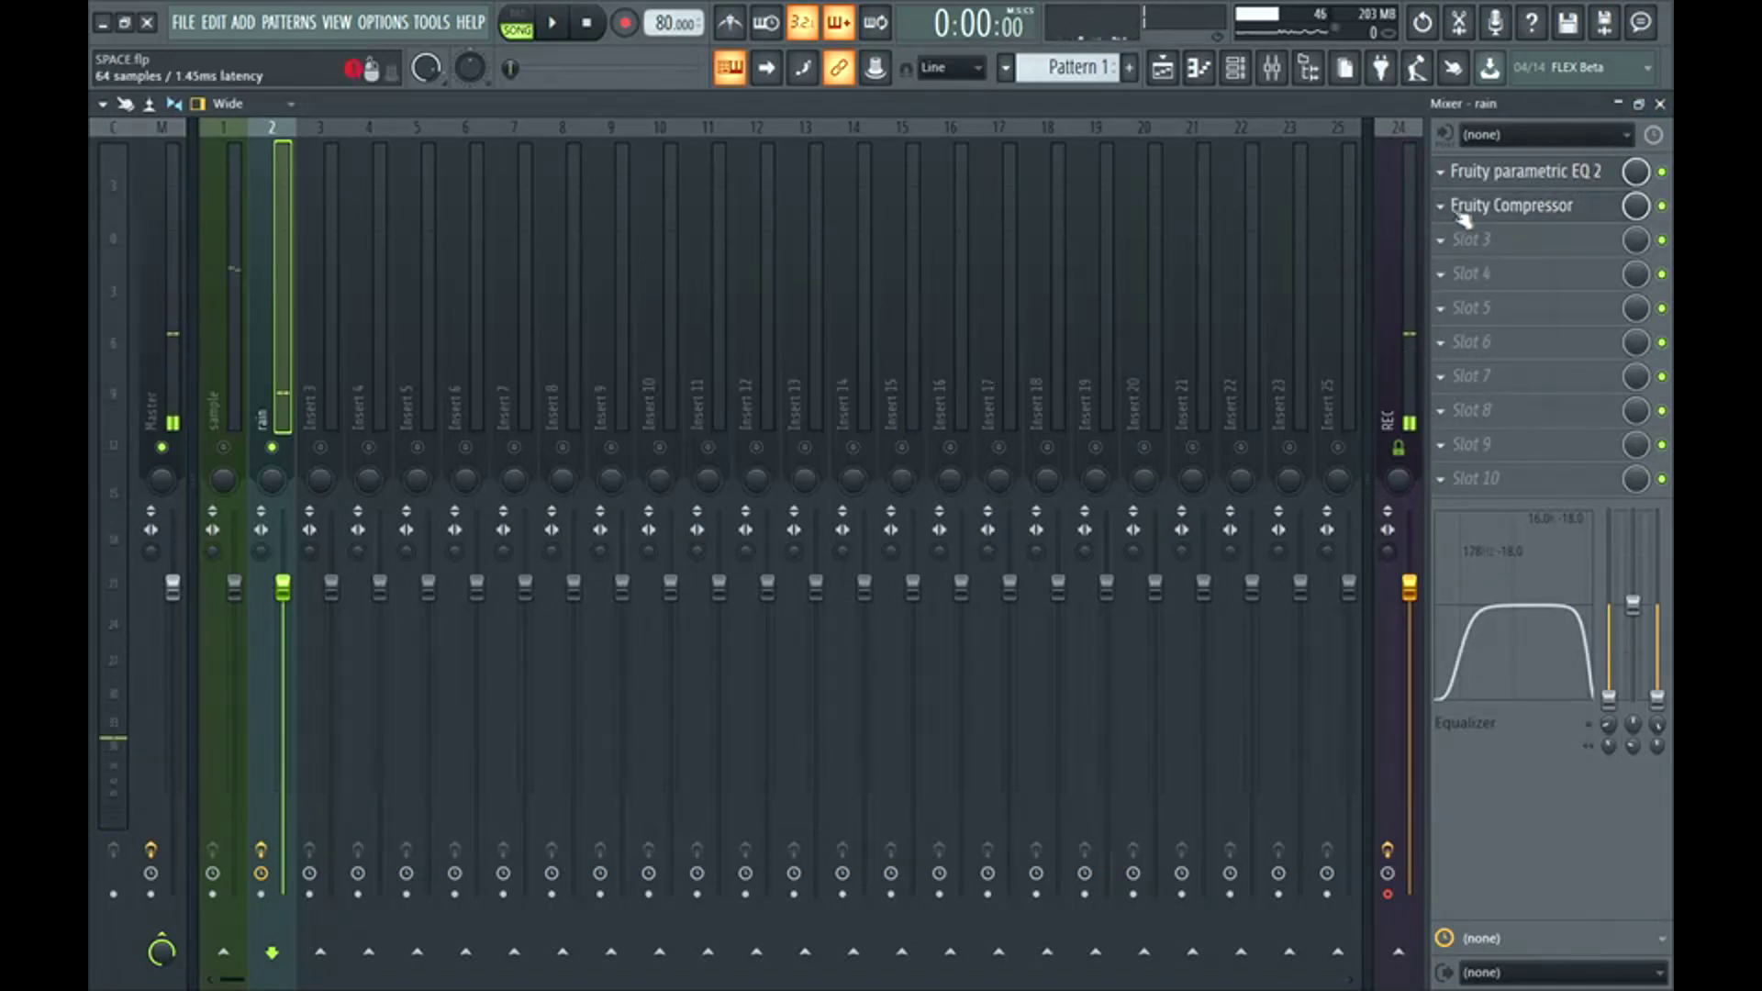
- Load Little MicroShift into effect slot 3 of the rain track
click(1478, 240)
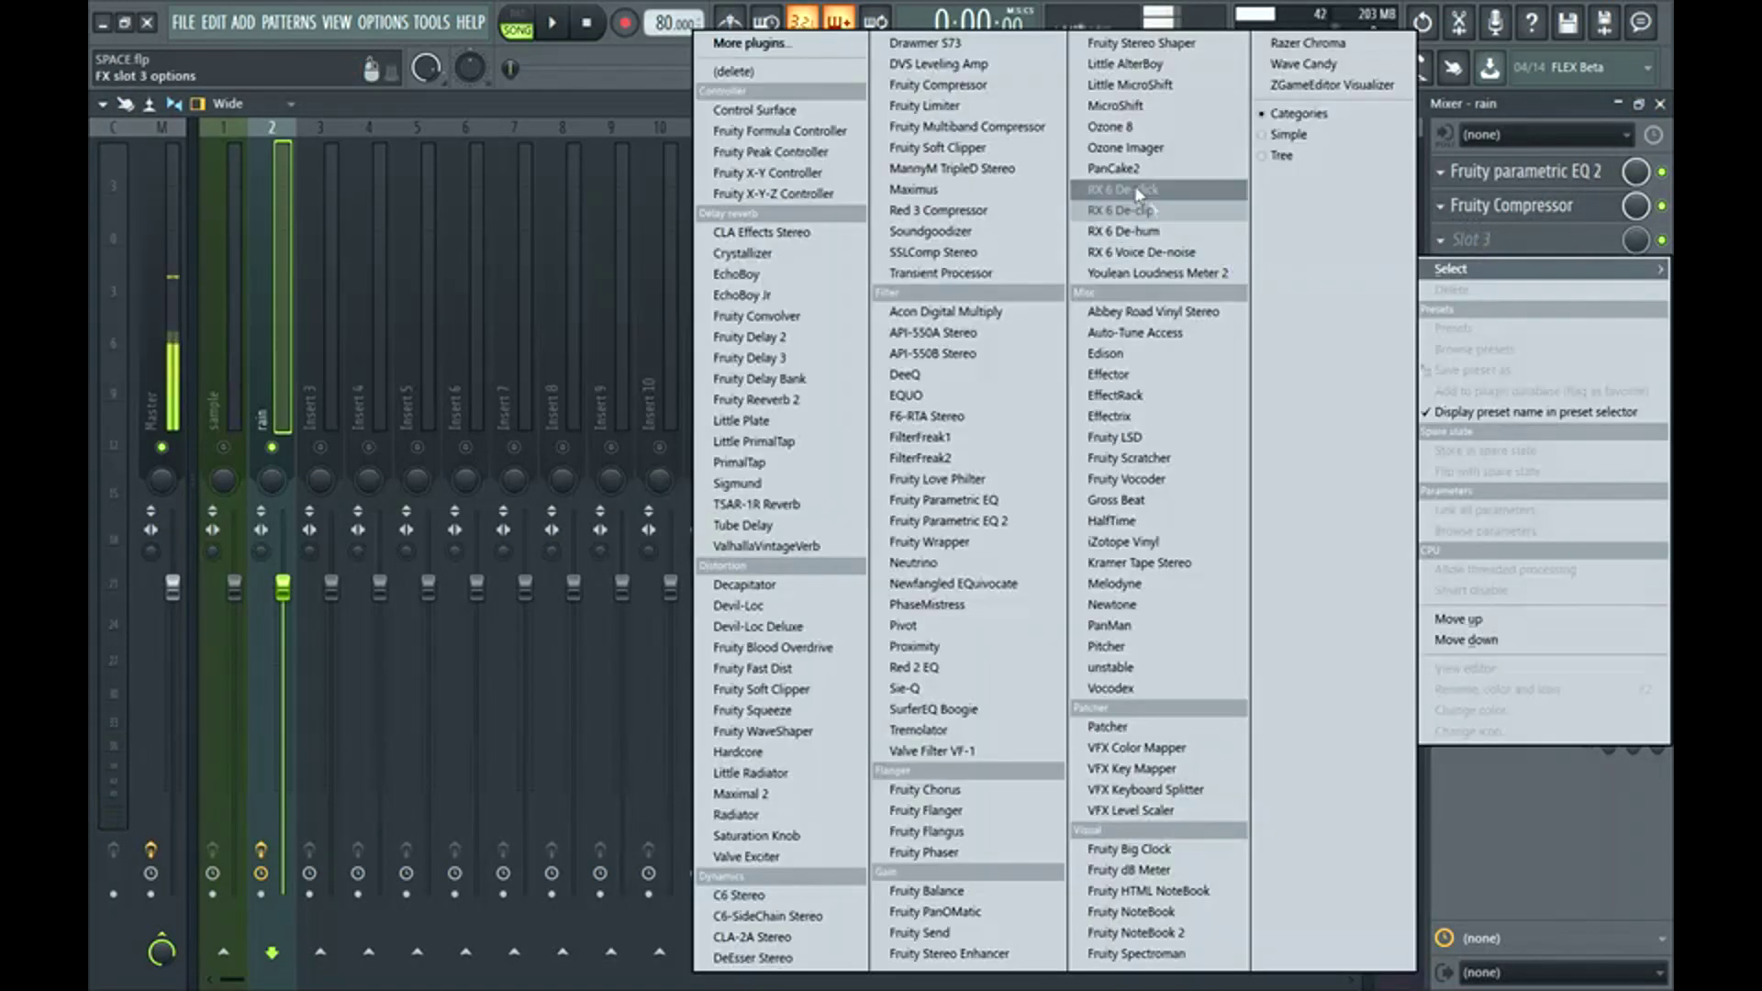
click(1129, 85)
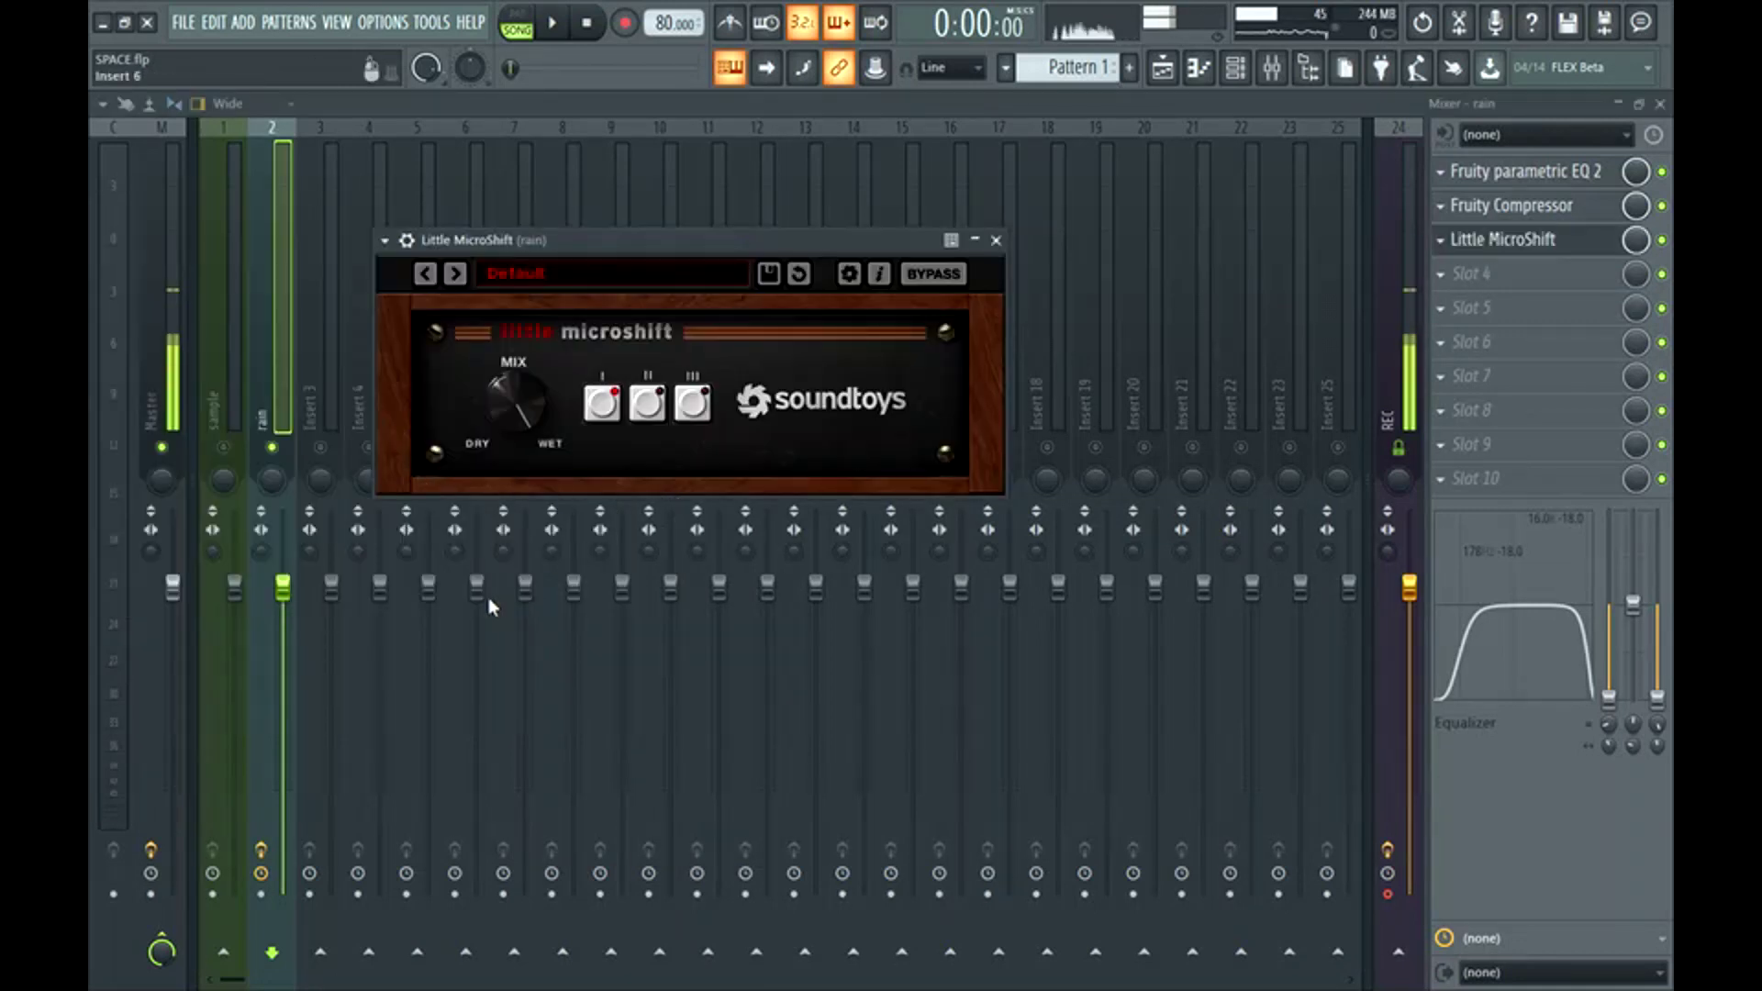
click(1471, 274)
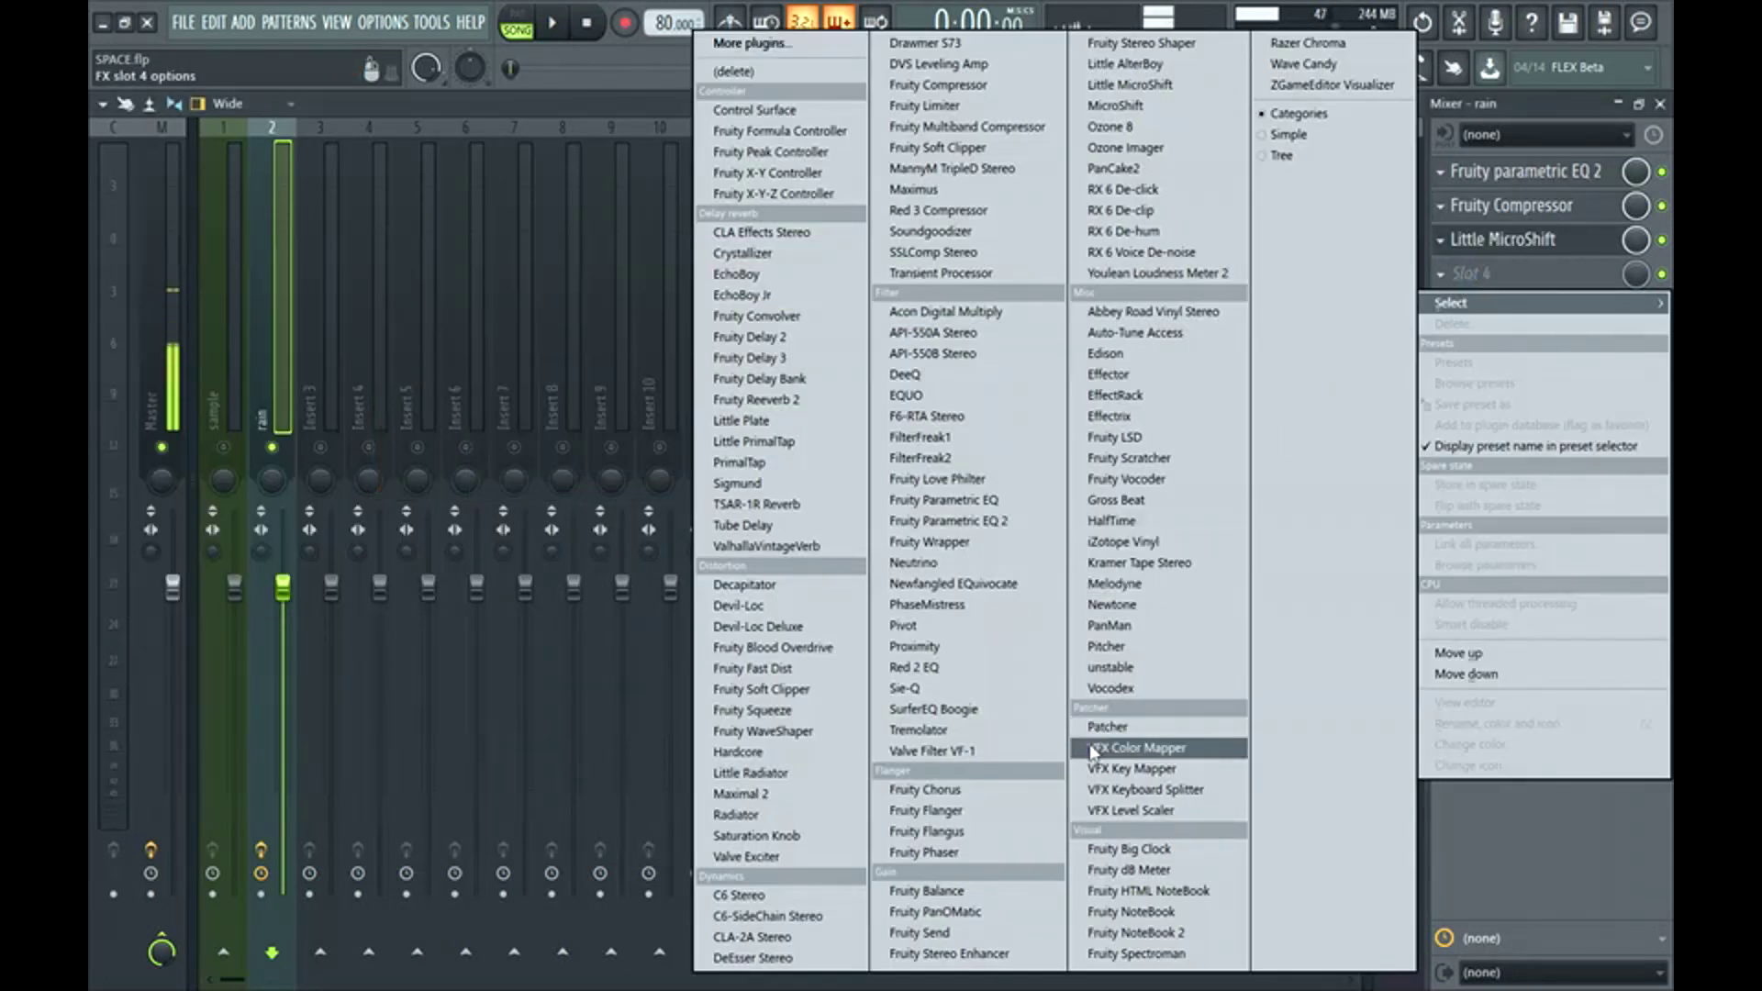
click(1519, 243)
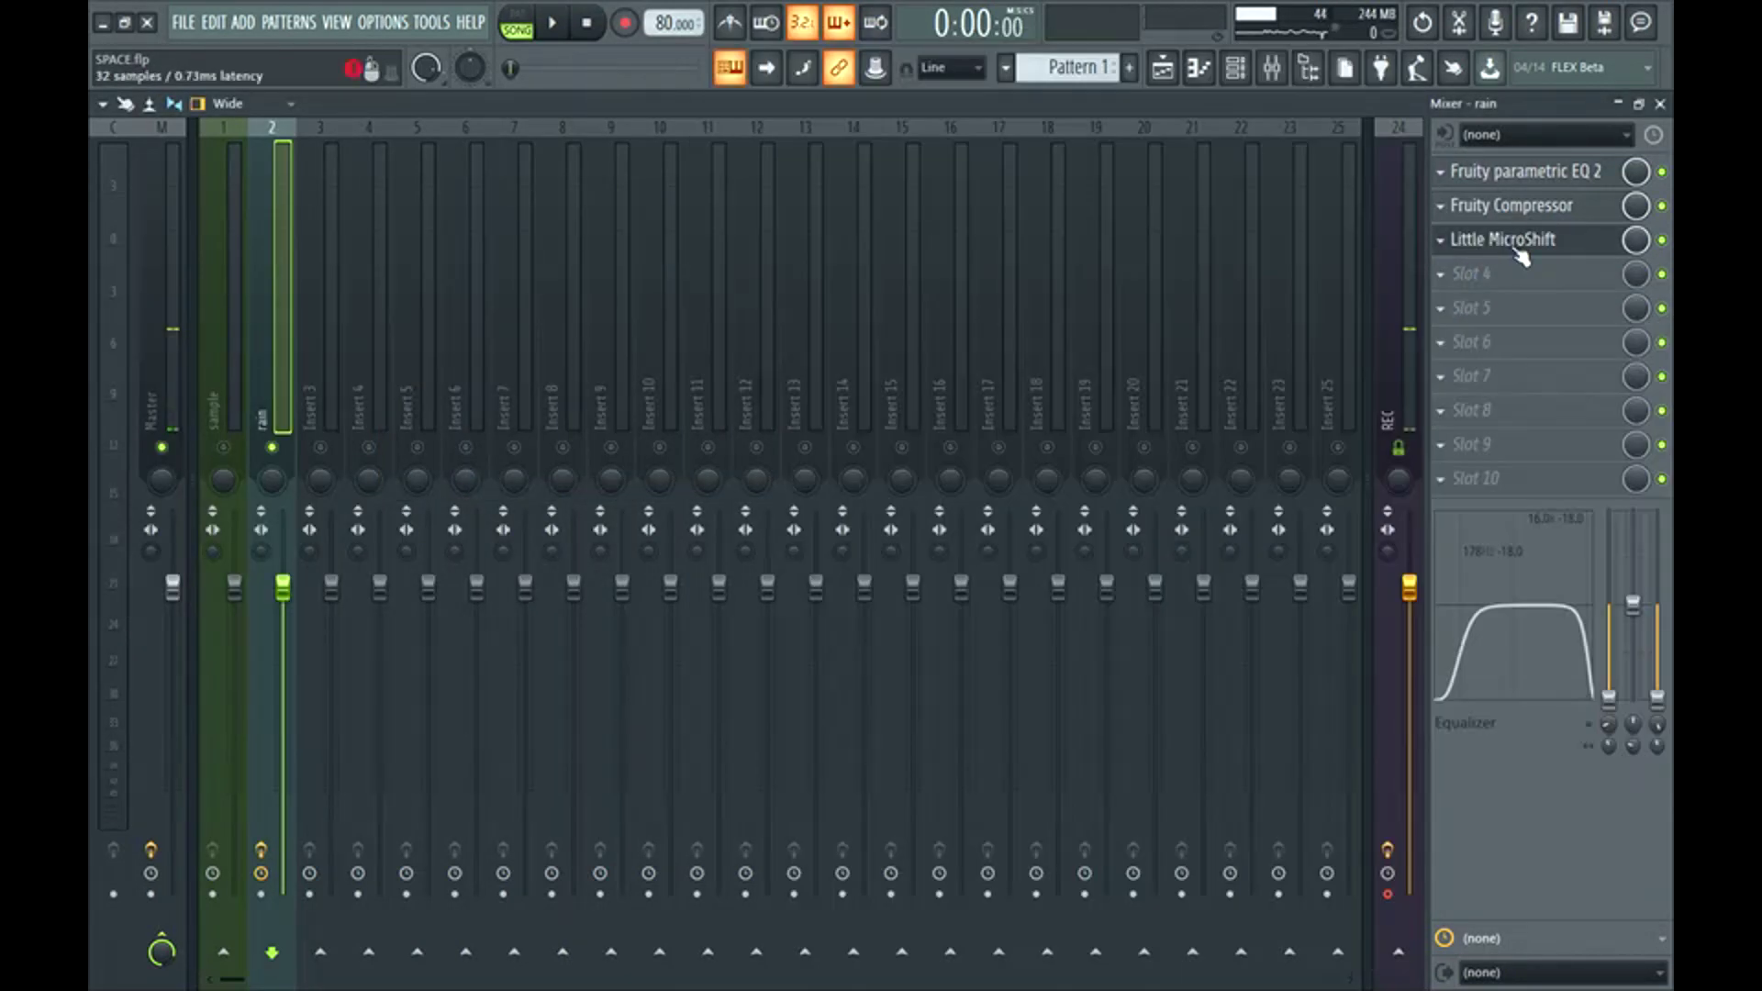
- Lower Little MicroShift's mix and widen the rain track's stereo separation to about 28% separated
click(1519, 248)
drag(669, 215, 756, 226)
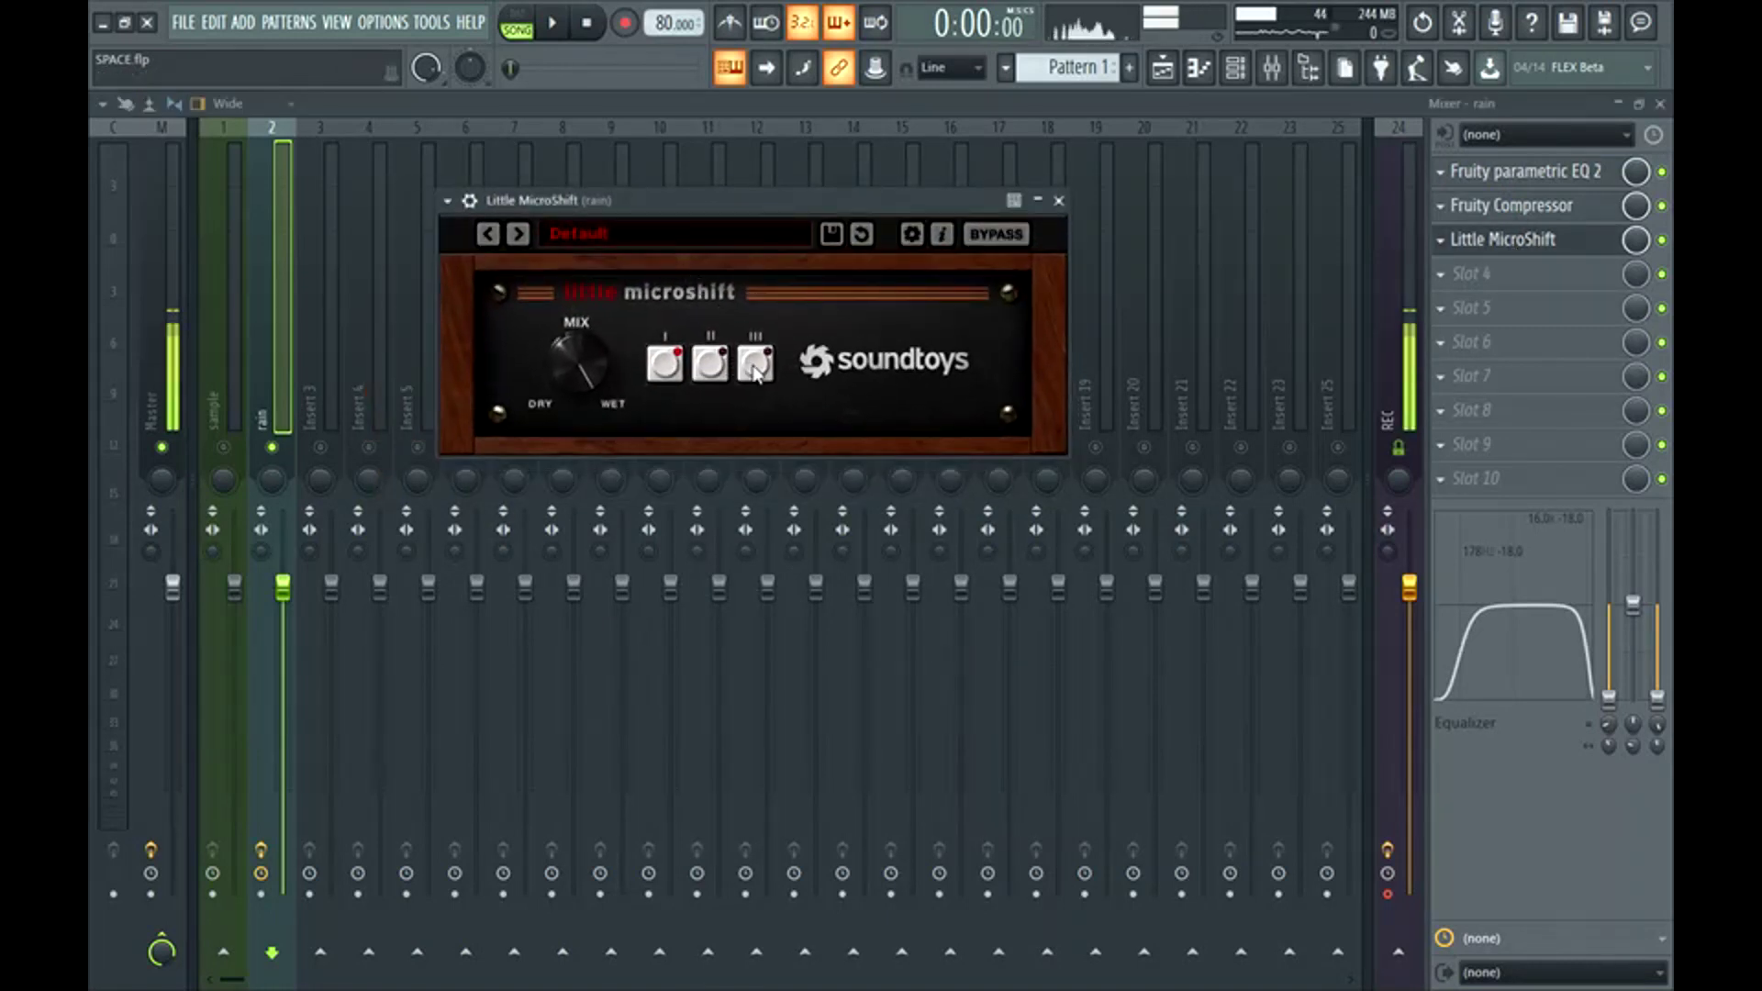
drag(578, 371, 582, 415)
key(space)
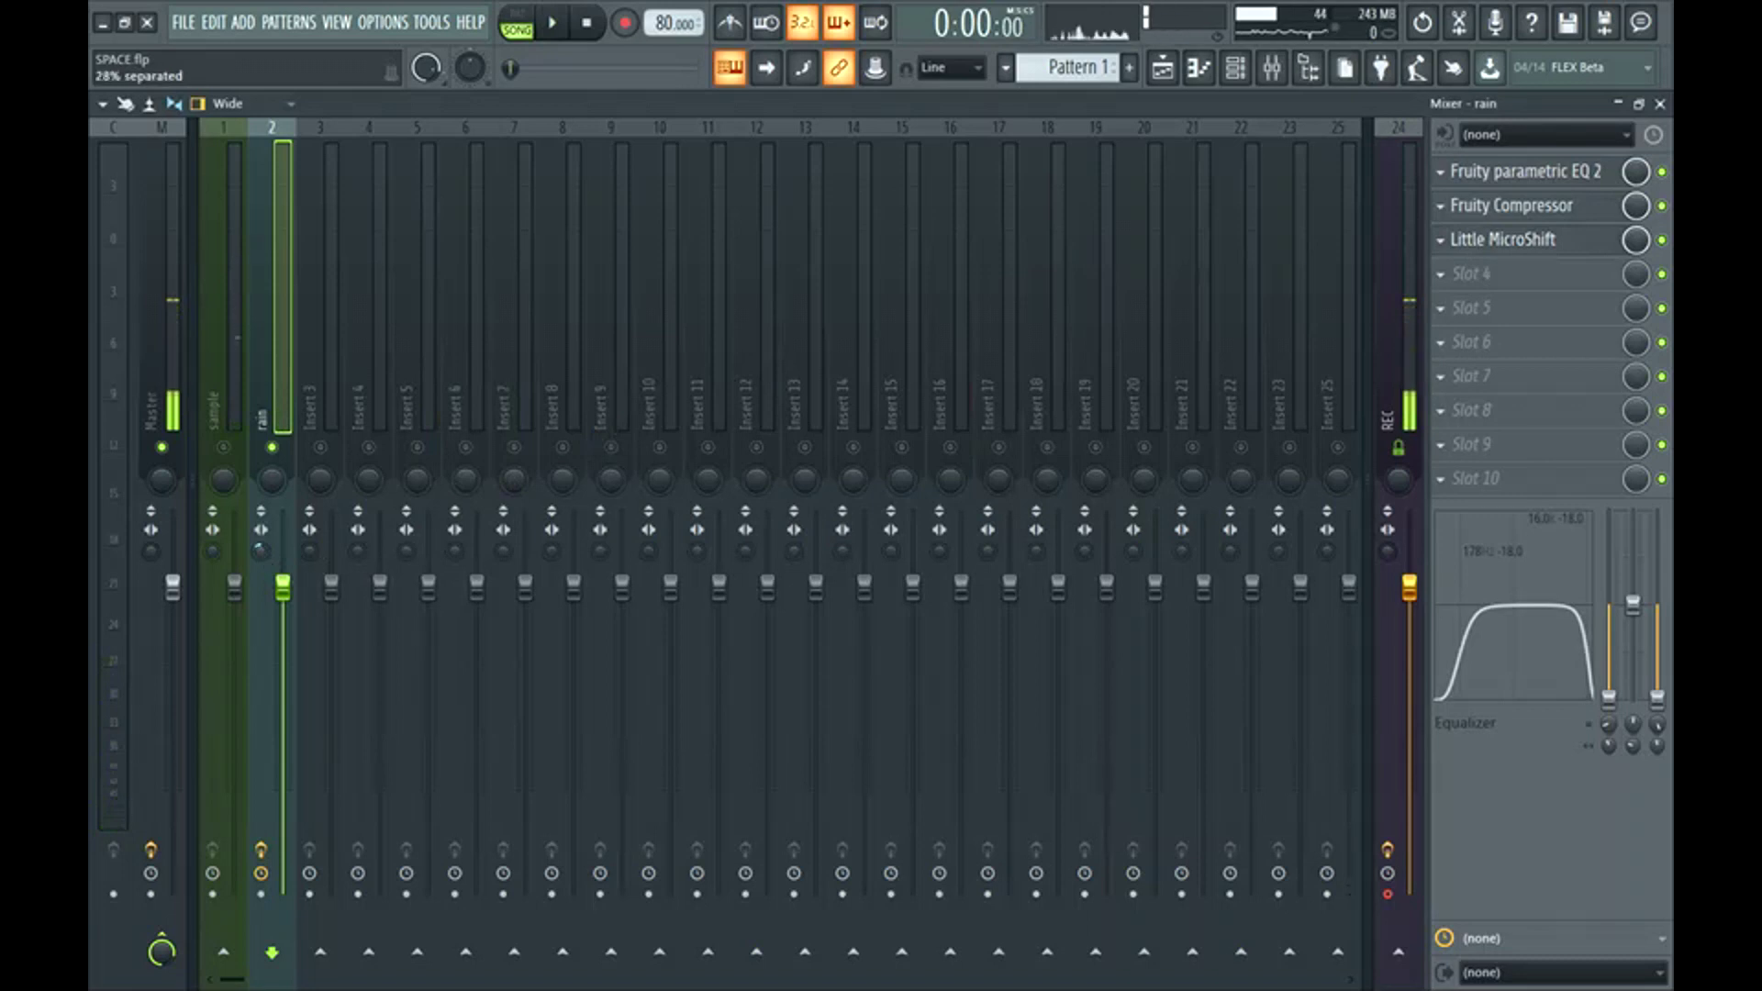
- Load ValhallaVintageVerb into slot 4 of the rain track, with HighCut at 5980 Hz and LowCut at 510 Hz
click(1471, 274)
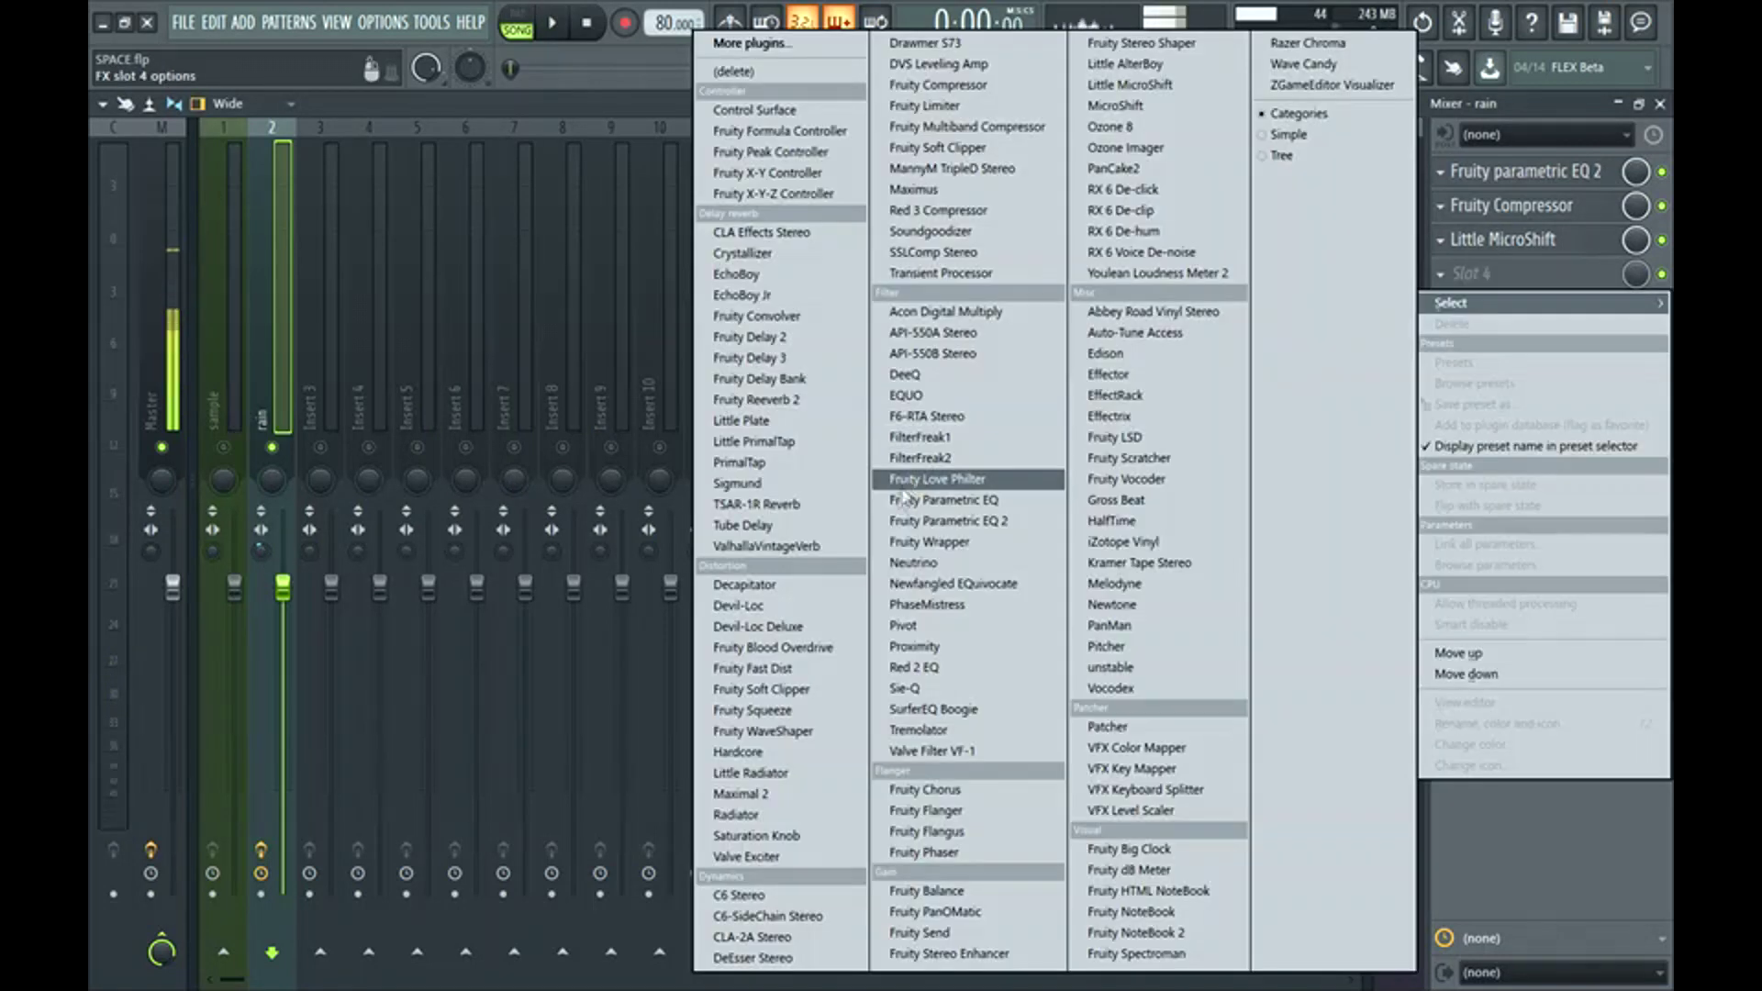
click(849, 550)
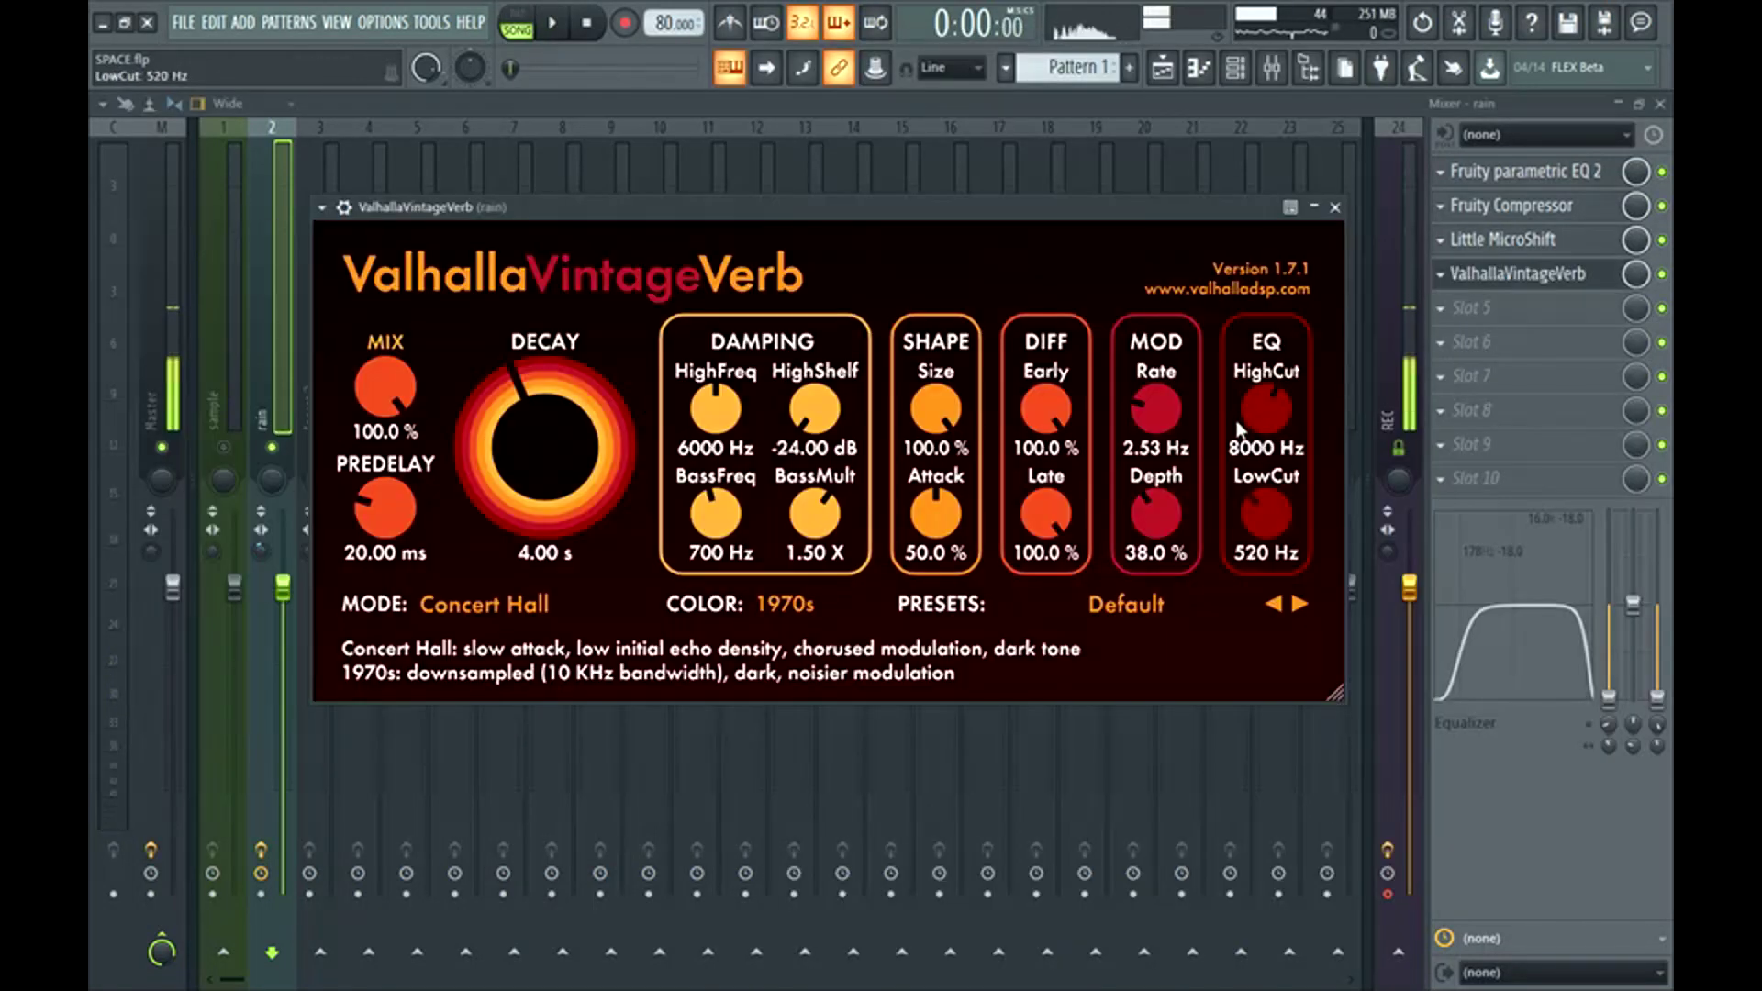
drag(1241, 411, 1263, 418)
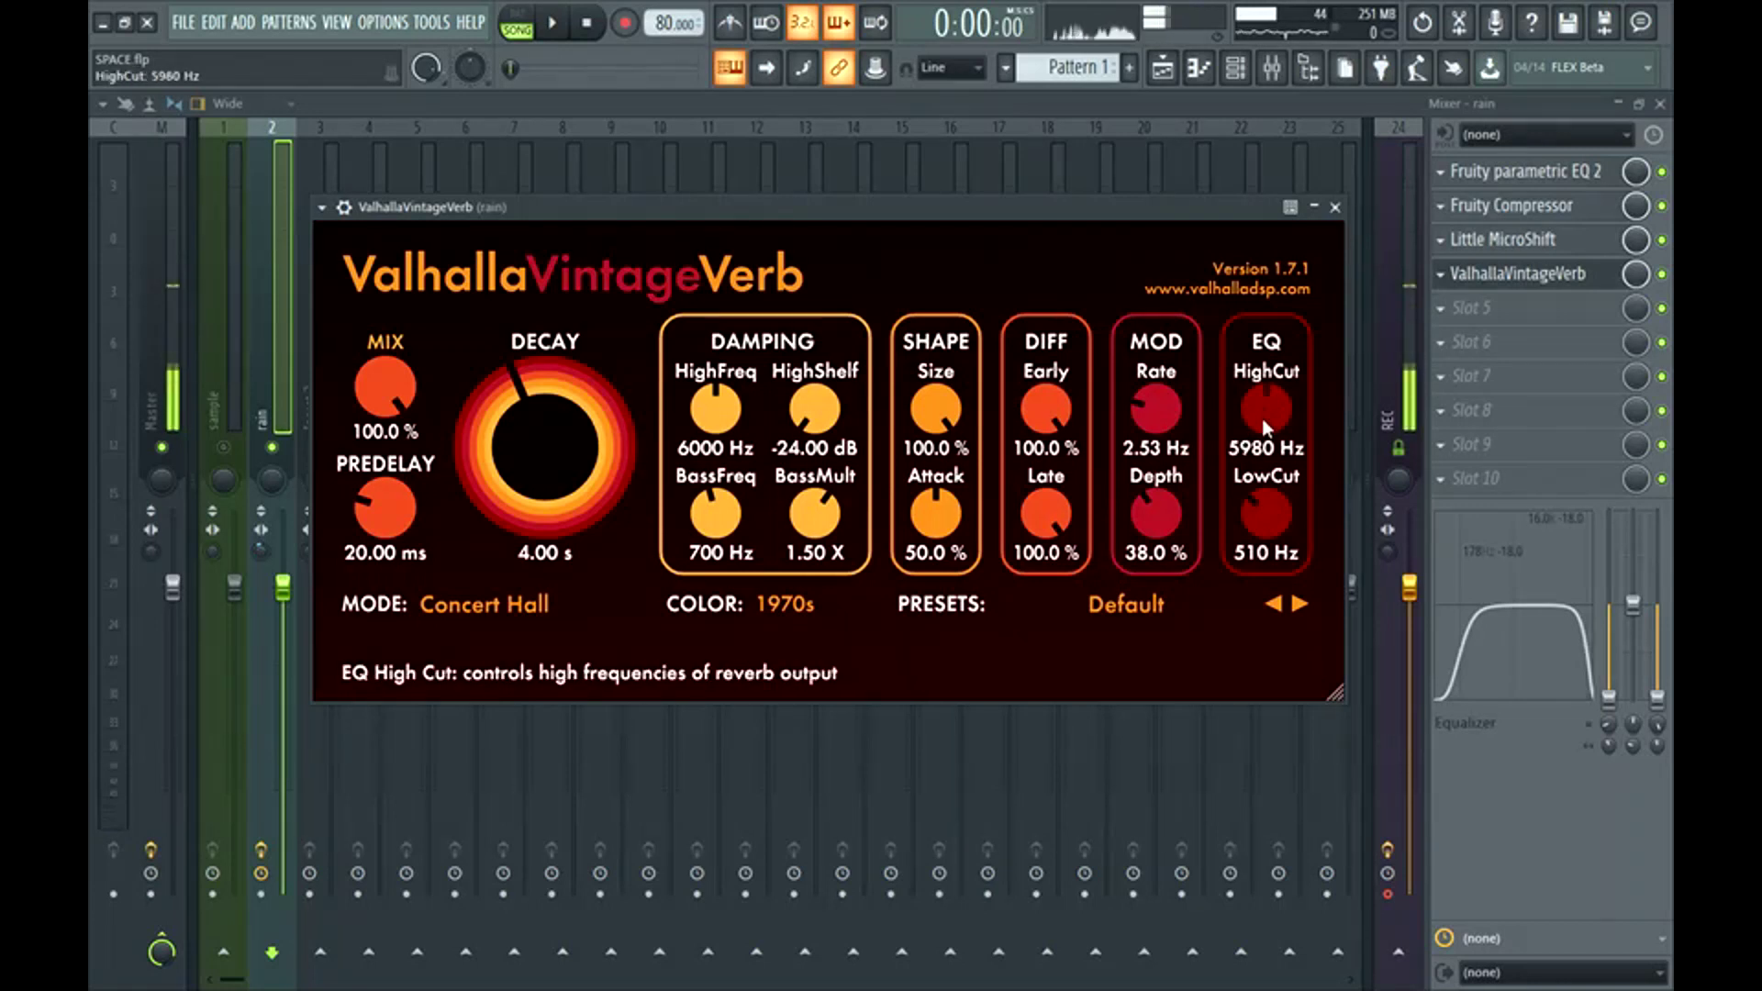
- Set the reverb's attack to 53.6 %, predelay to 28.23 ms and mix to 41.6 %
drag(936, 516, 936, 511)
drag(385, 514, 388, 504)
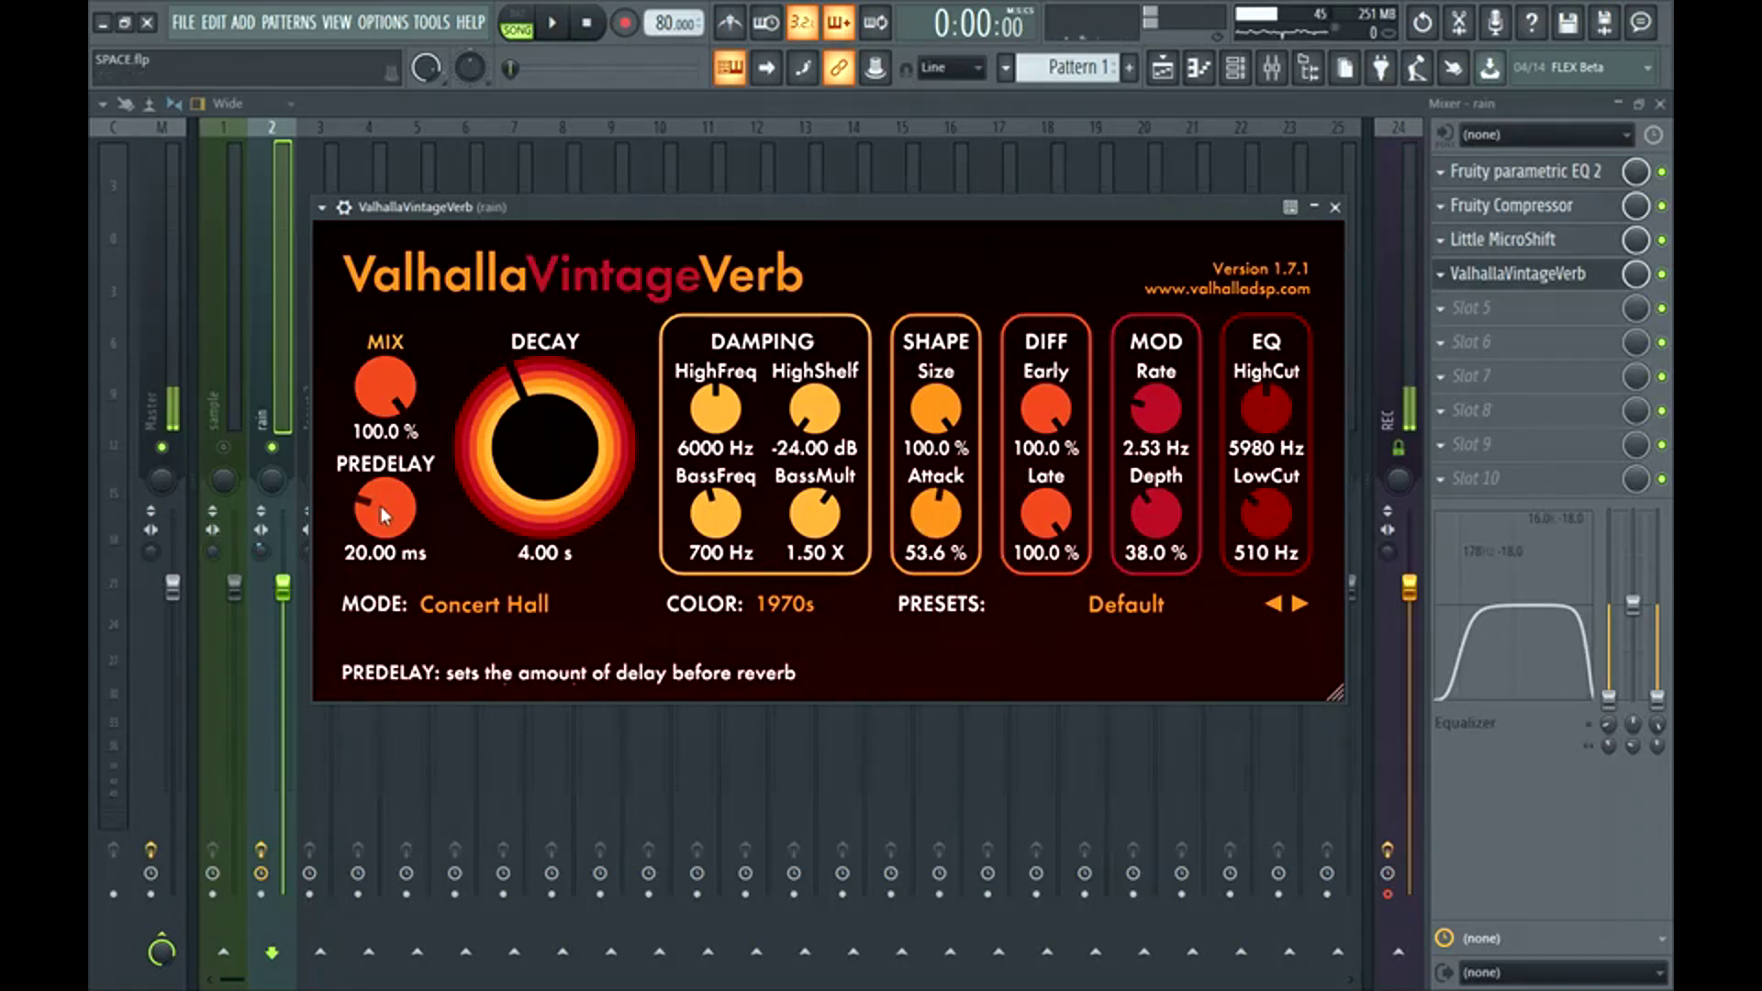
drag(386, 390, 386, 409)
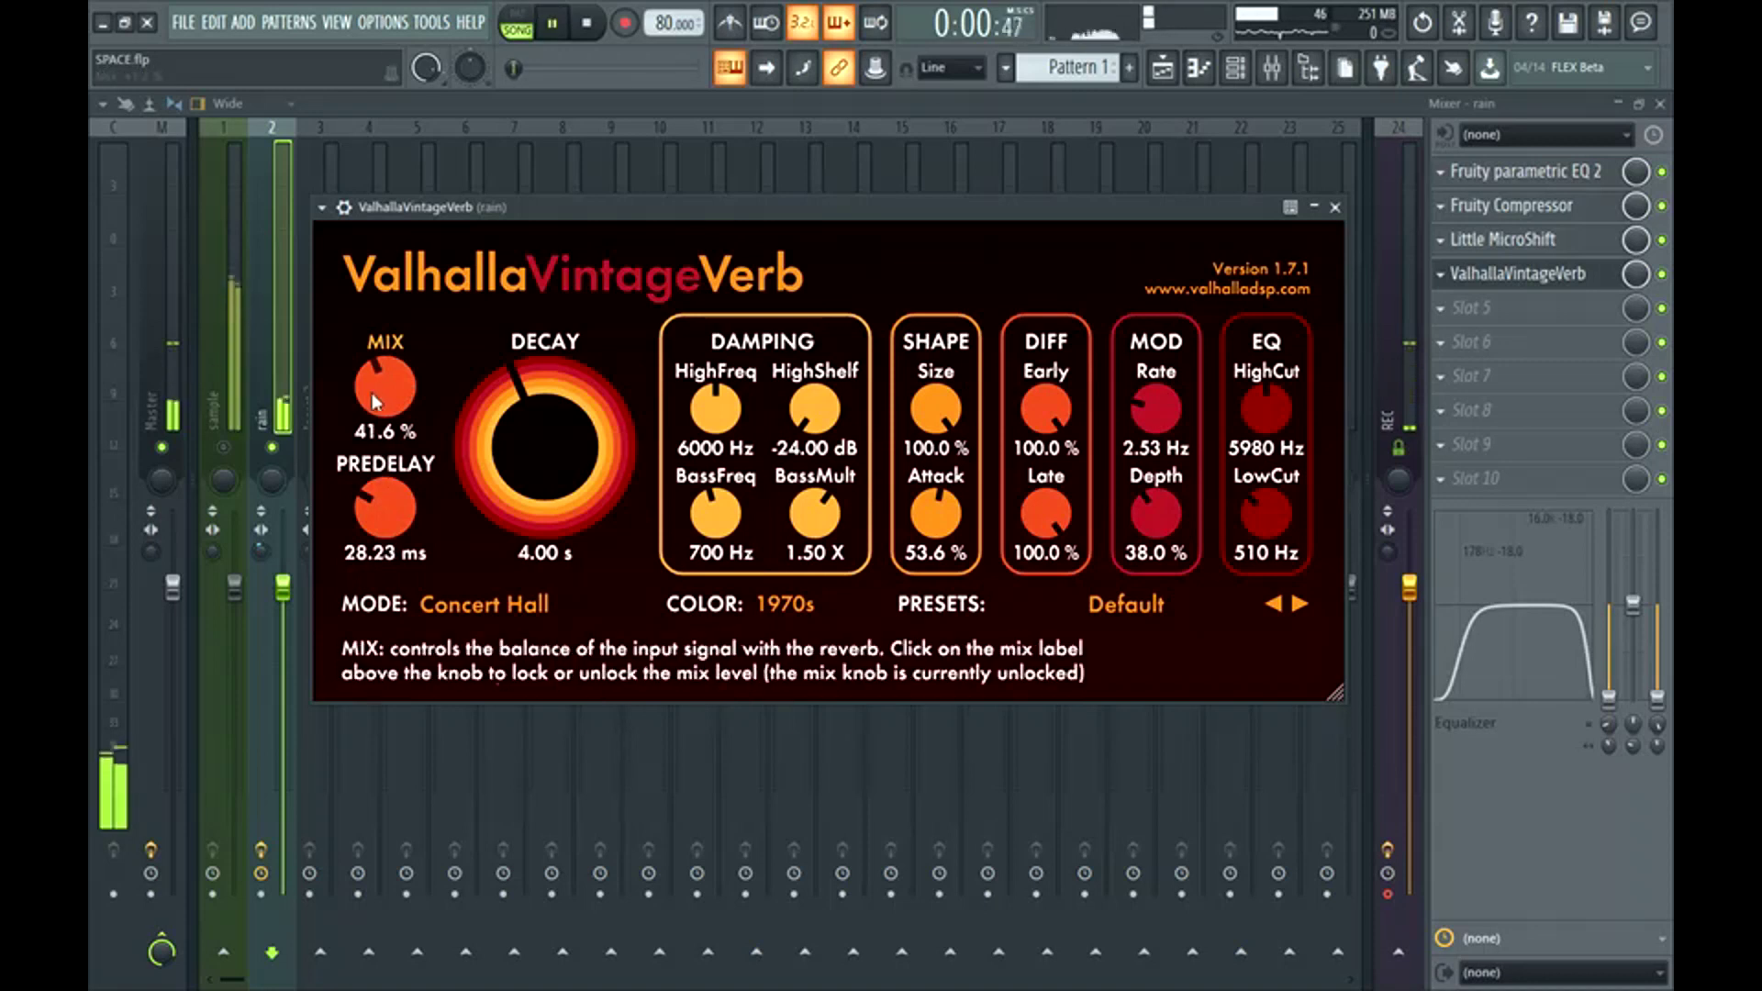
- Compare the rain track's sound in playback with its effects bypassed and enabled
click(260, 850)
key(space)
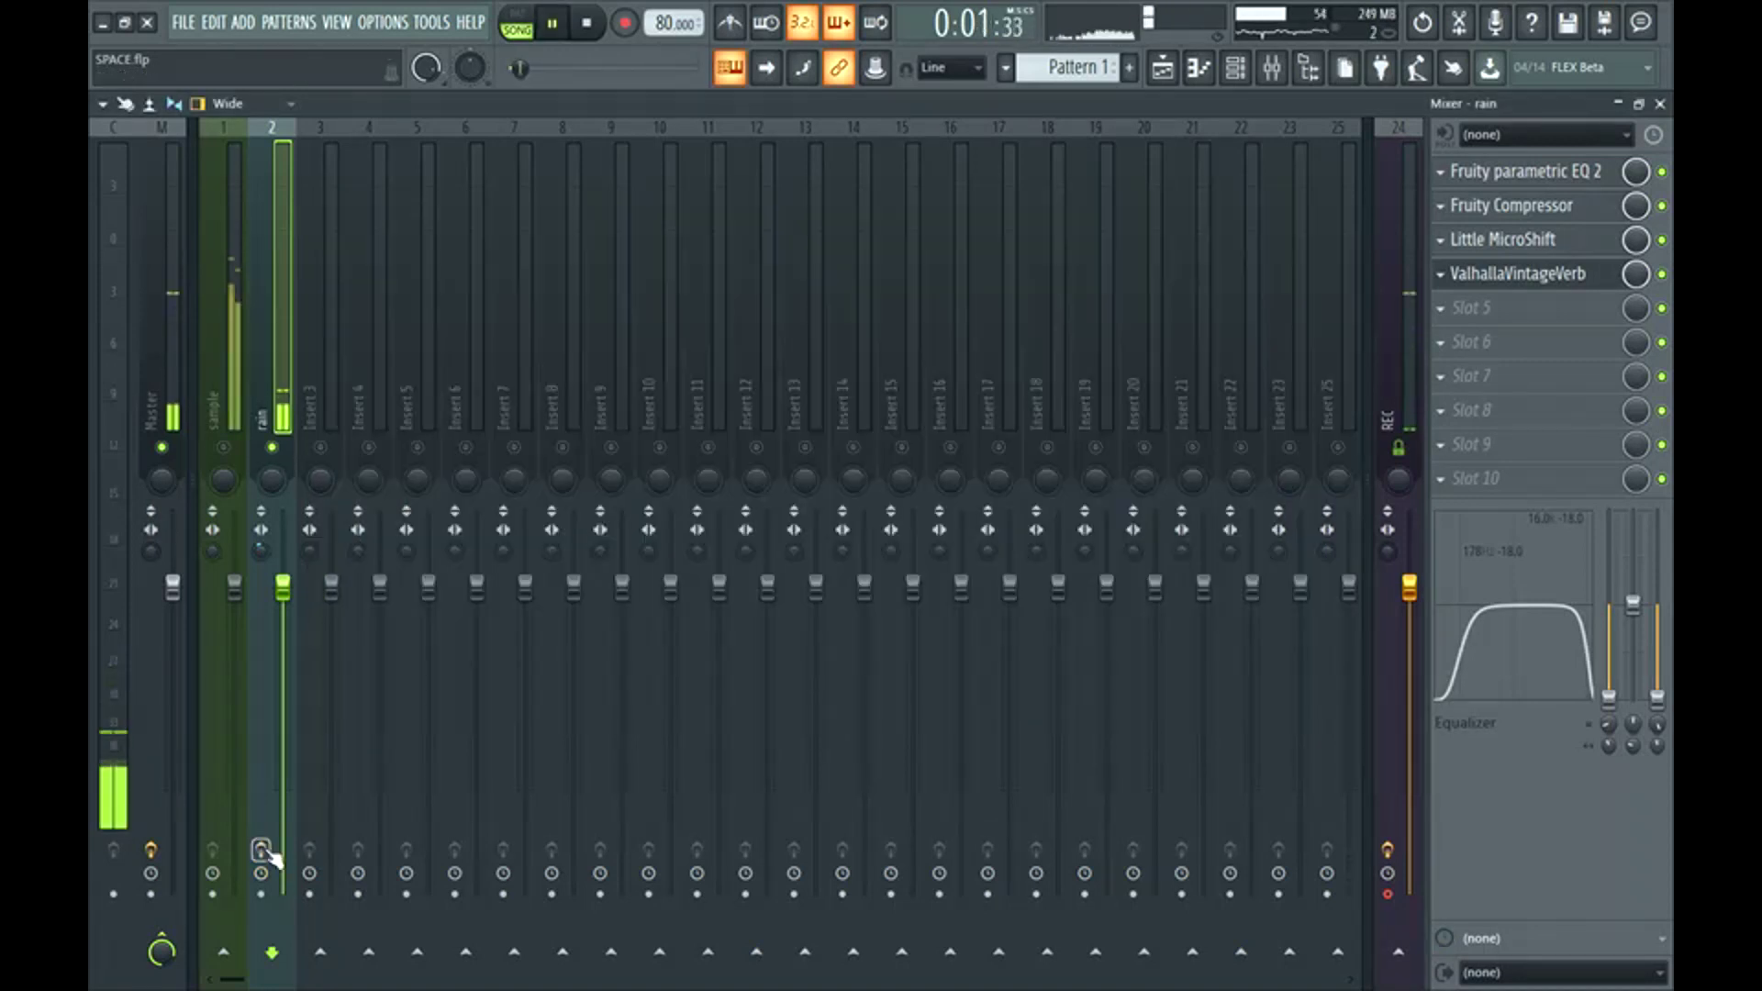
key(space)
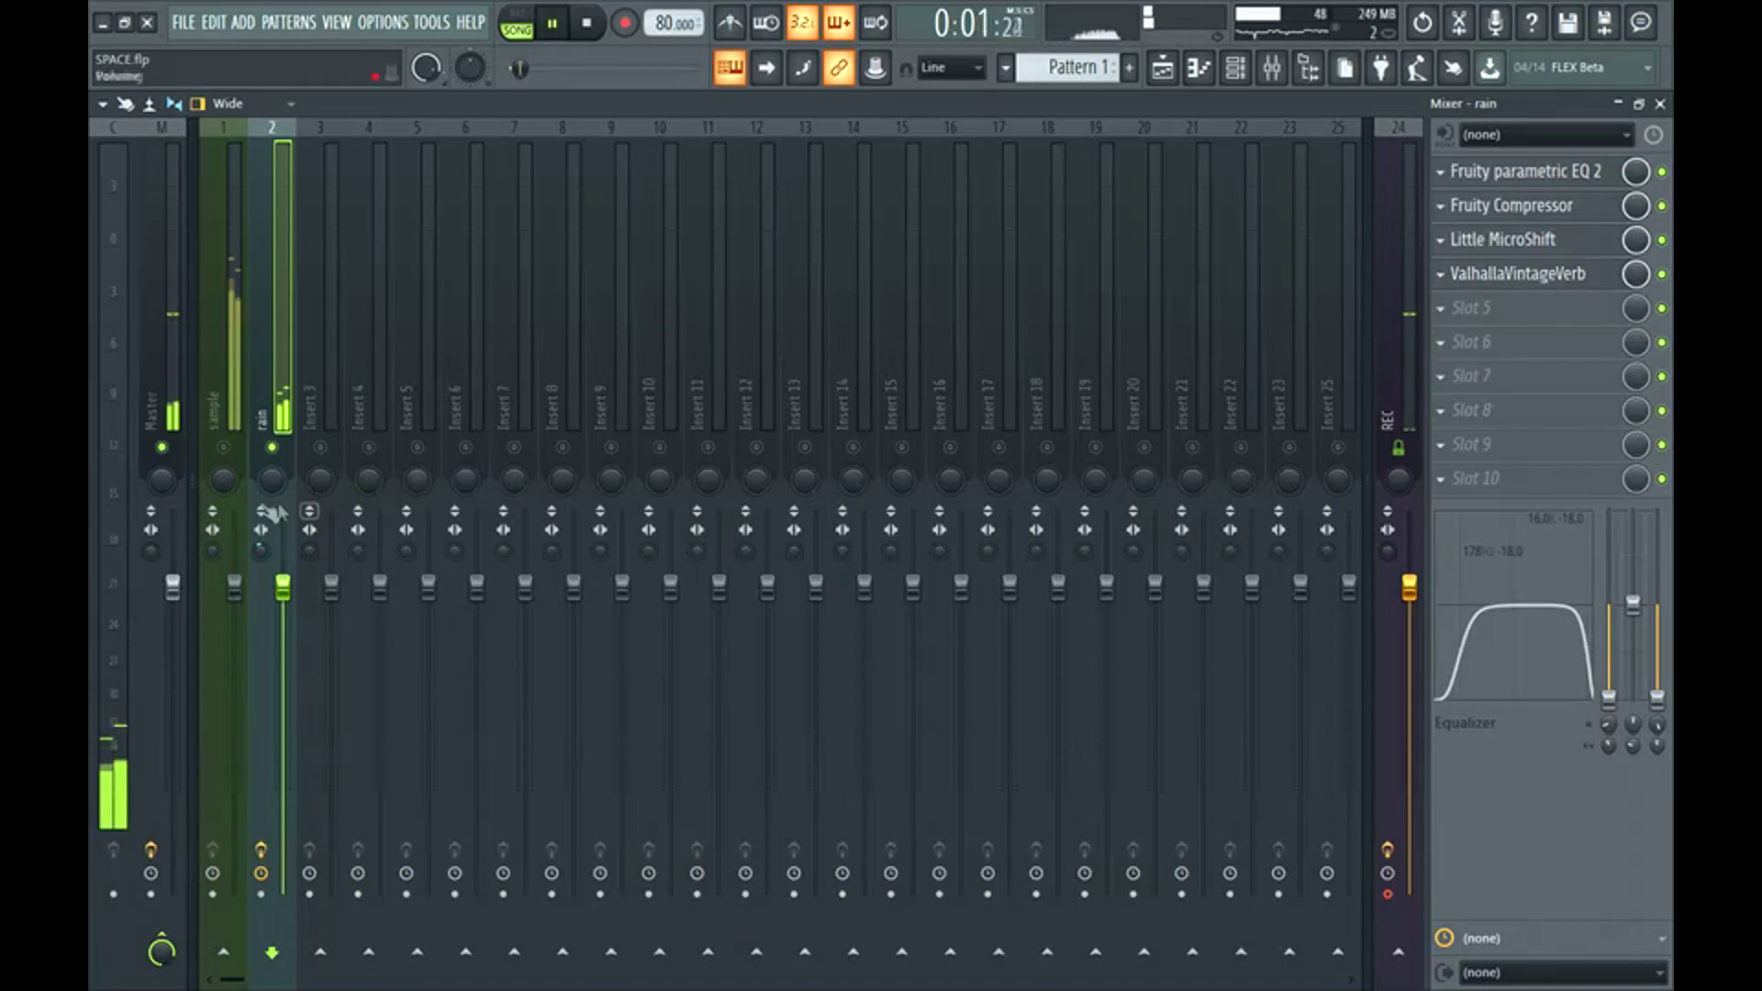
- Unmute the sample track and, during playback, lower the rain track's volume to roughly a quarter of the fader's travel
click(224, 448)
key(space)
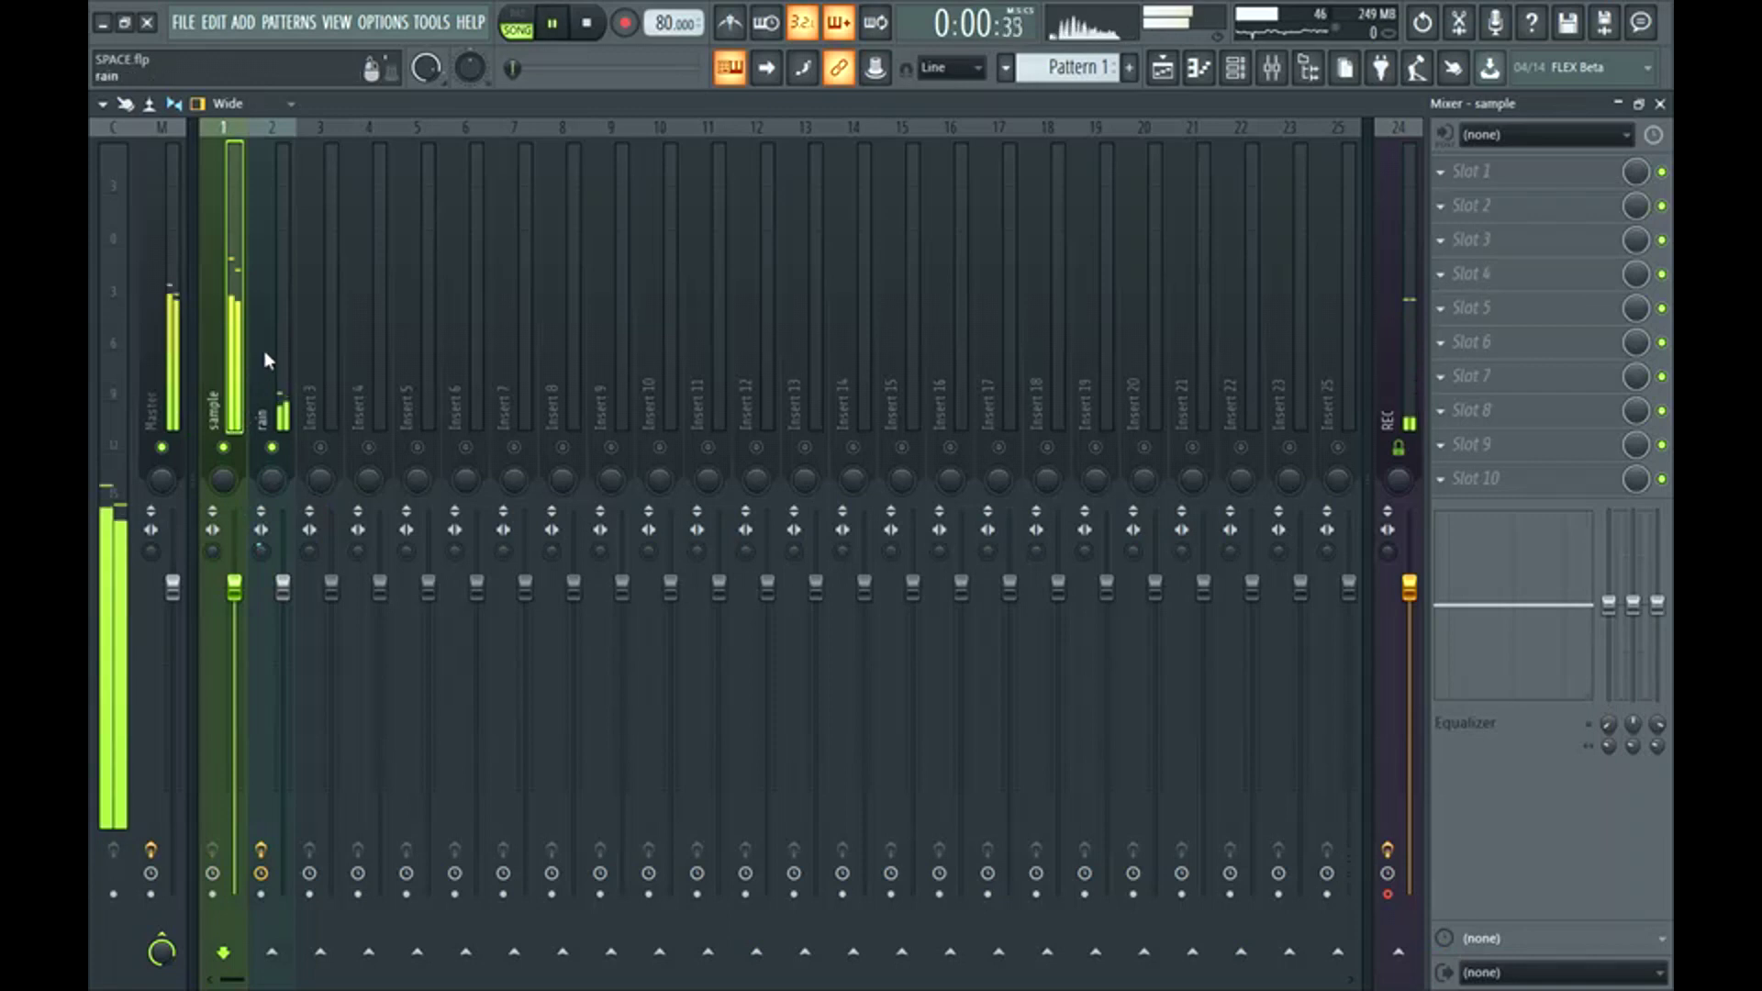
click(275, 367)
drag(283, 588, 283, 734)
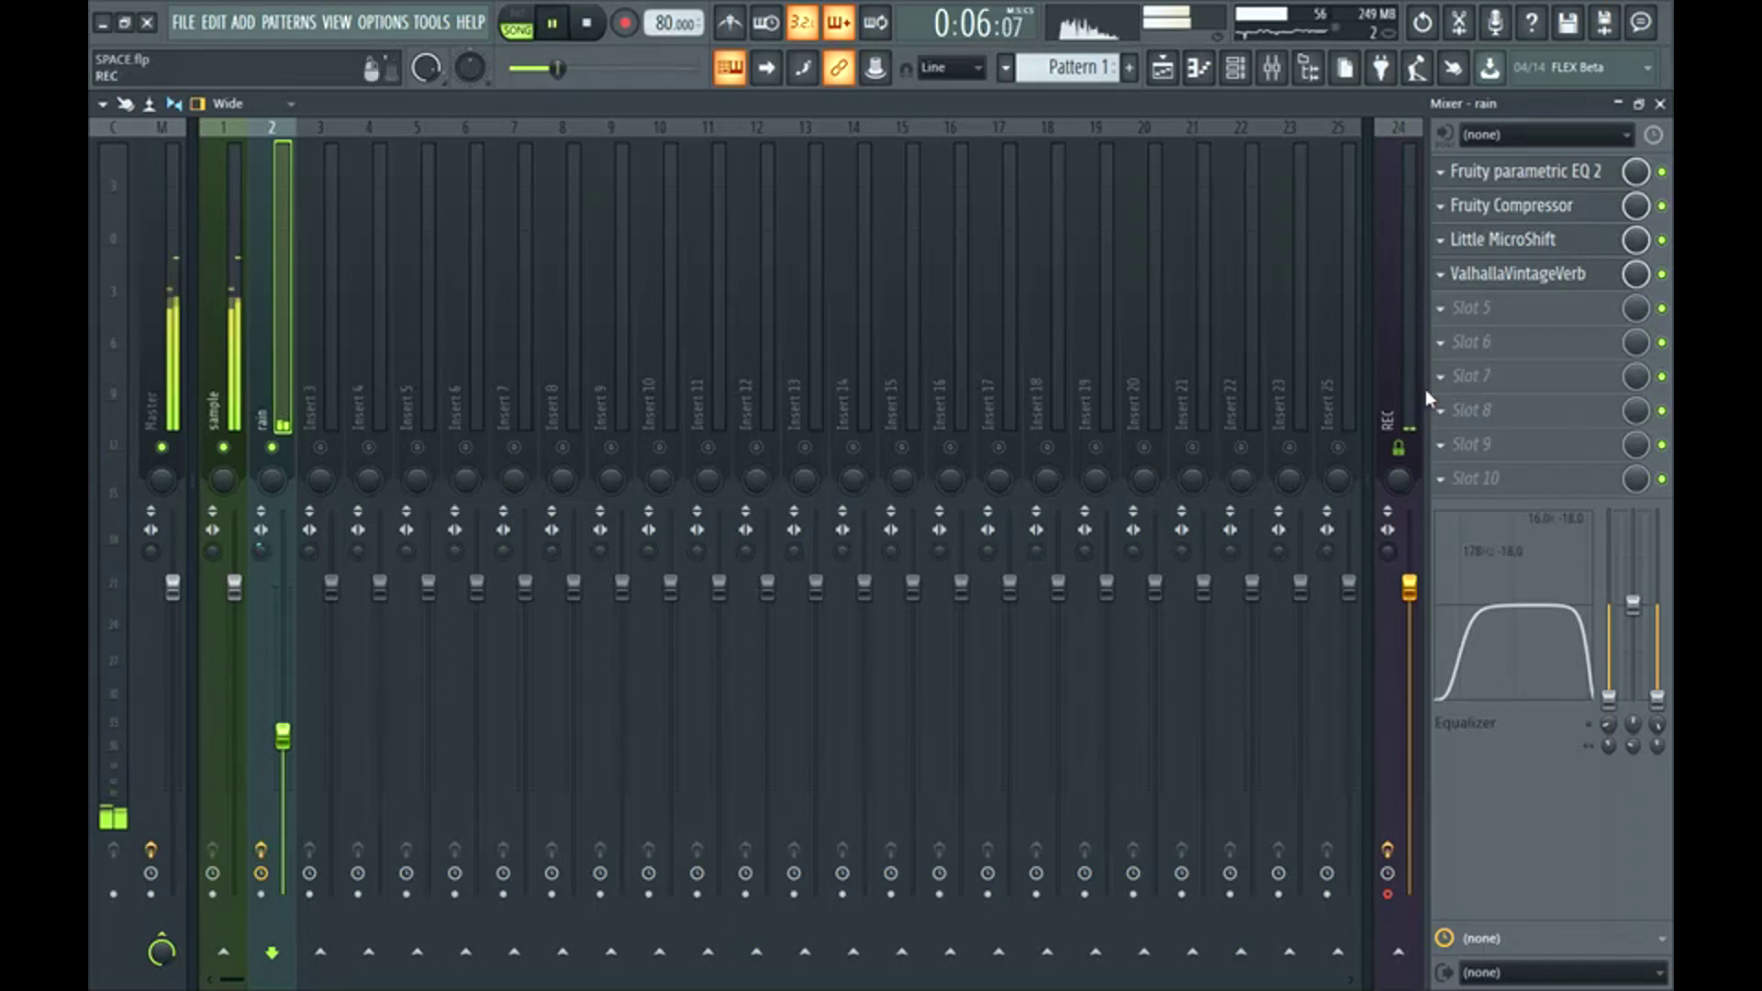
key(space)
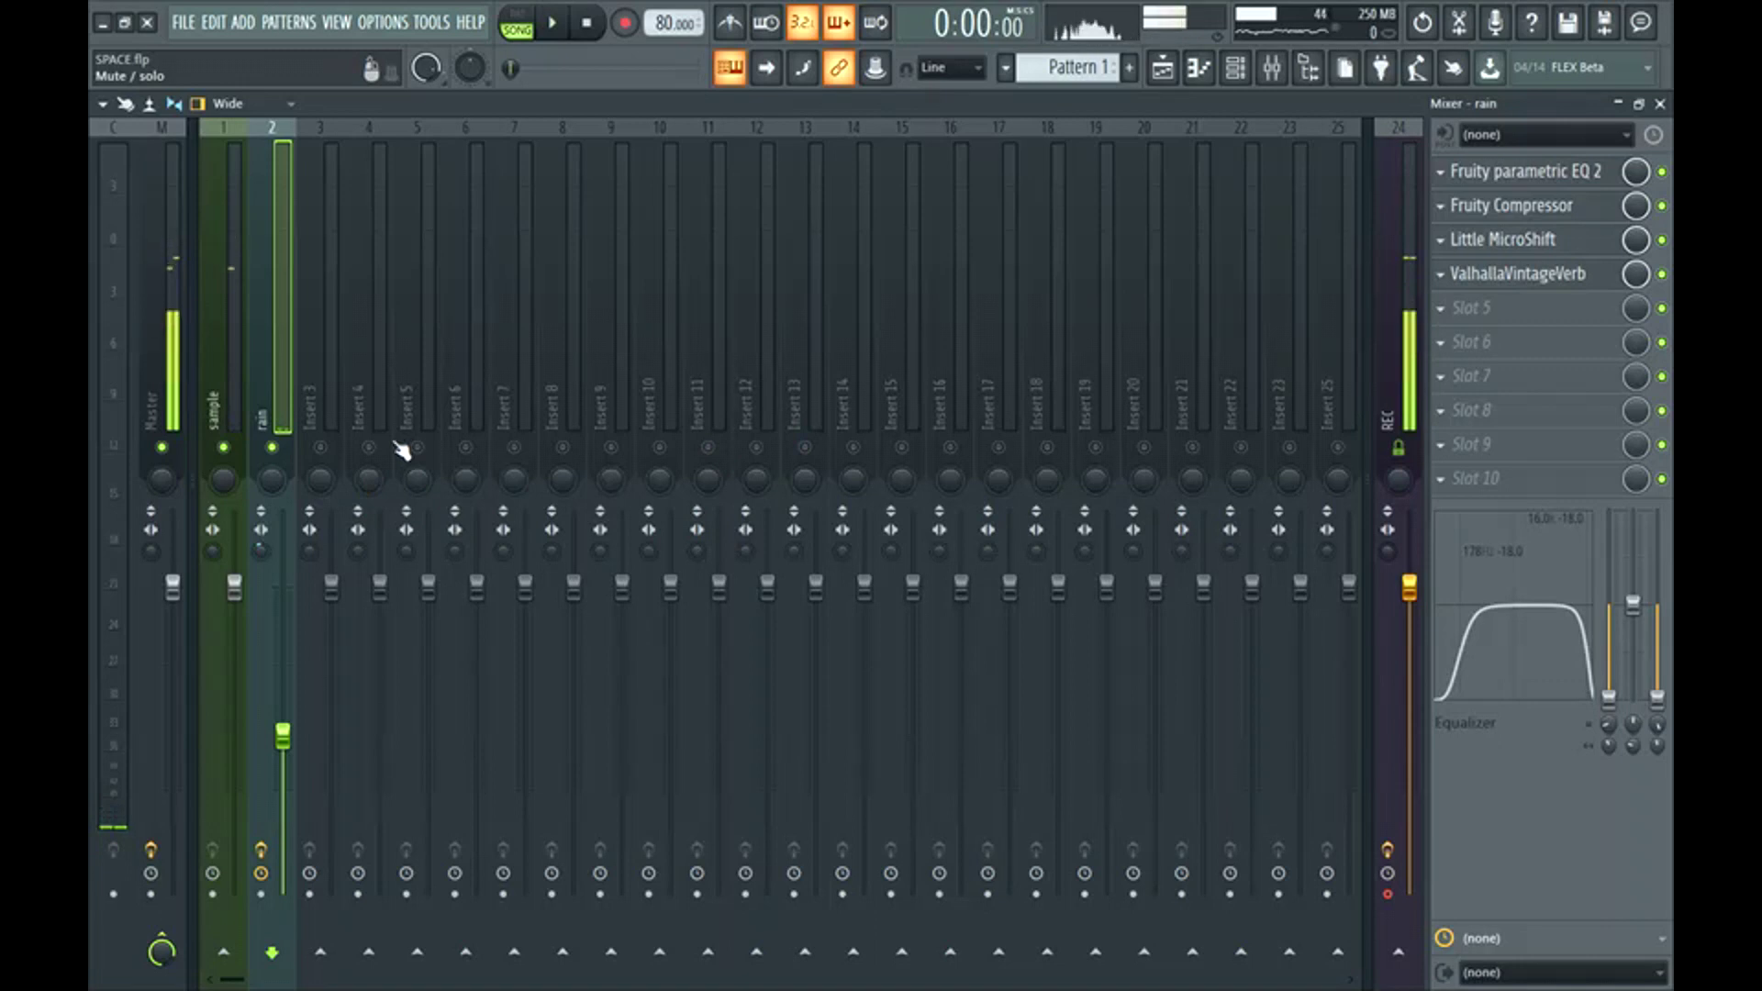
- Compare the mix in playback with the rain track muted and unmuted
click(289, 455)
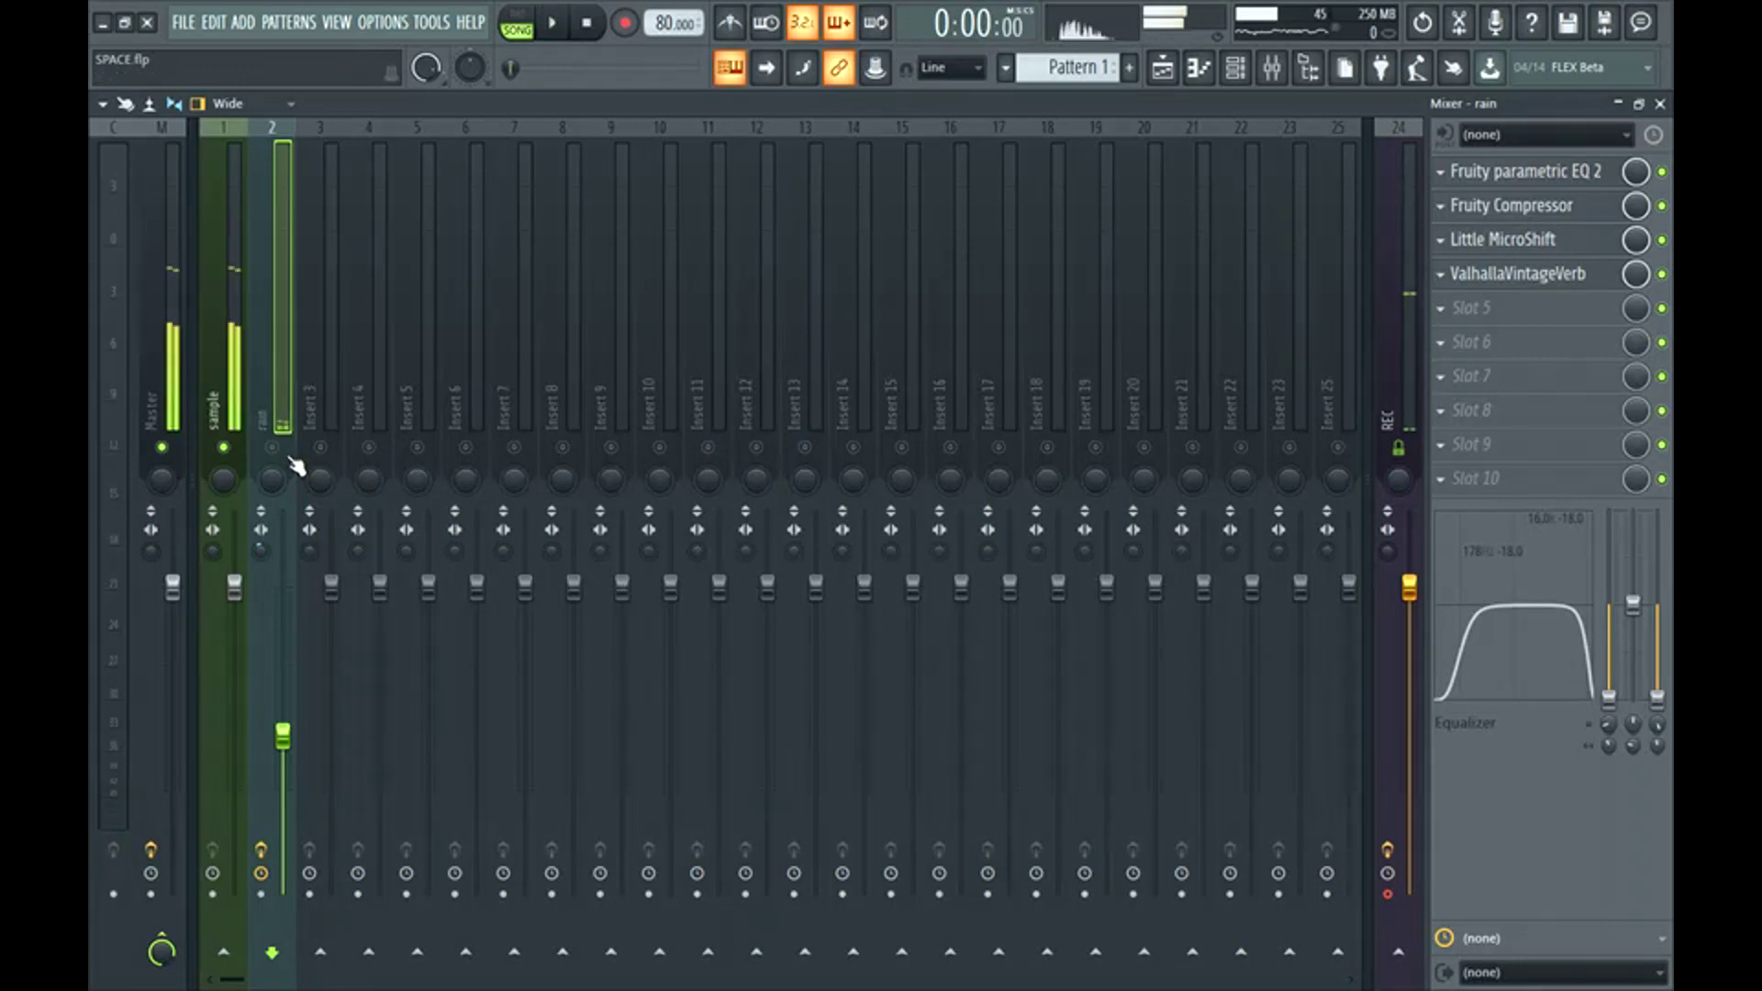
key(space)
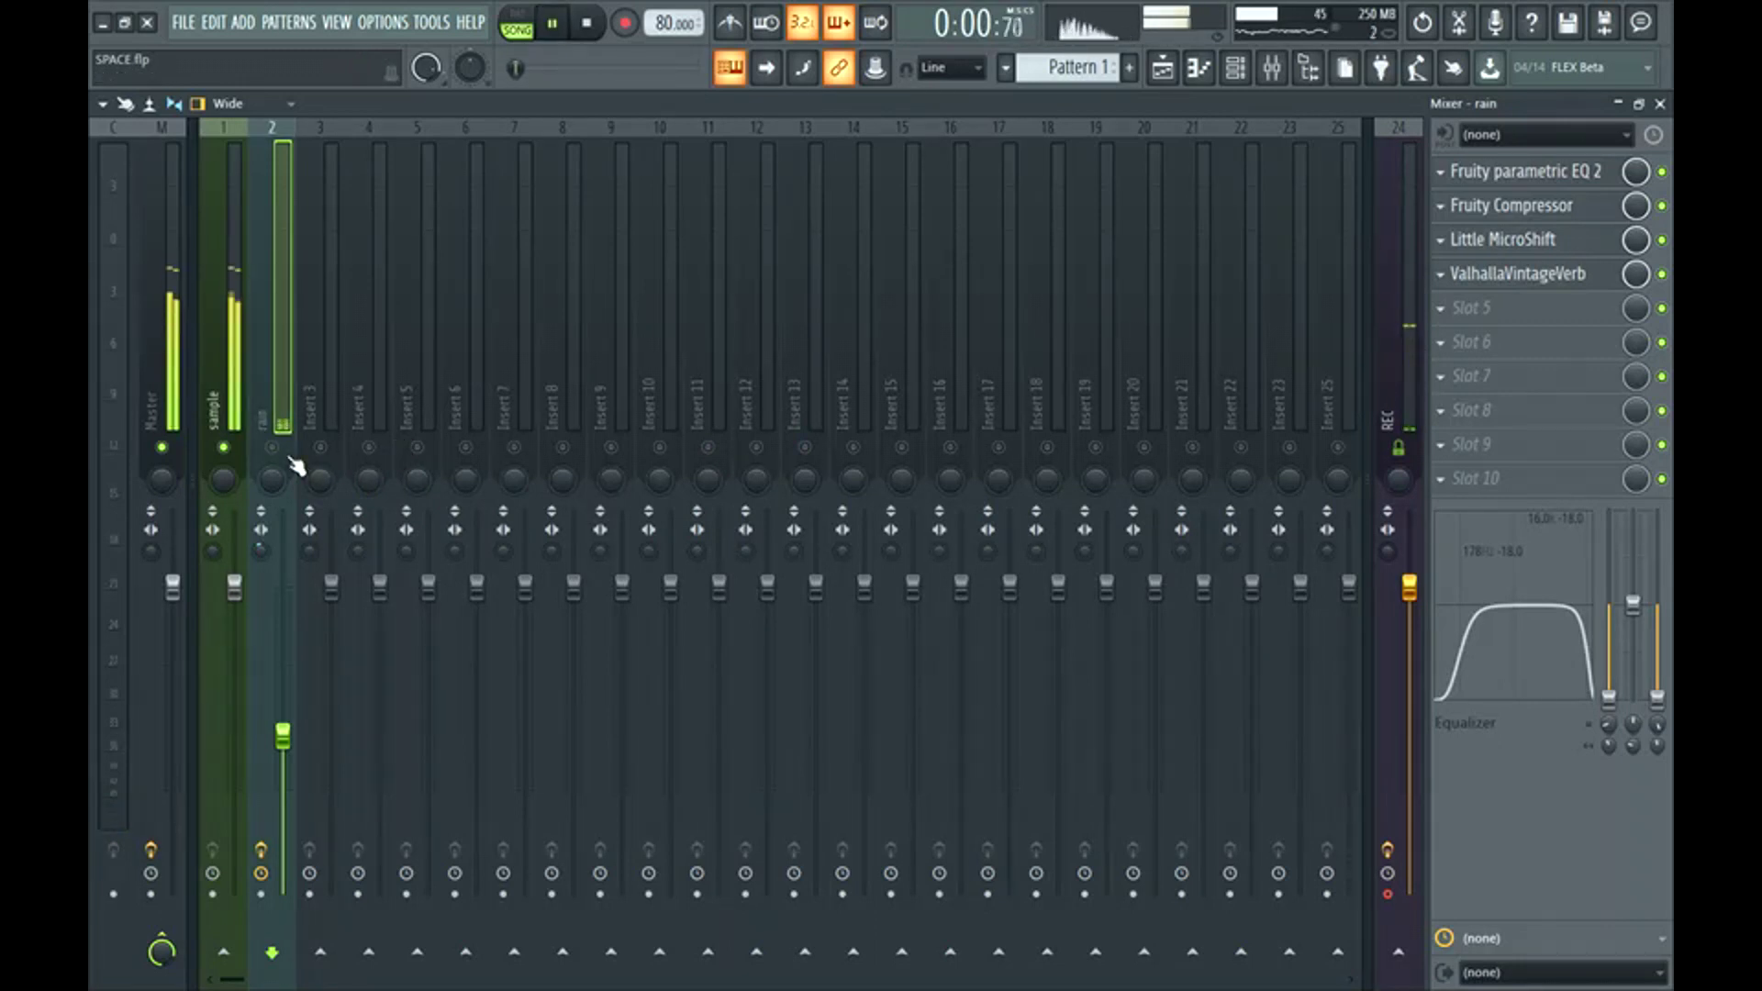
click(296, 465)
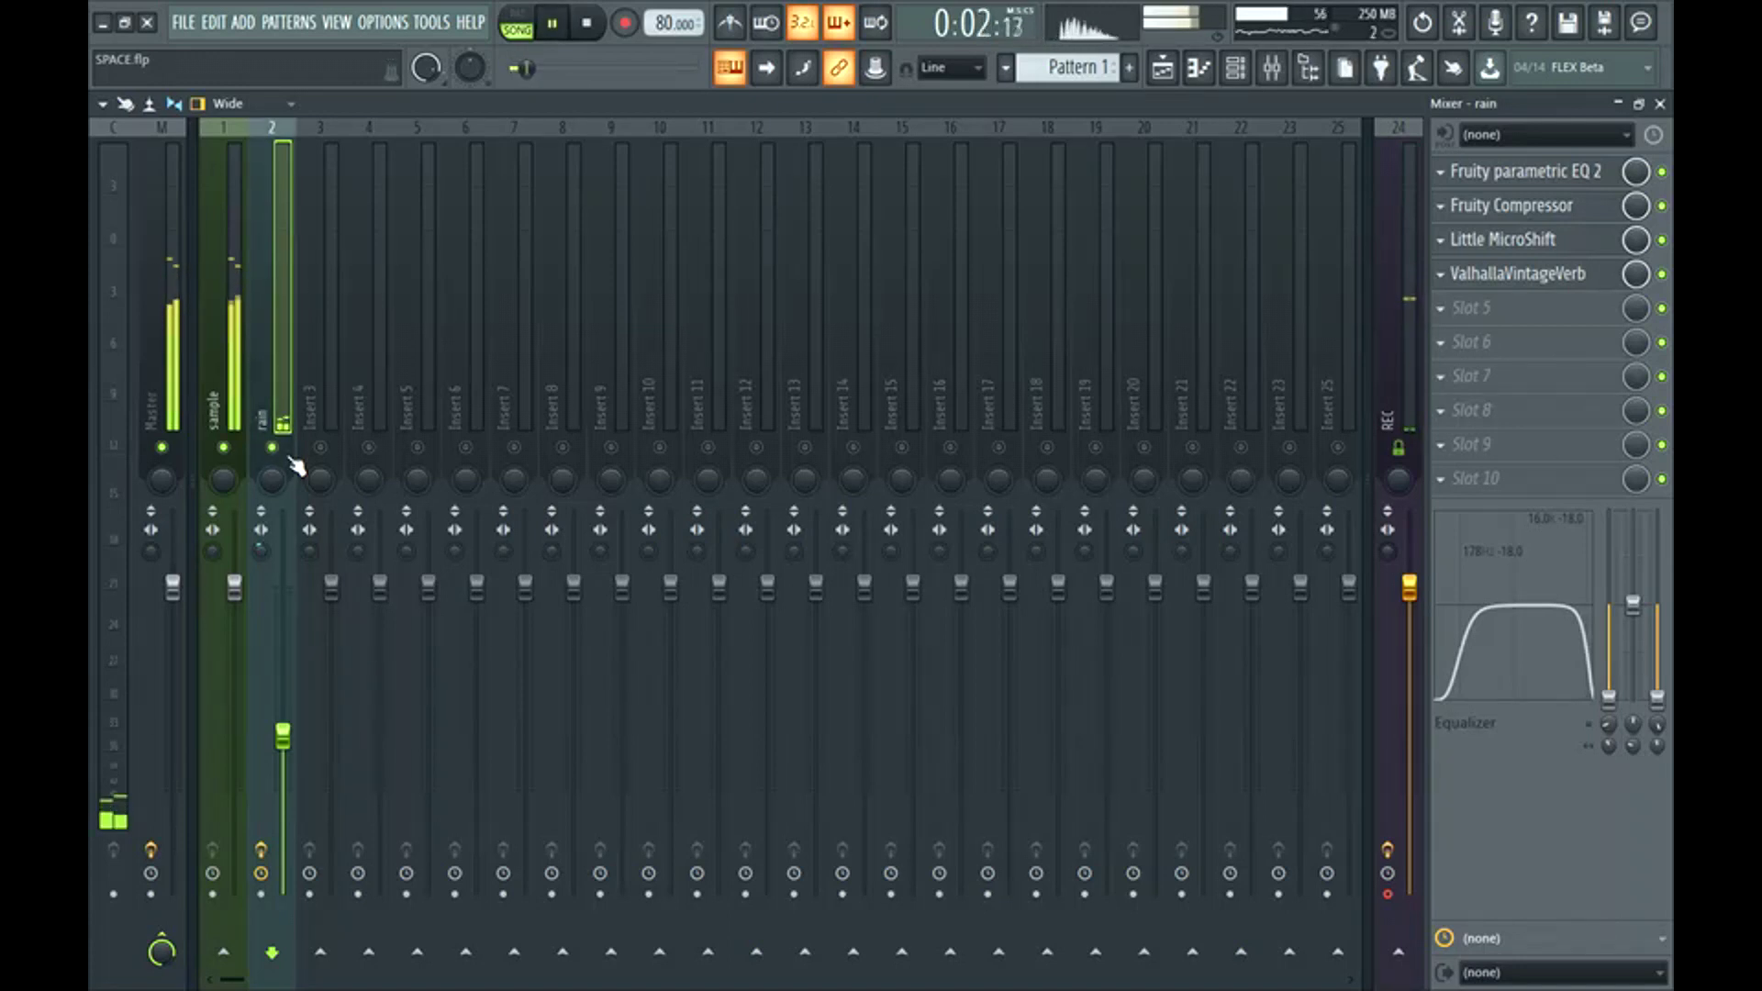
key(space)
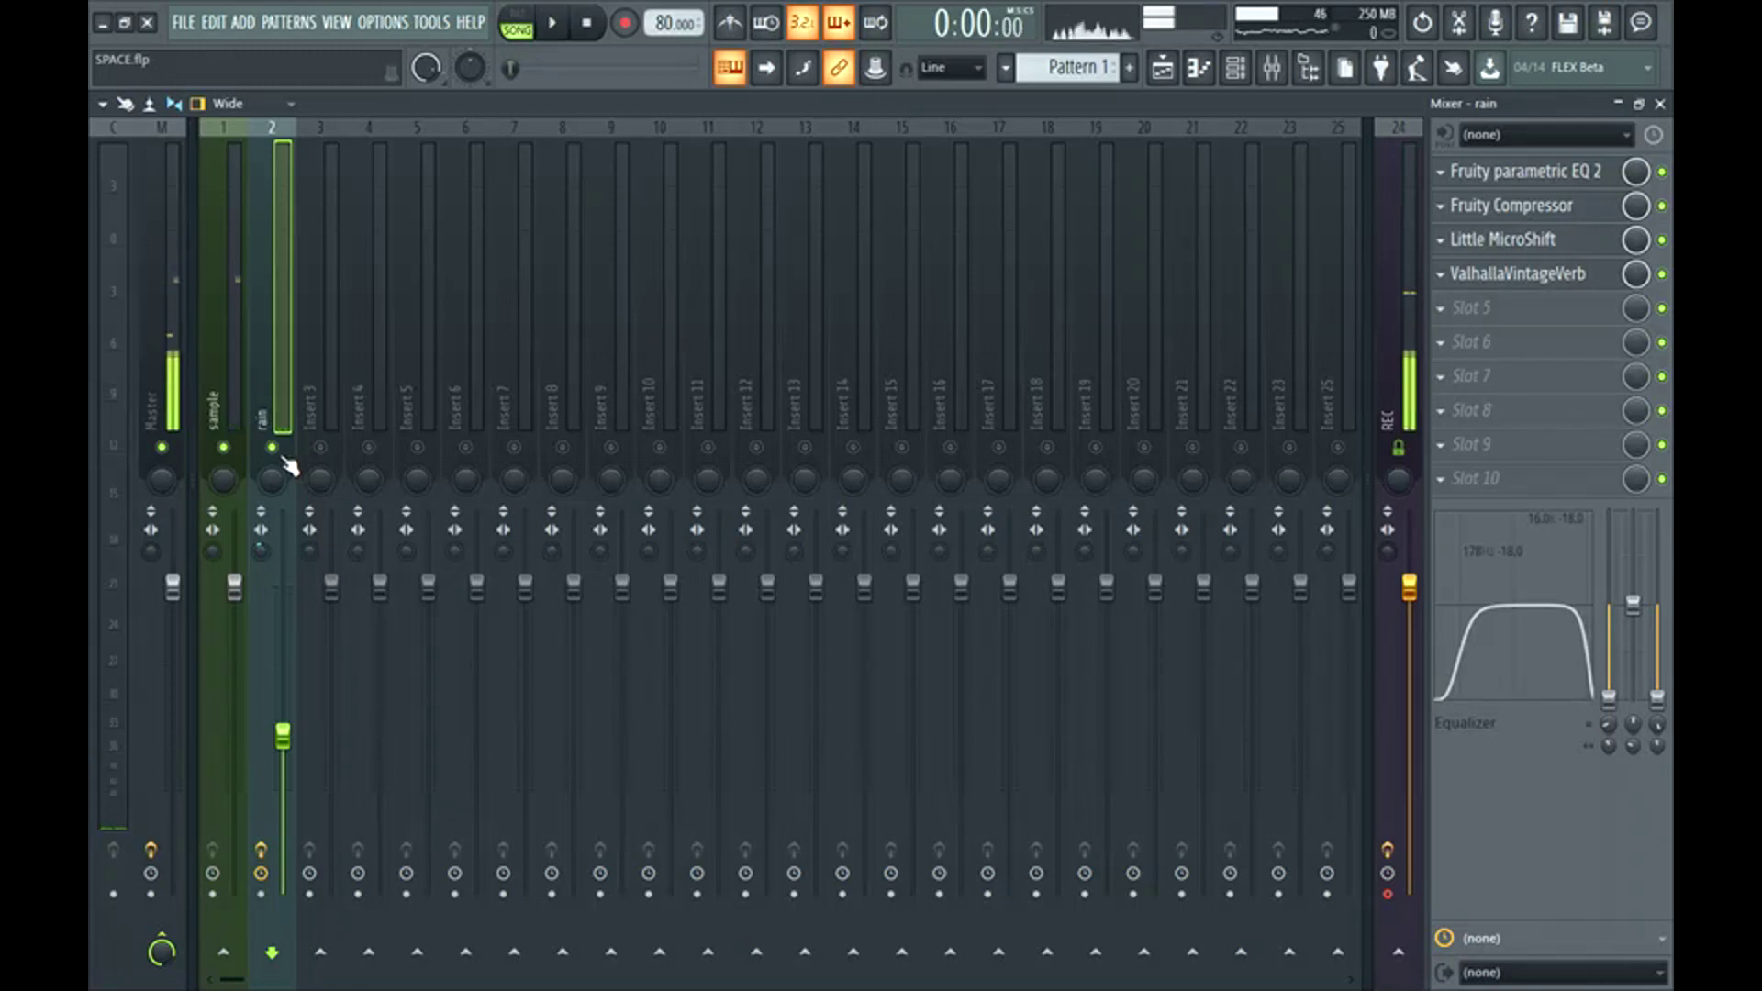
- Return to the playlist and bring more empty bars beyond the sample and rain clips into view
key(F5)
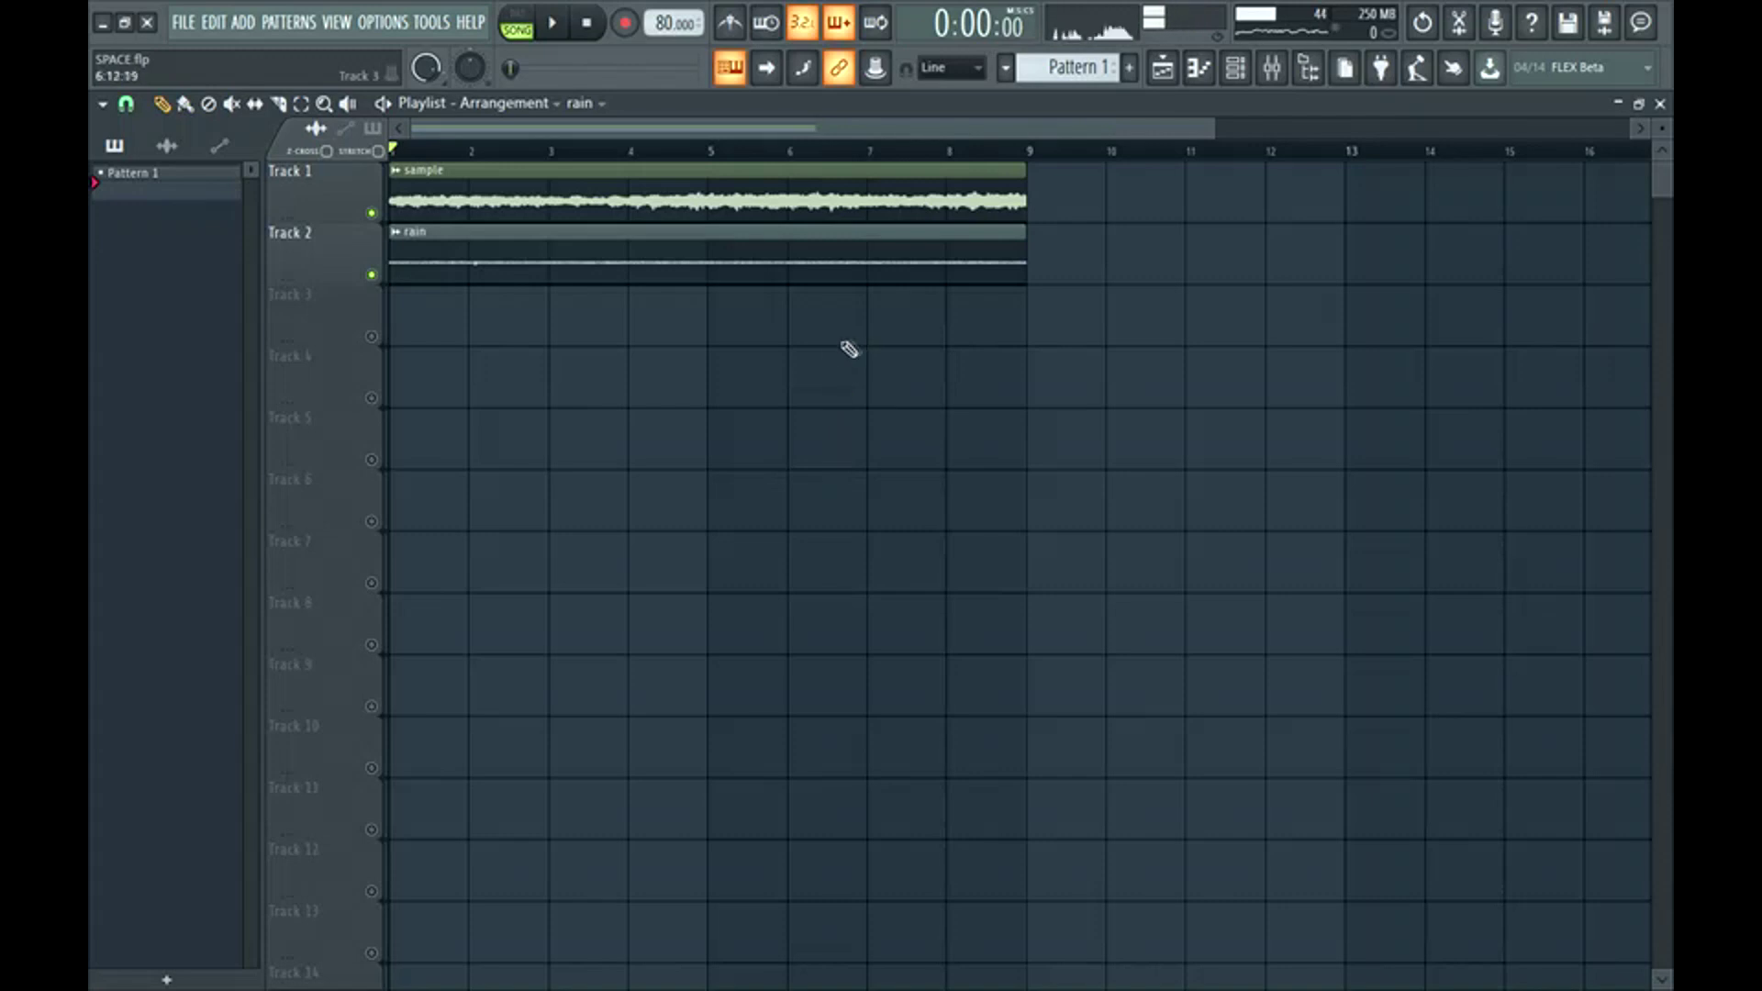
scroll(826, 358, down, 2)
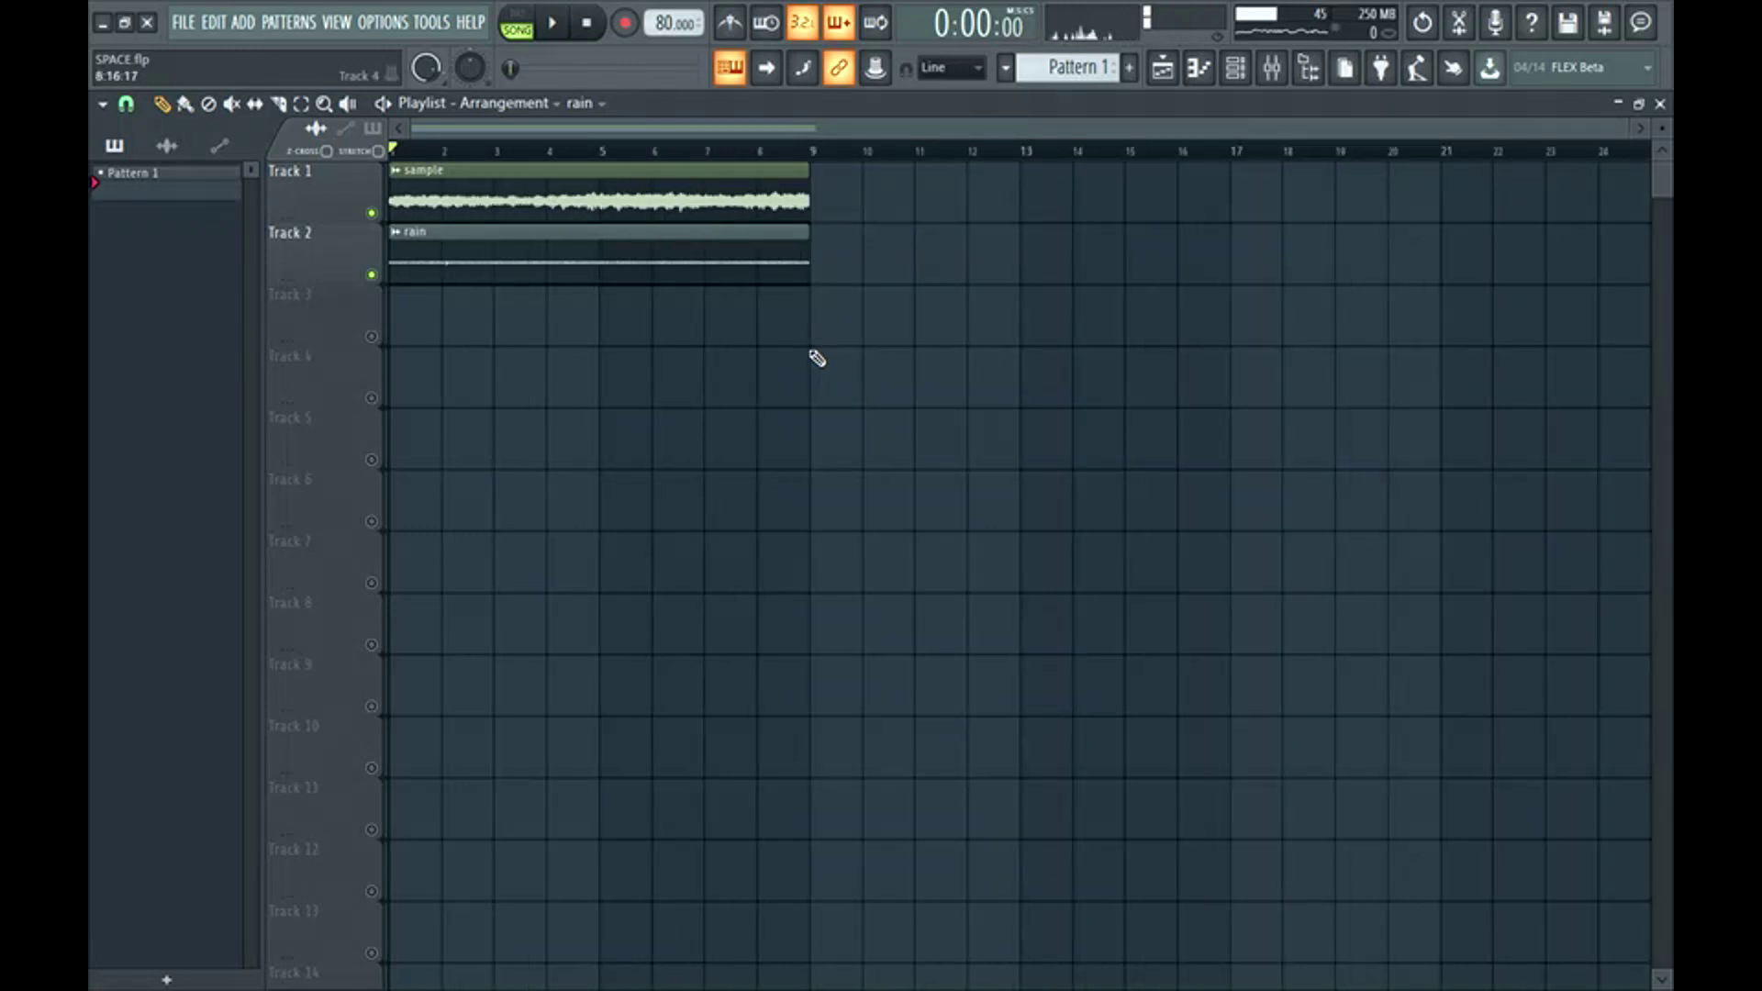